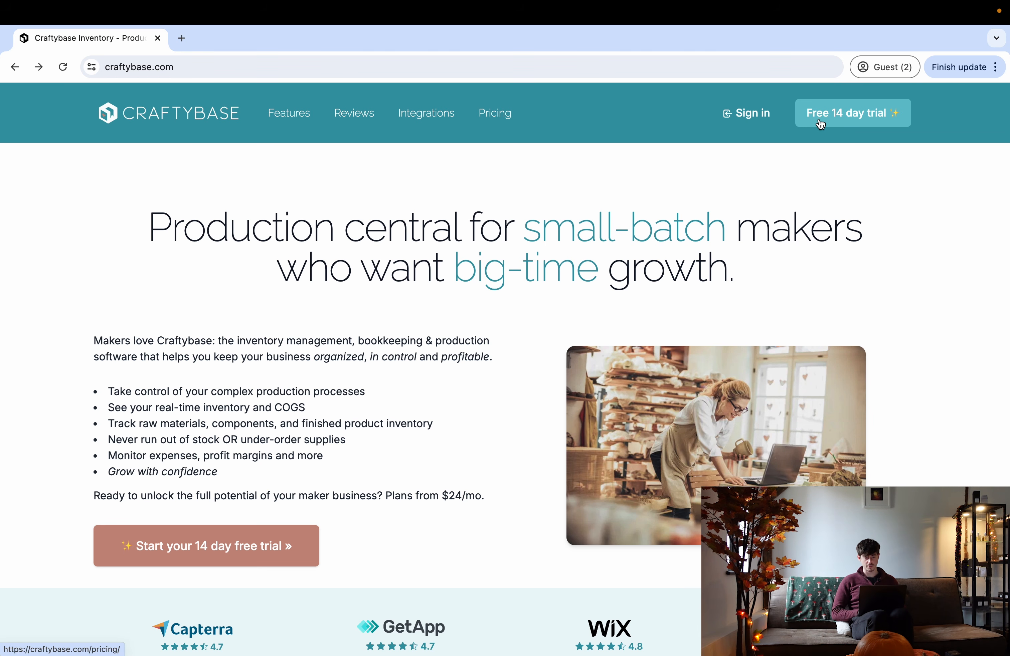
- Open the pricing page and compare the Pro, Studio, Indie and Business plans
click(818, 122)
scroll(256, 364, down, 2)
scroll(257, 364, down, 5)
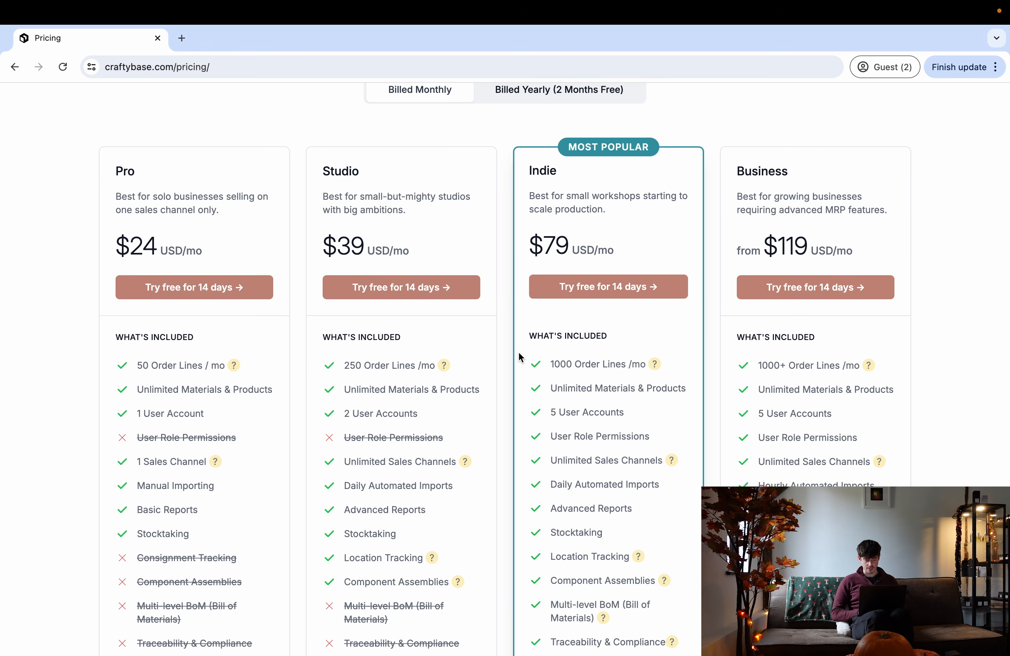
scroll(518, 352, down, 4)
scroll(324, 151, up, 2)
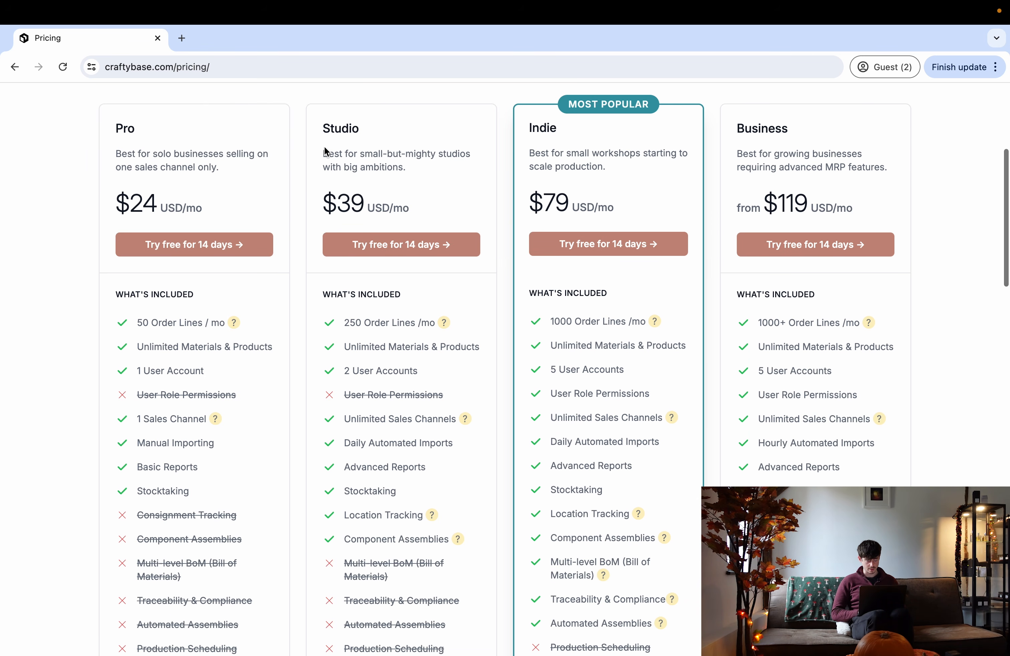
scroll(344, 362, down, 3)
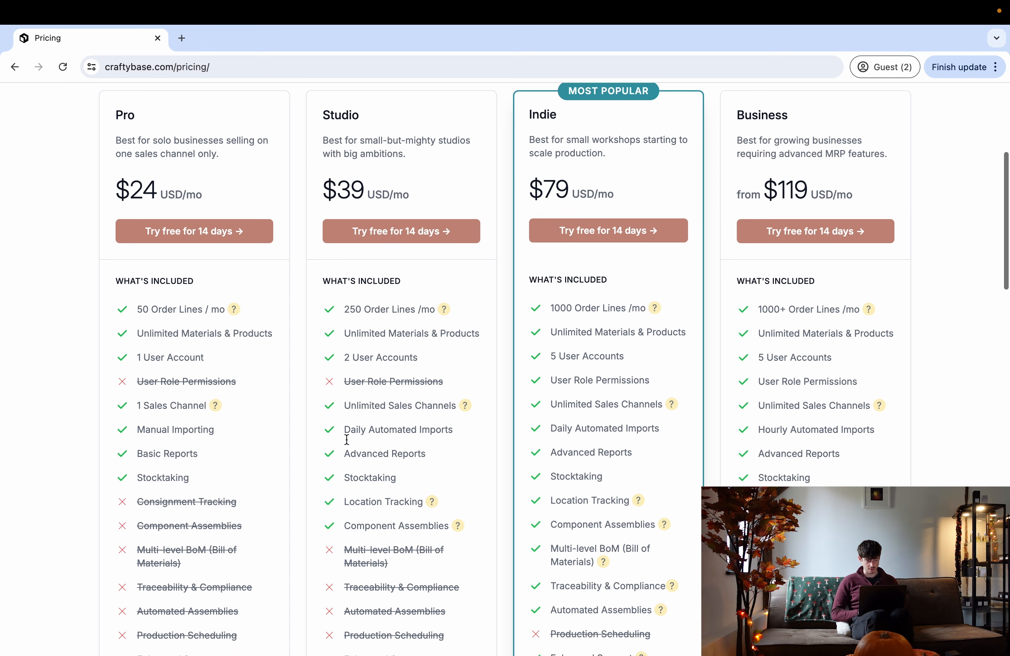
scroll(346, 442, up, 3)
drag(322, 137, 365, 147)
scroll(349, 404, down, 5)
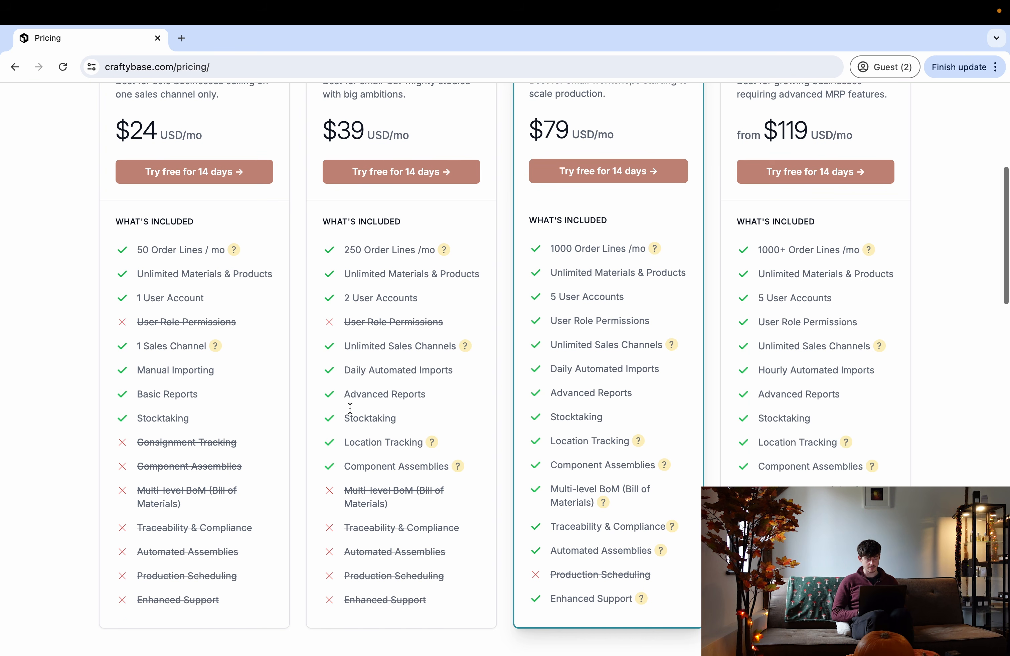
- Check Component Assemblies in the Studio plan, then start its 14-day free trial
drag(346, 465, 451, 467)
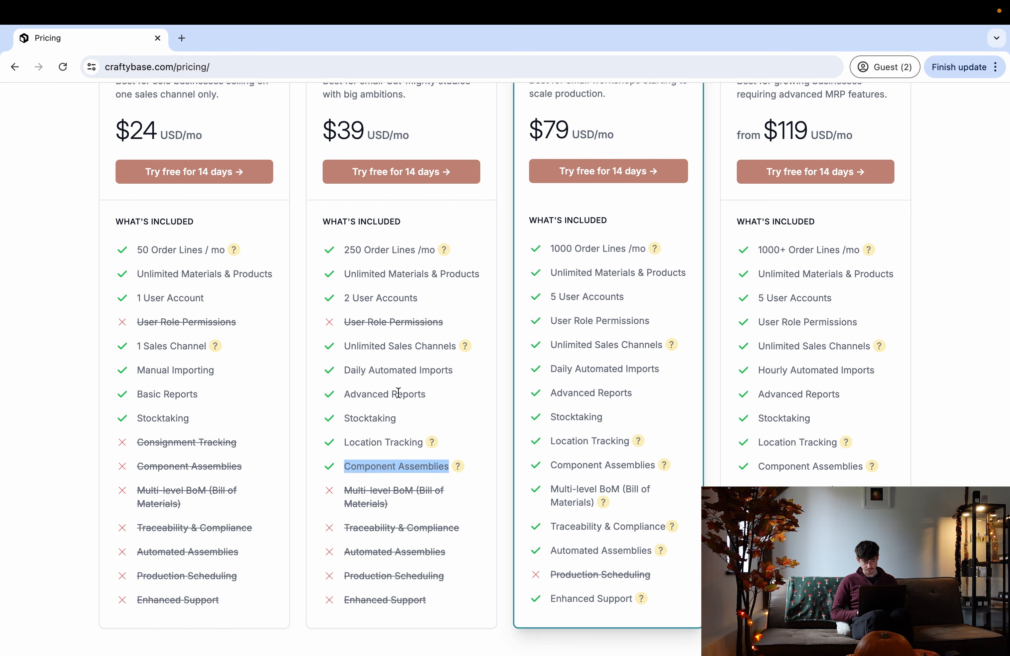
drag(350, 466, 456, 470)
click(395, 374)
scroll(396, 374, up, 5)
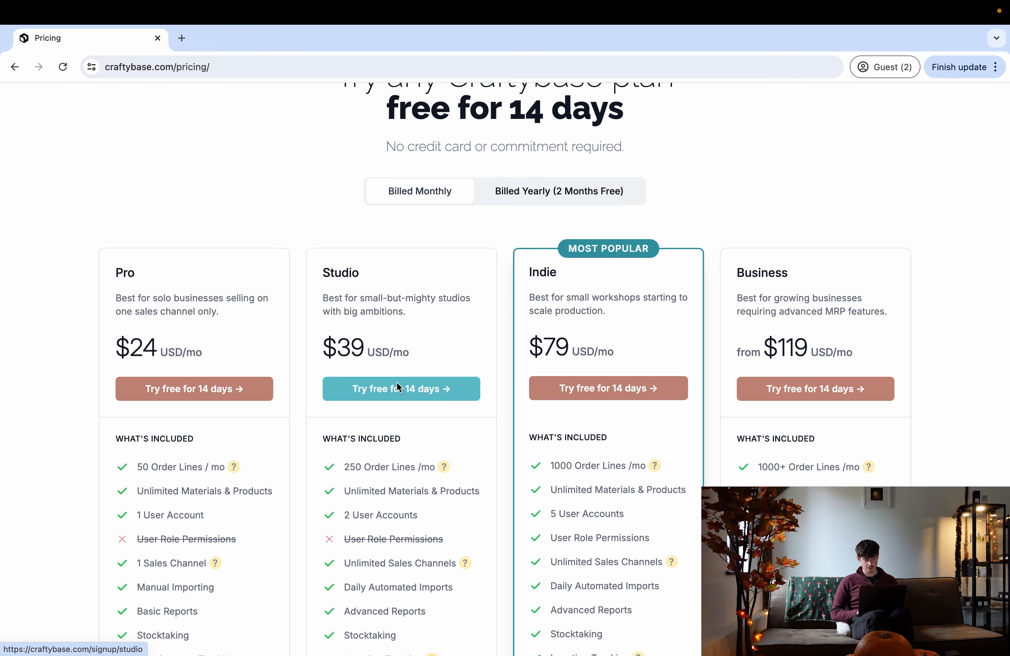
click(396, 383)
- Sign up with business name 'Test' plus your name, email and password, and submit
click(307, 314)
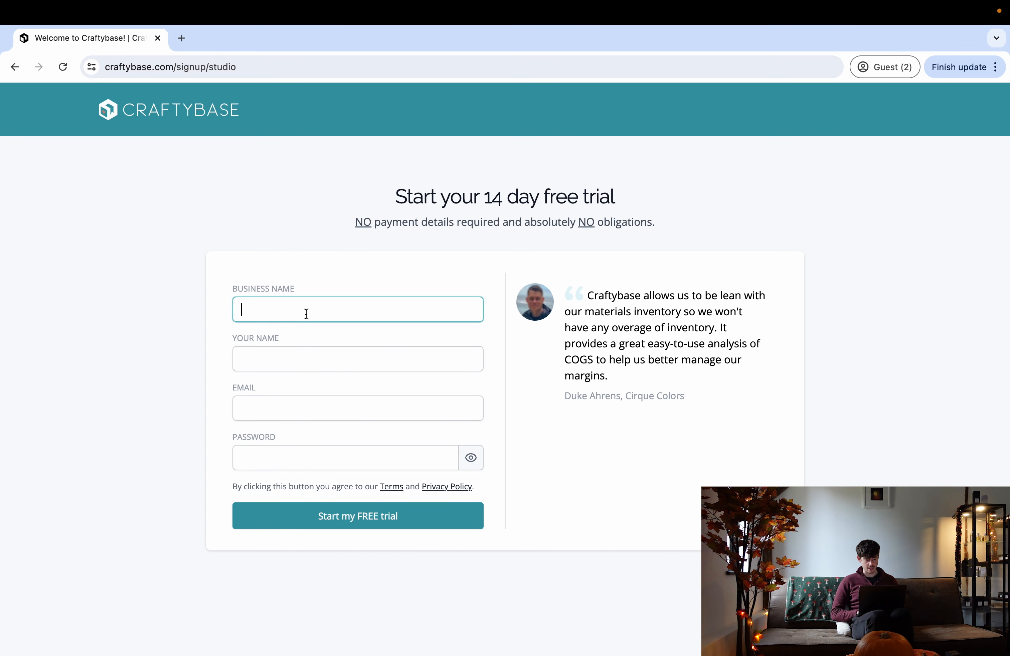
text(Test)
click(299, 348)
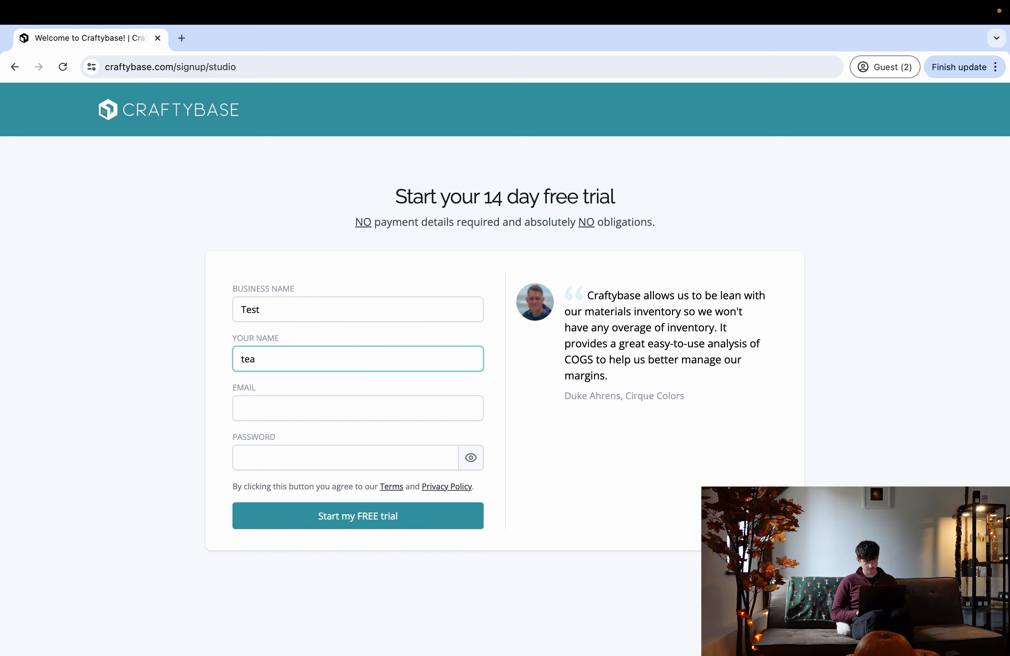
click(282, 402)
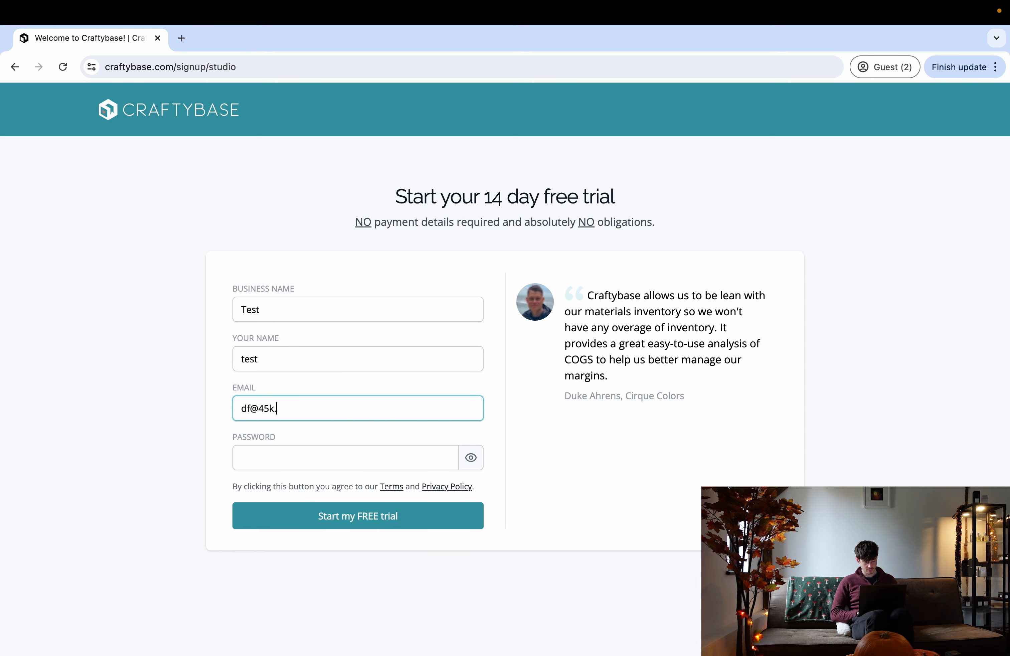
click(273, 455)
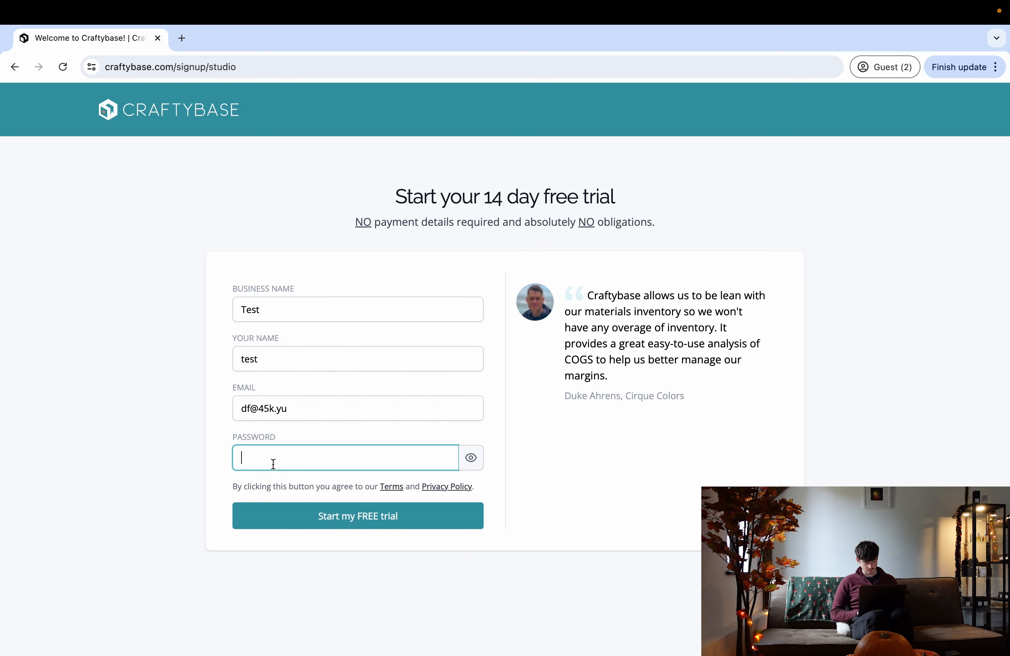
click(344, 517)
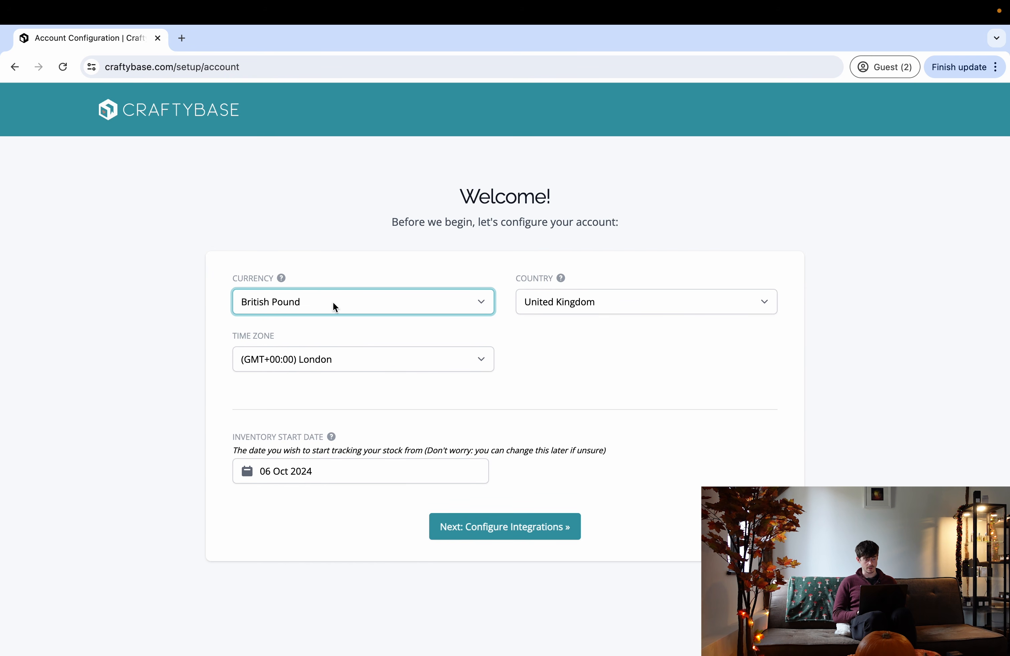
click(333, 302)
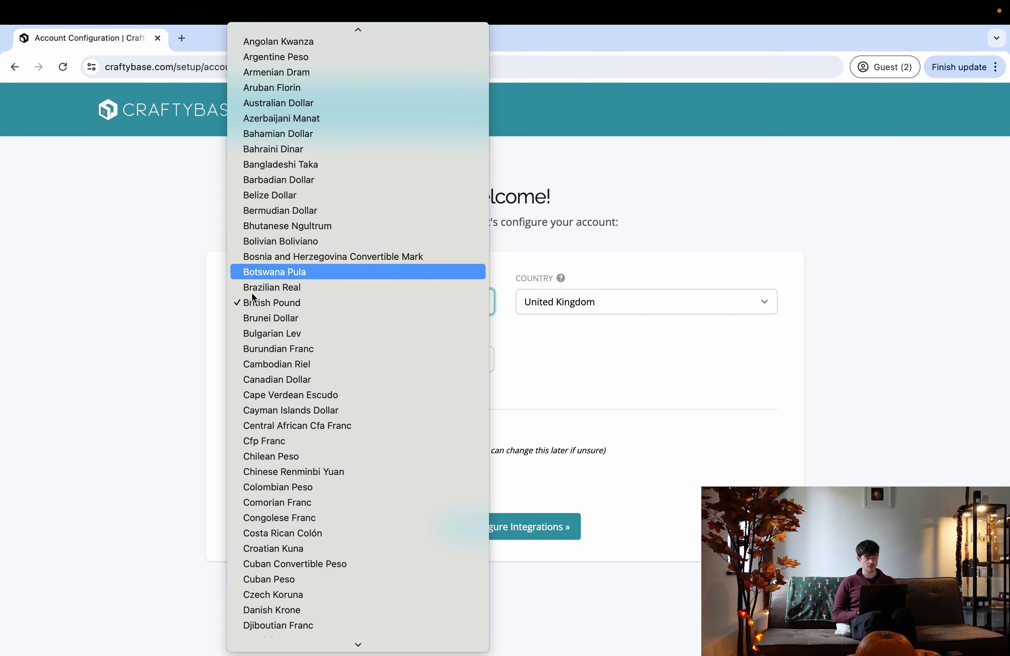
- Keep British Pound as the currency and continue to the integrations step
click(202, 296)
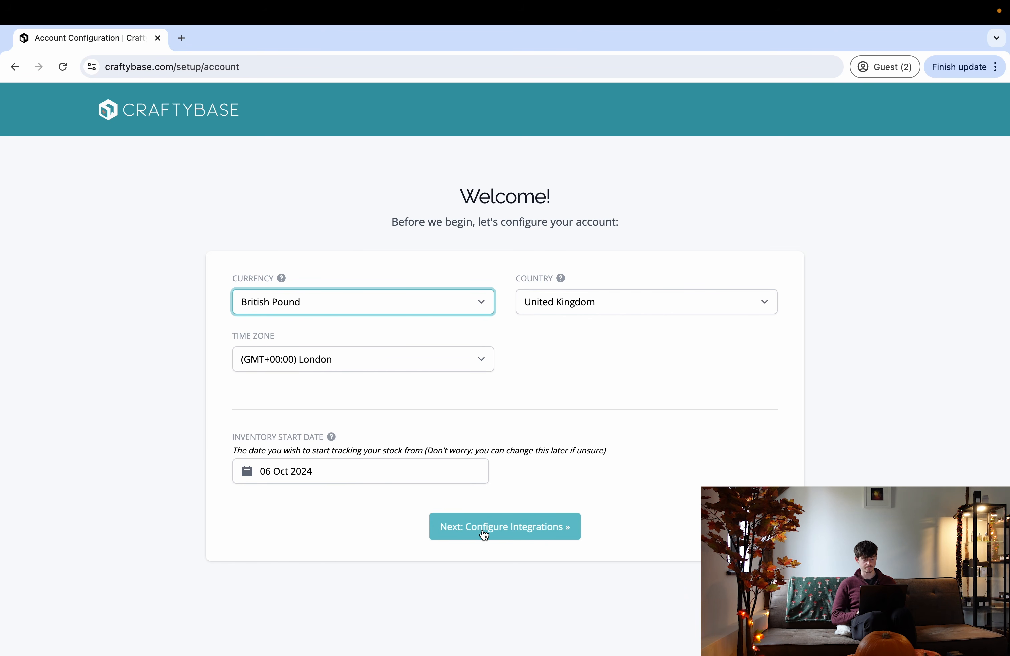
click(501, 530)
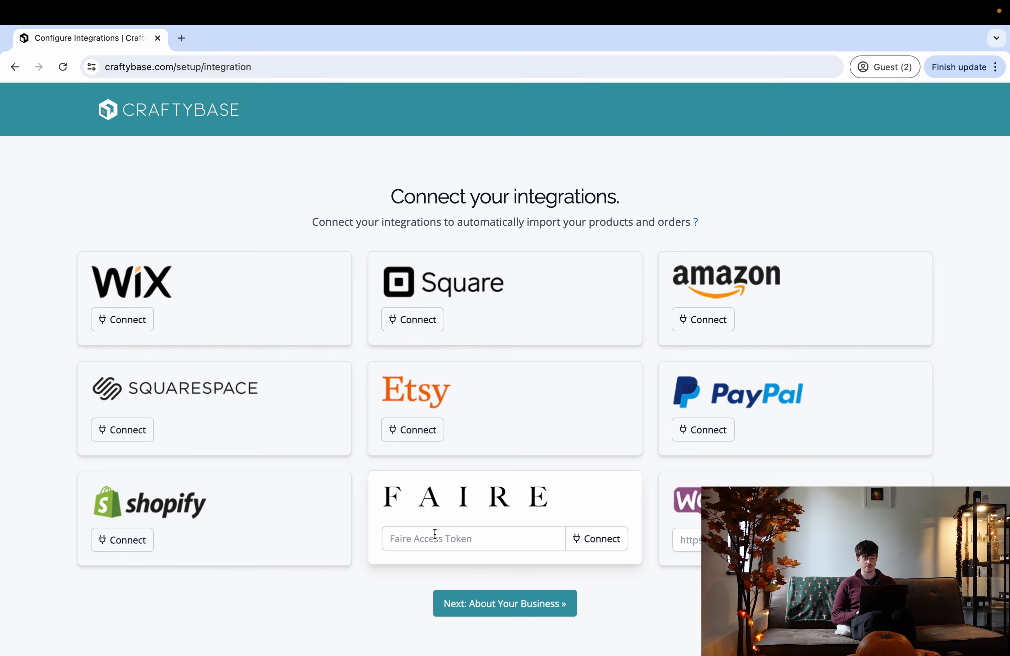
- Skip integrations, business details and goals to reach the Overview dashboard
click(460, 610)
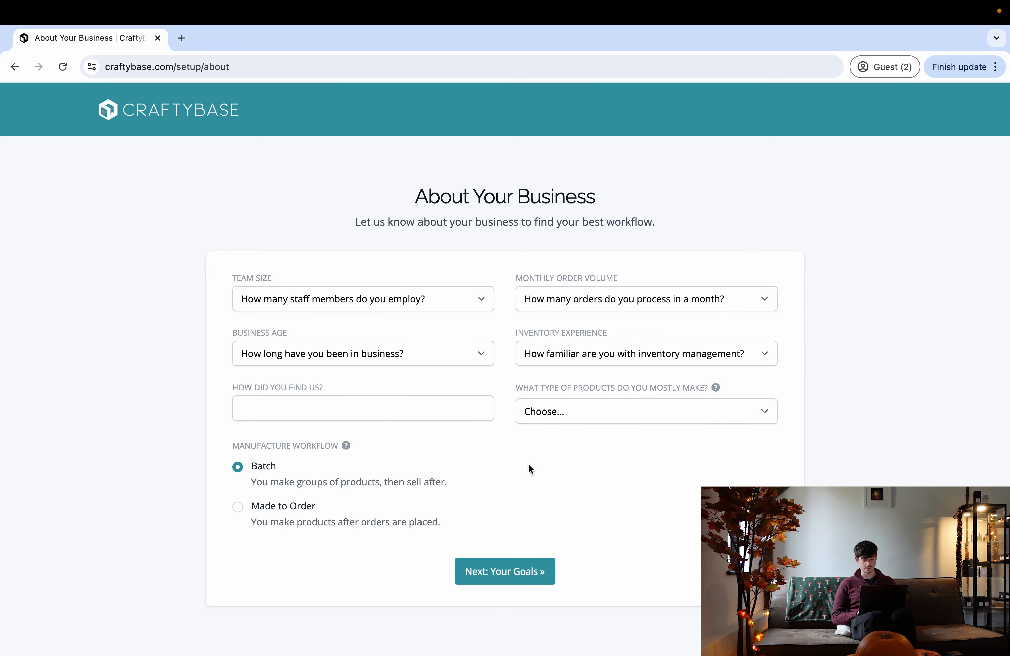
click(485, 579)
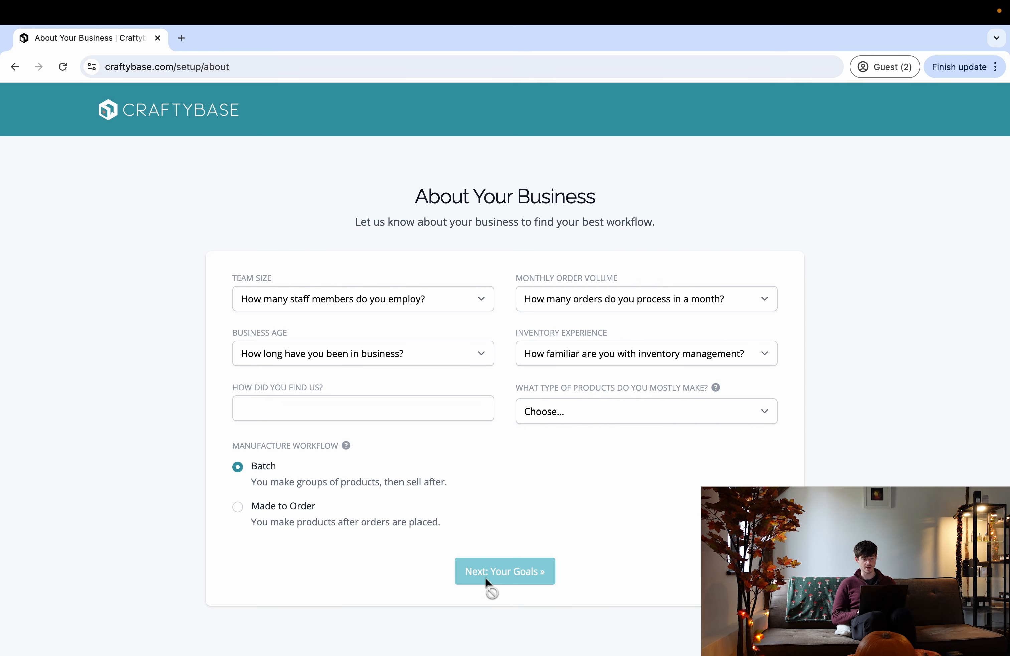
click(487, 545)
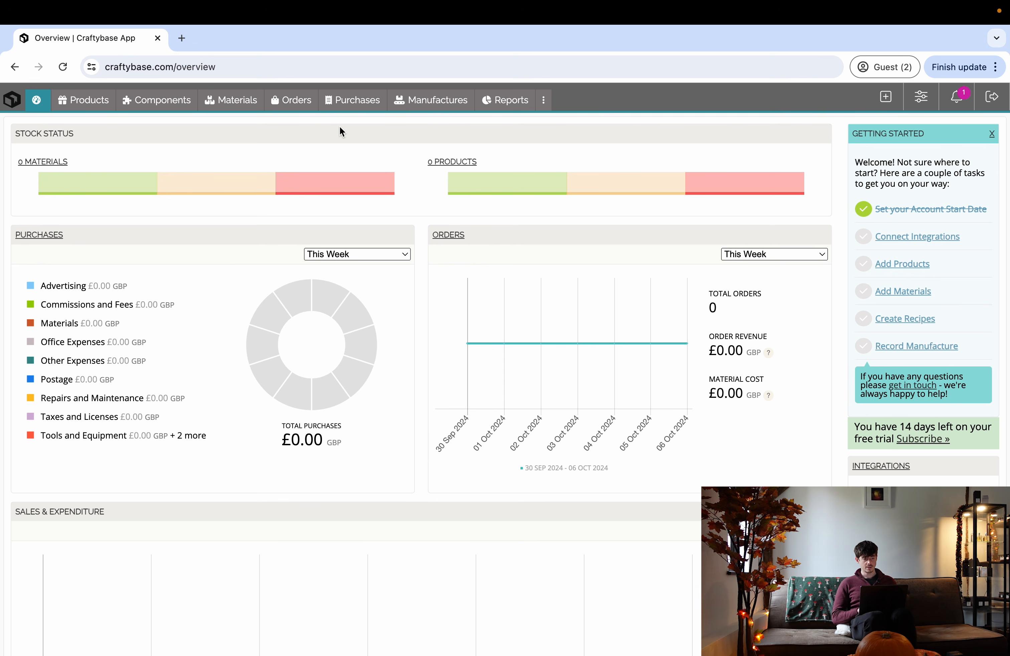
- Browse the empty Materials, Components, Products and Orders pages, then switch to the store desktop
click(236, 102)
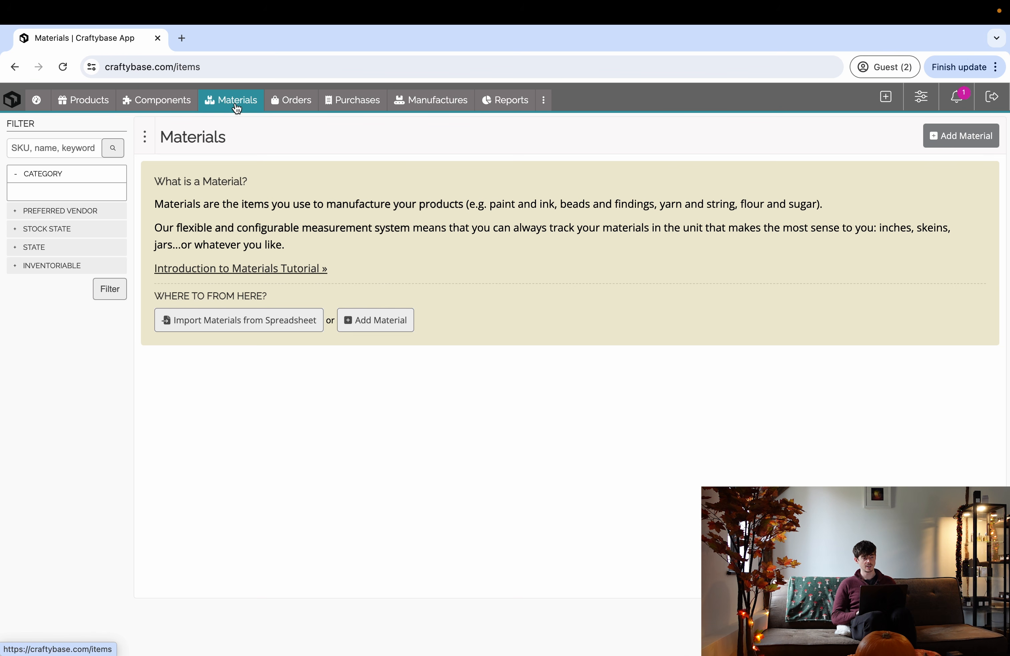
click(171, 109)
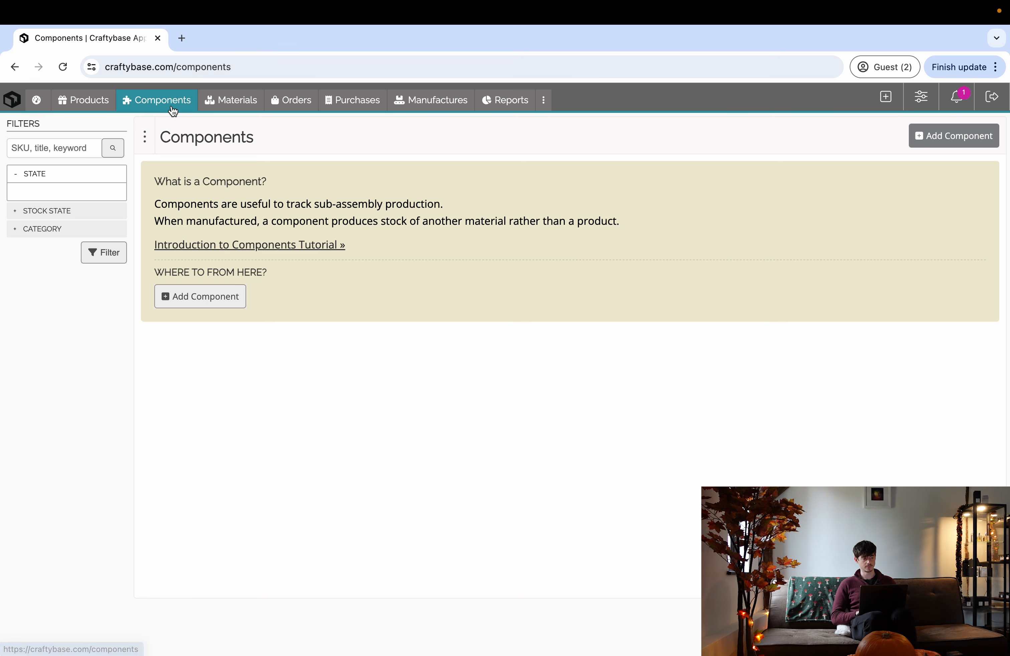
click(96, 107)
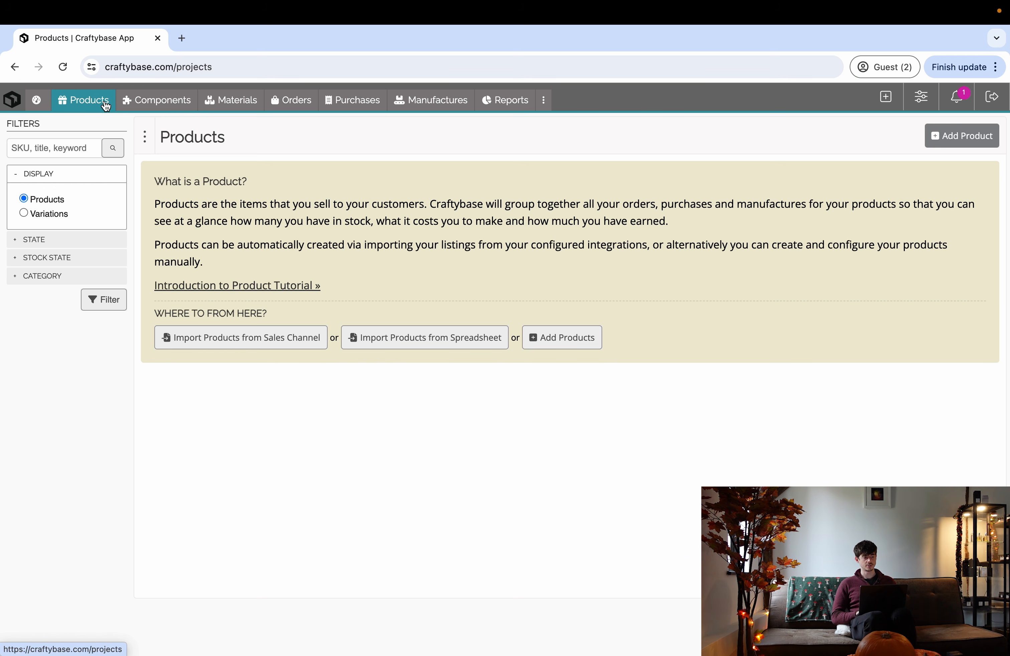
click(280, 106)
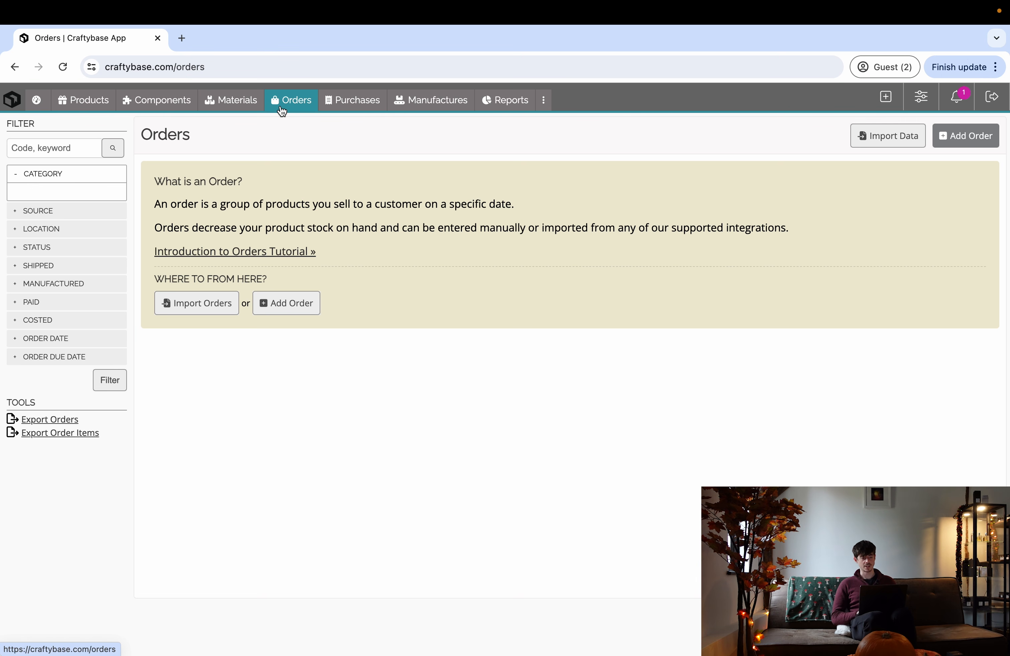
click(249, 107)
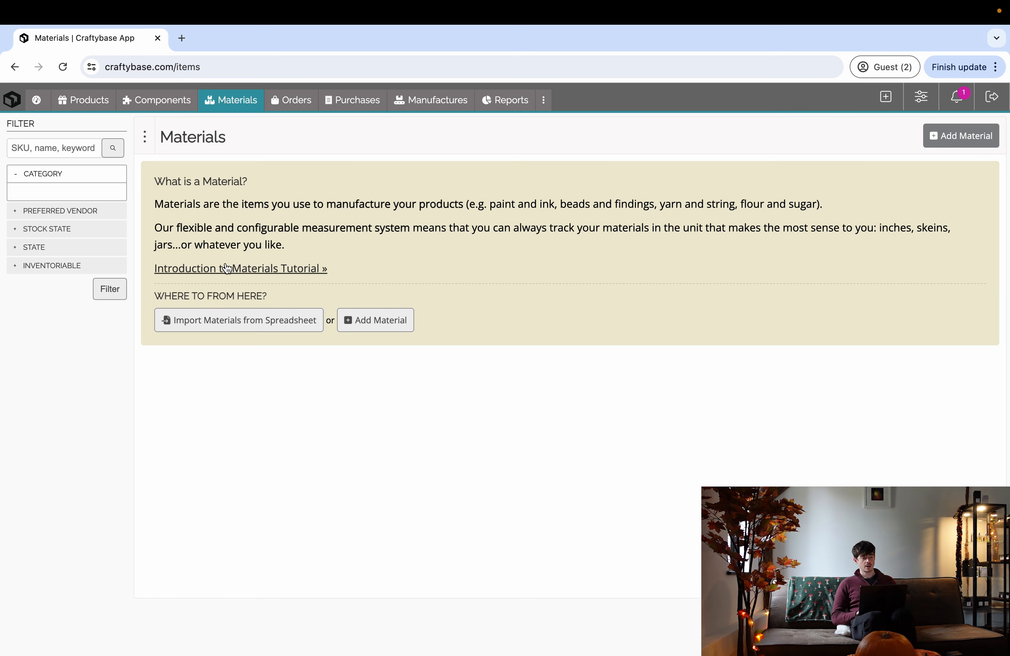
key(ctrl+Right)
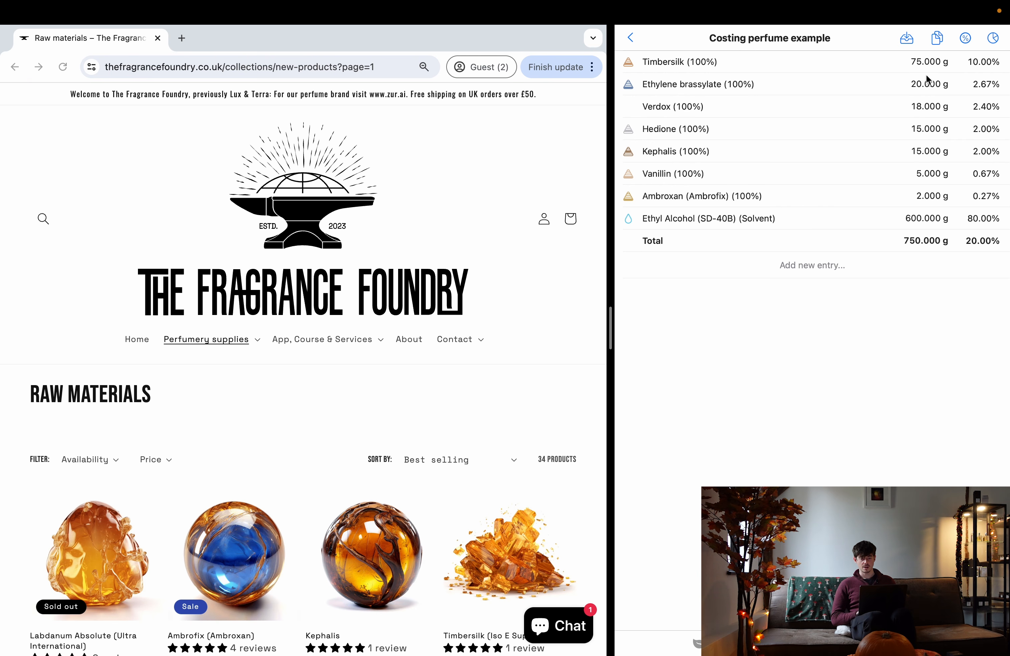
- Scroll through The Fragrance Foundry's Raw Materials collection
scroll(304, 330, down, 2)
scroll(305, 330, up, 2)
scroll(304, 330, down, 2)
scroll(303, 328, up, 2)
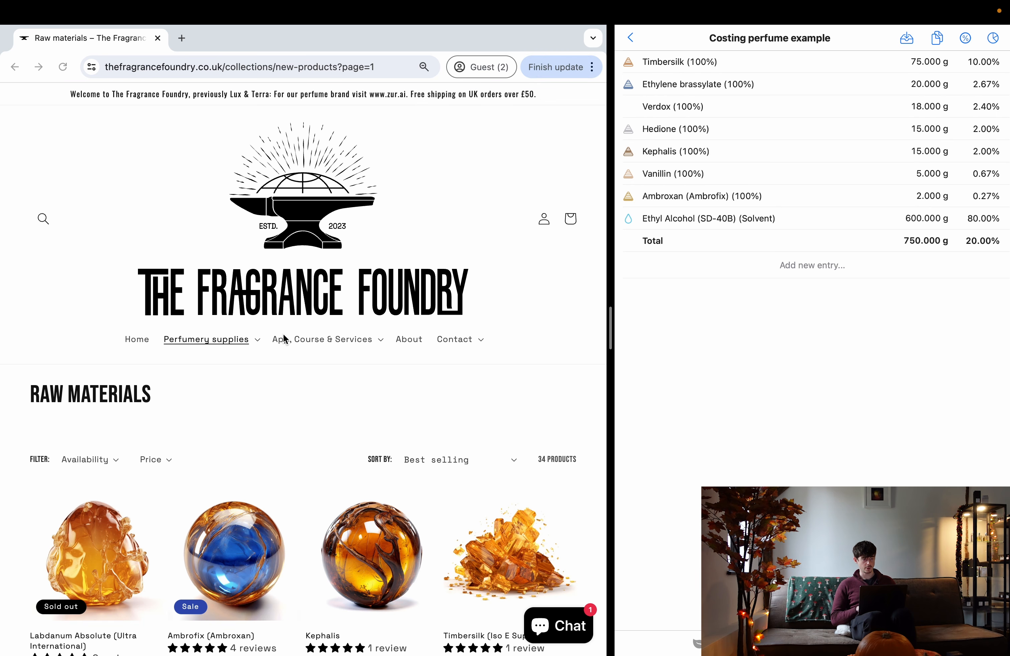
scroll(276, 481, down, 2)
scroll(276, 482, down, 1)
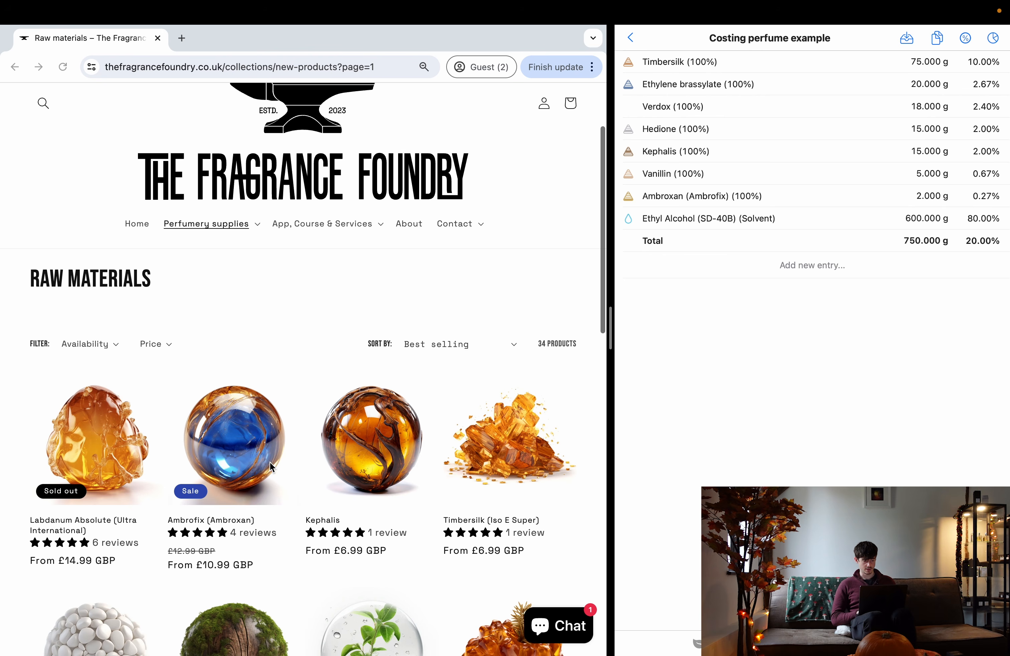
scroll(270, 466, down, 7)
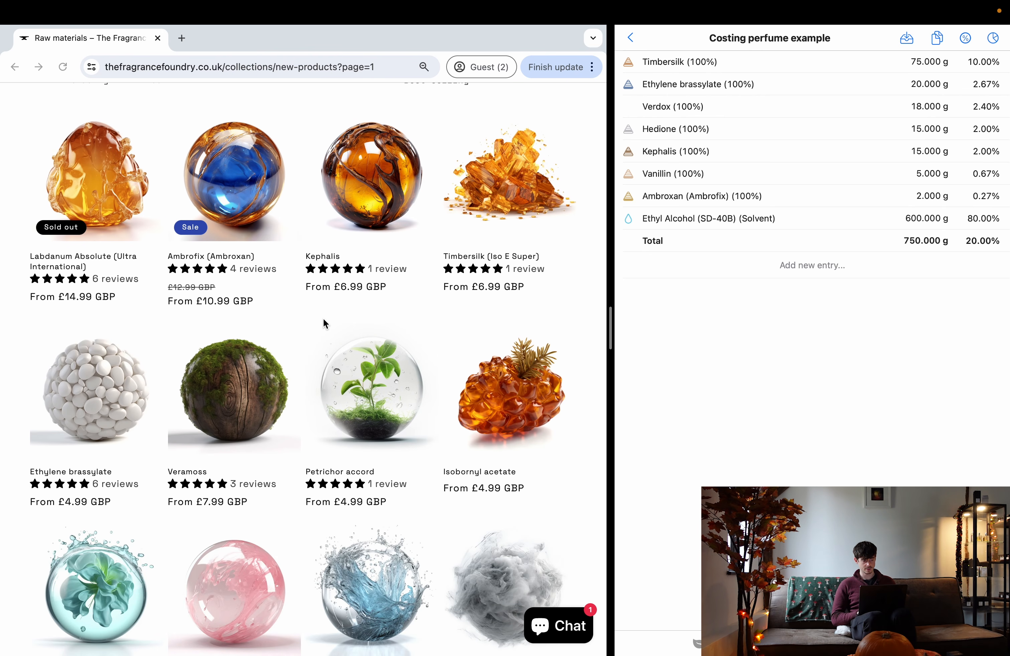
scroll(325, 322, down, 4)
scroll(324, 328, down, 9)
scroll(325, 339, up, 14)
scroll(324, 339, up, 6)
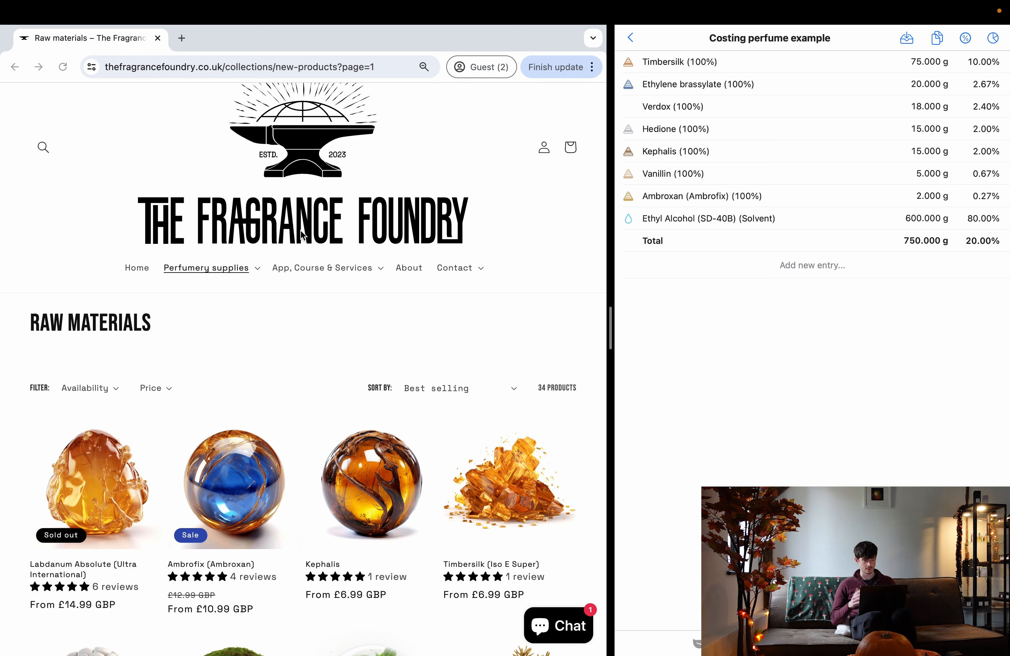
scroll(346, 232, up, 2)
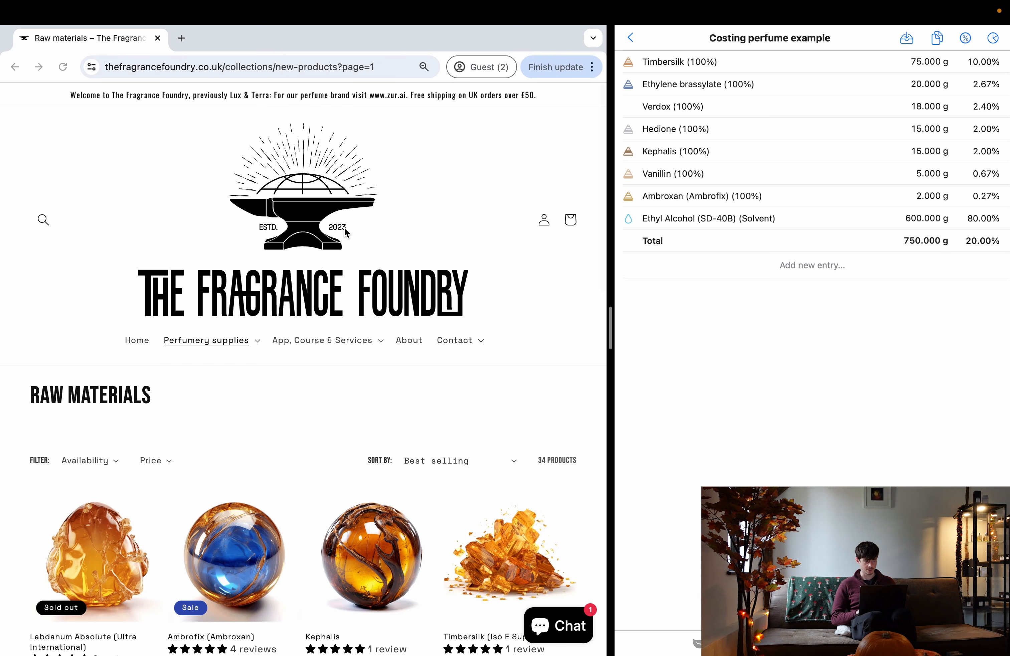
- Return to Craftybase's Materials page and start a new material
click(136, 340)
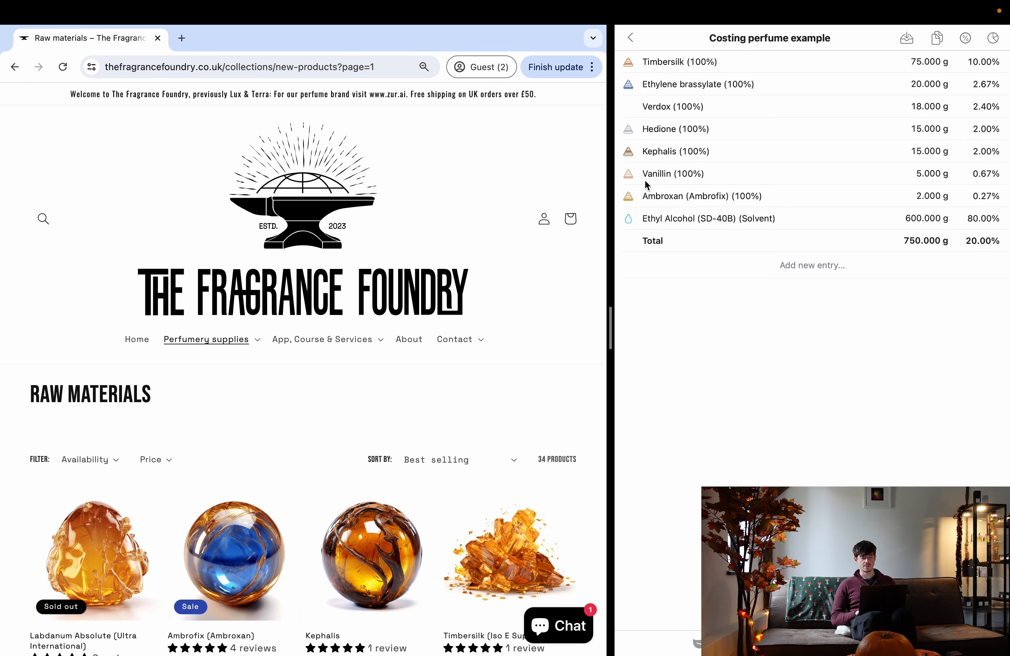
key(ctrl+Left)
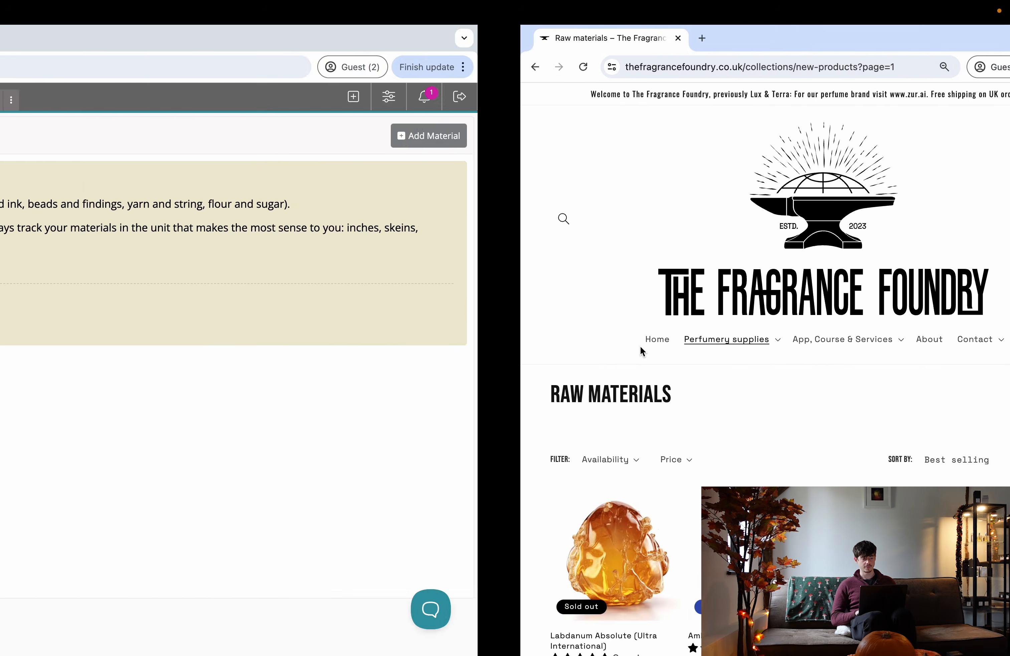
click(950, 147)
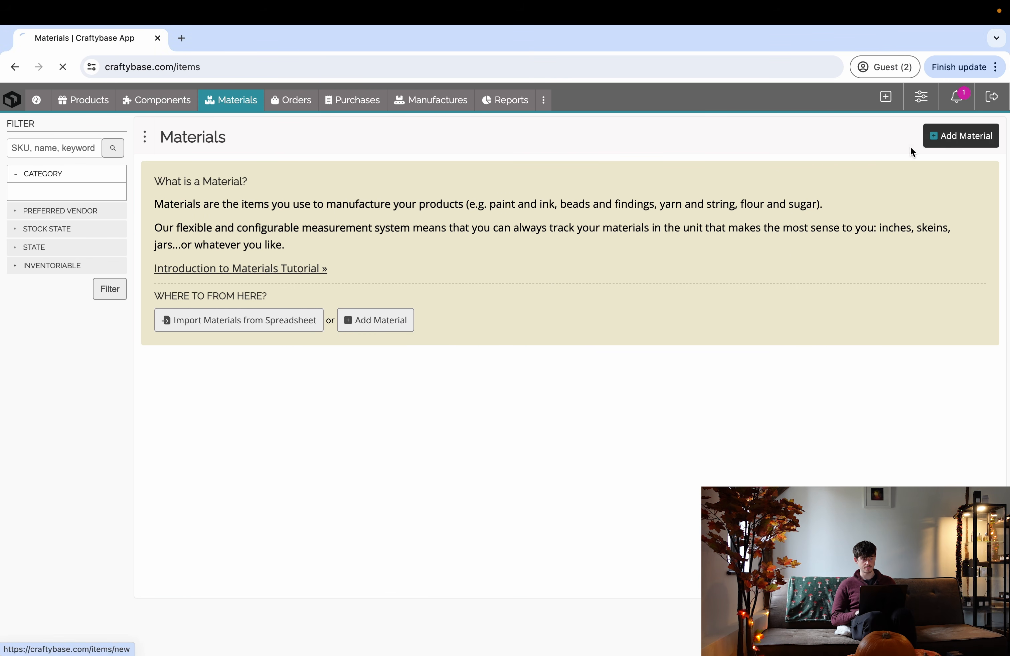
- Save Timbersilk as a material tracked and purchased in g
text(Timbersilk)
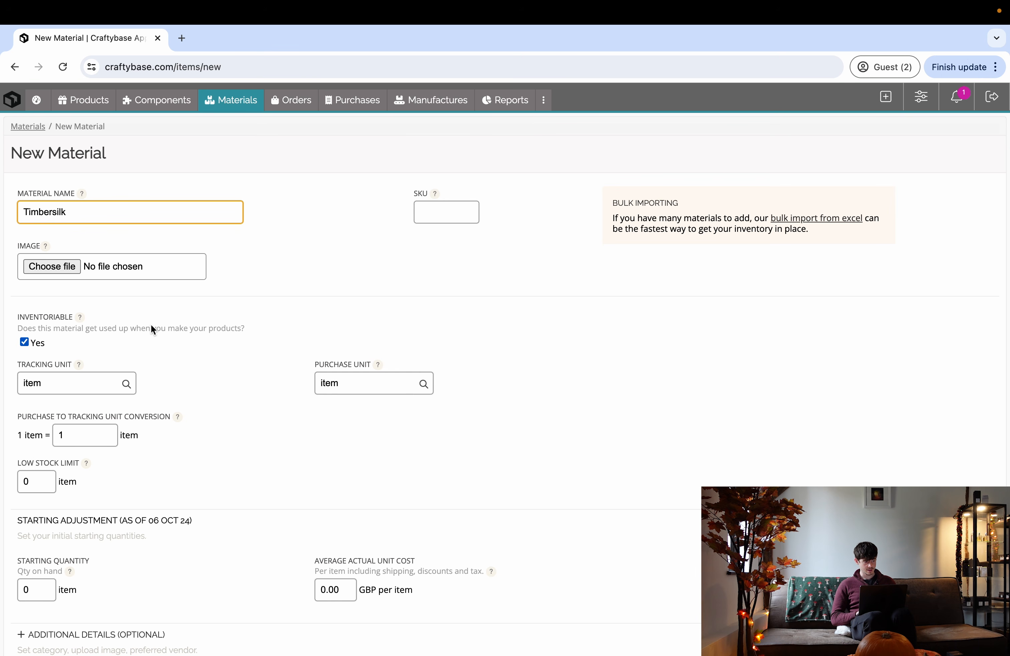
scroll(63, 480, down, 3)
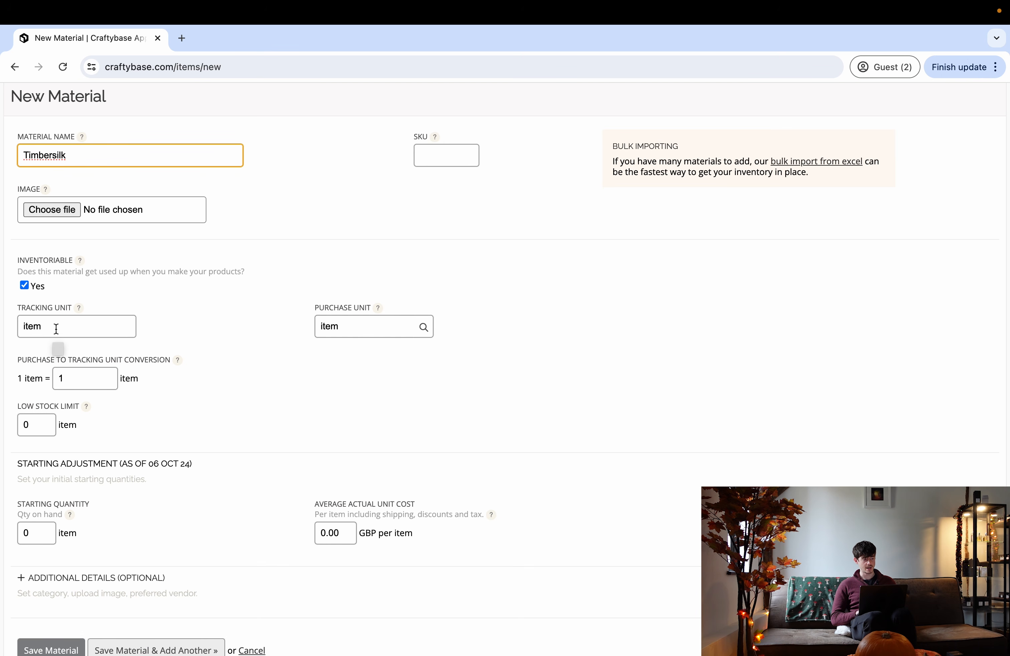
click(56, 329)
text(g)
click(355, 332)
text(g)
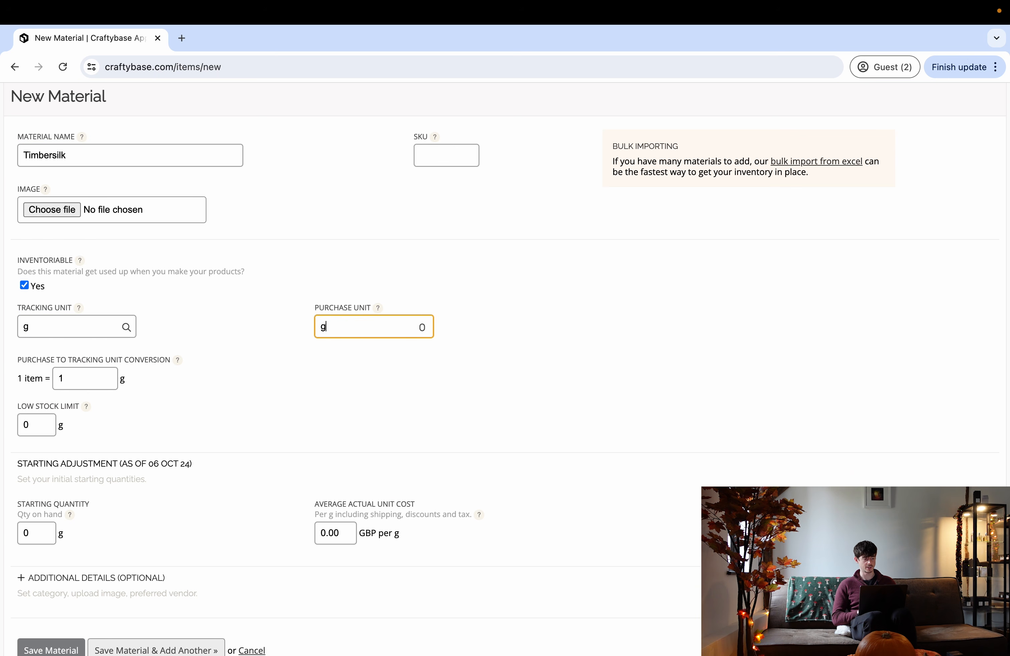
click(252, 313)
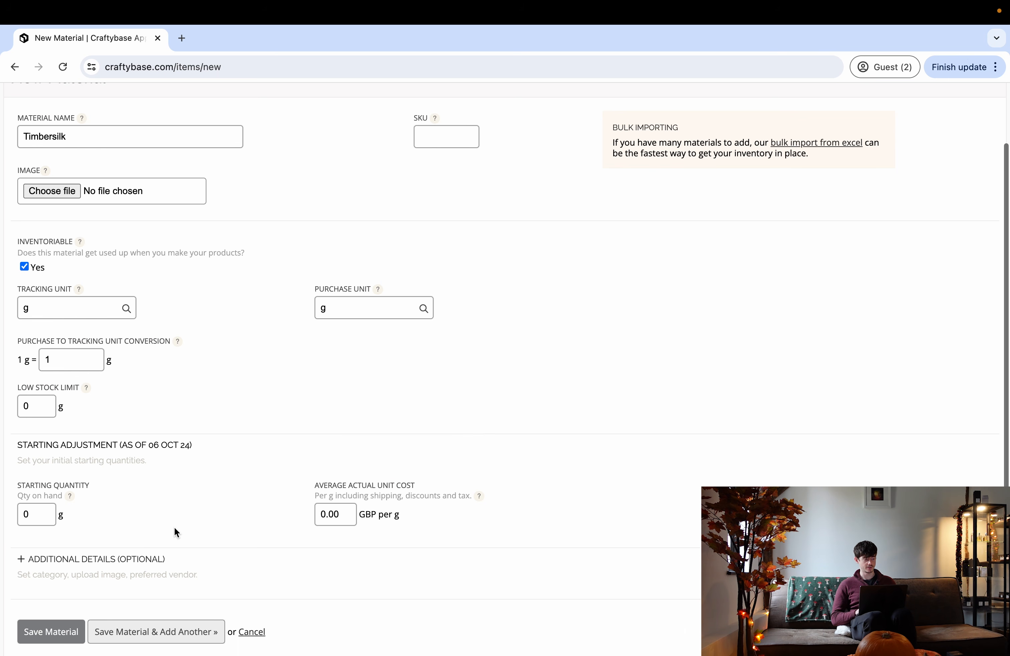
scroll(175, 530, down, 3)
click(116, 588)
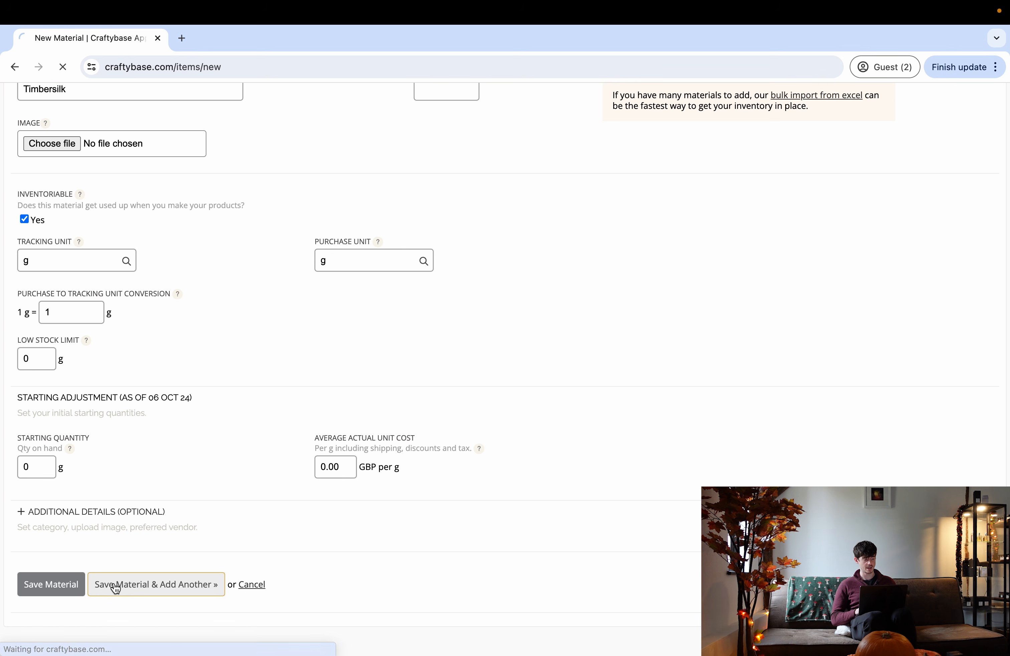
- Save Ethylene brassylate tracked and purchased in g
key(ctrl+Right)
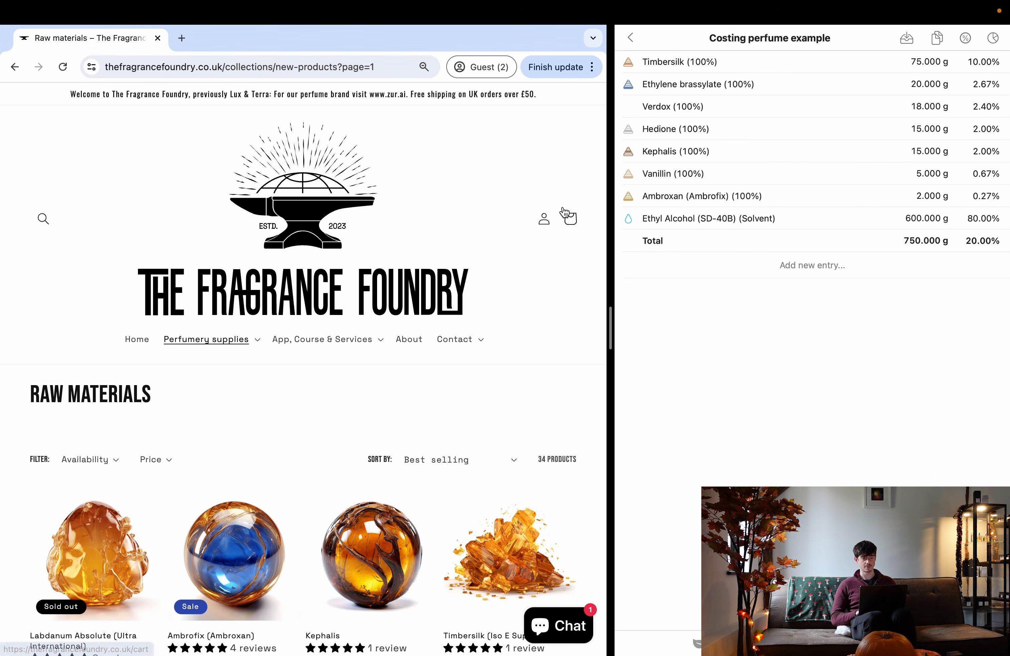
key(ctrl+Left)
text(E)
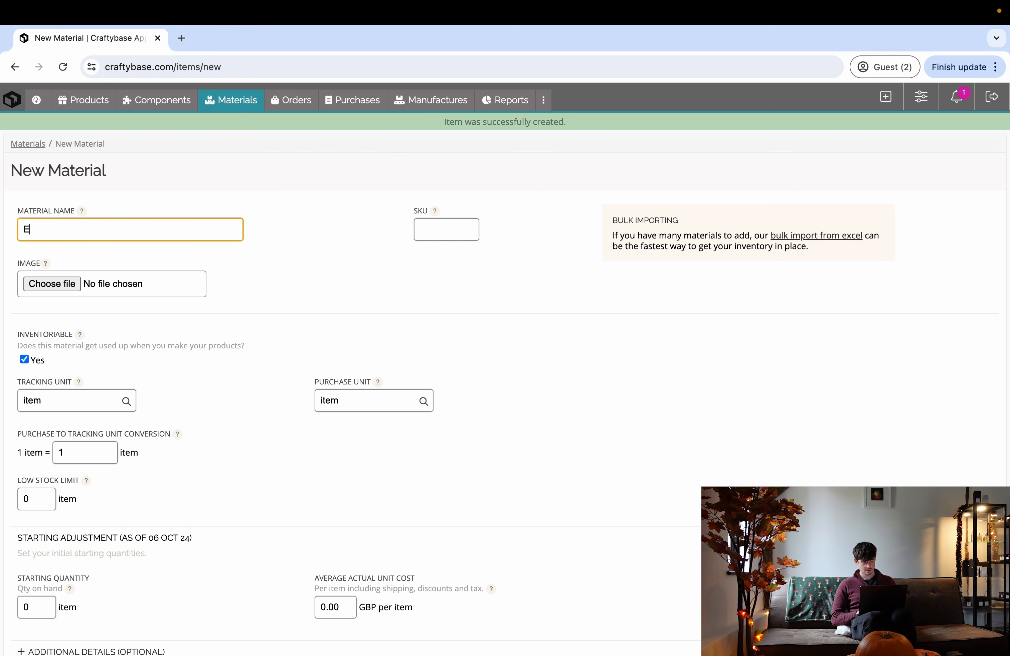
text(thylene brassylate)
click(75, 402)
text(g)
key(Tab)
text(g)
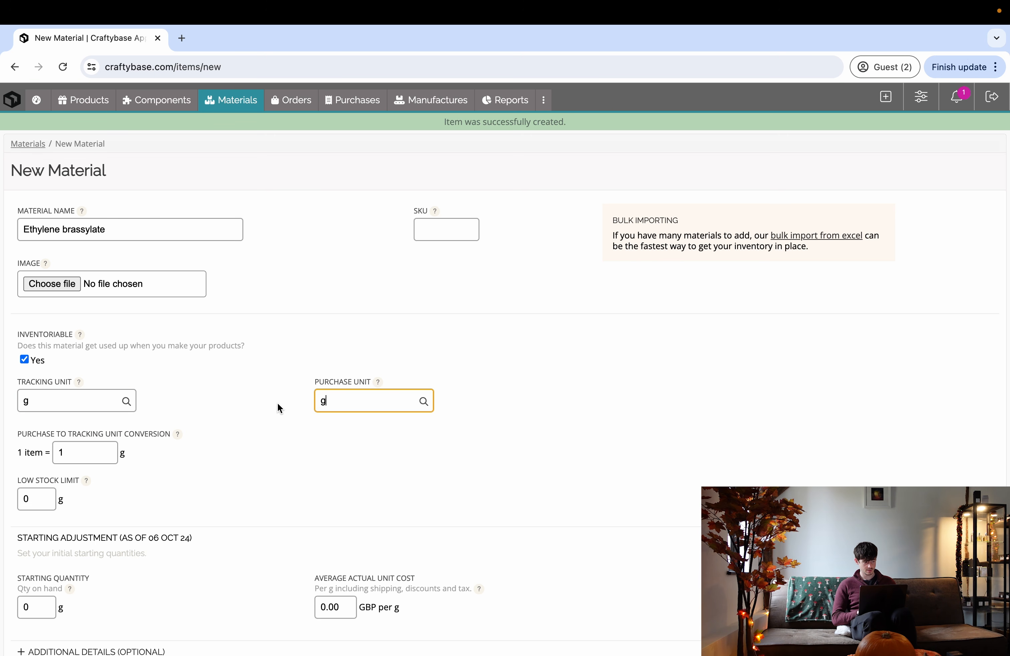
click(276, 403)
scroll(274, 404, down, 4)
click(117, 552)
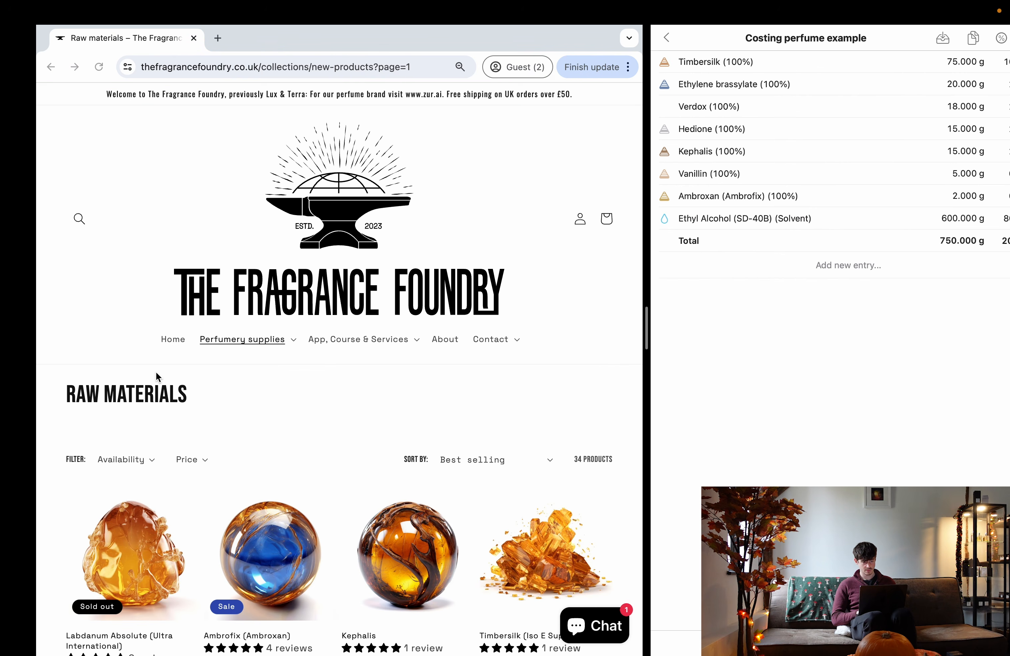
- Save Verdox tracked and purchased in g
key(ctrl+Left)
click(180, 231)
text(Verdox)
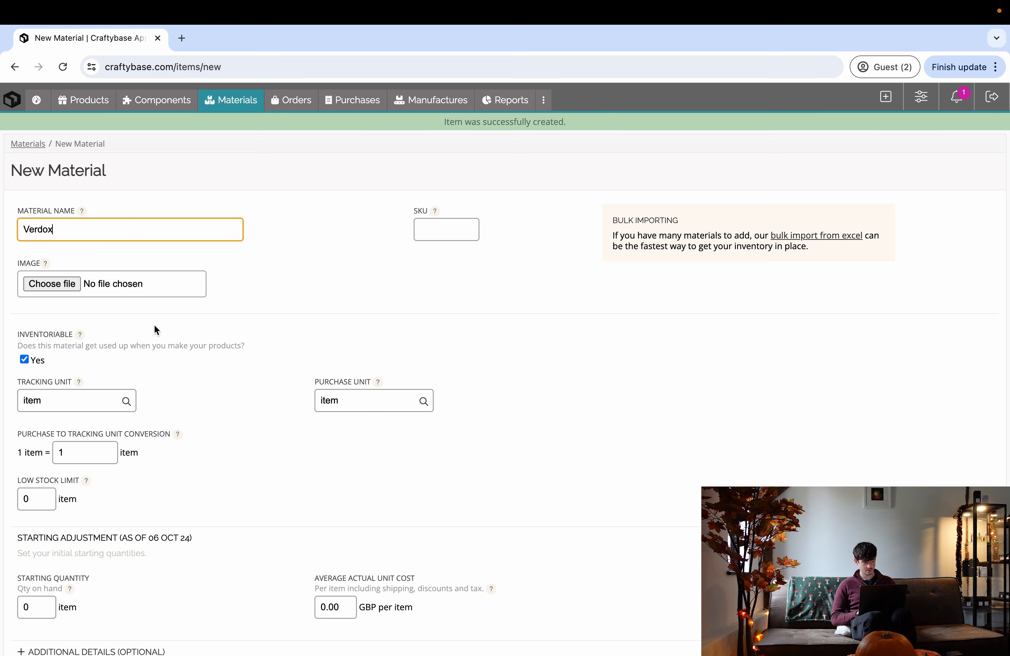
click(42, 402)
drag(47, 401, 12, 402)
text(g)
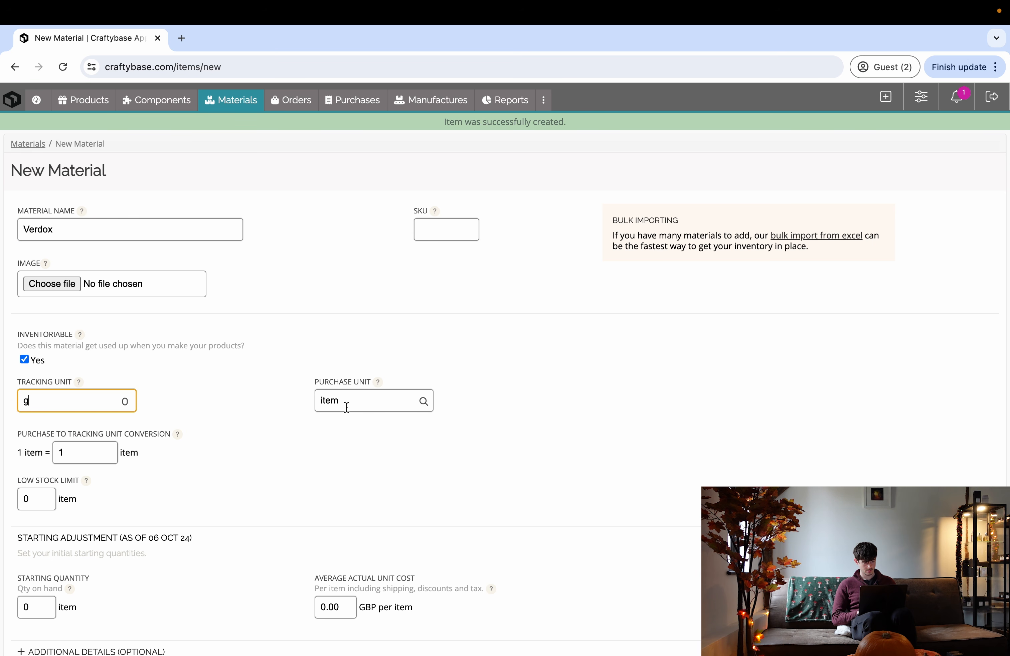
double_click(347, 407)
text(g)
scroll(346, 407, down, 4)
click(119, 553)
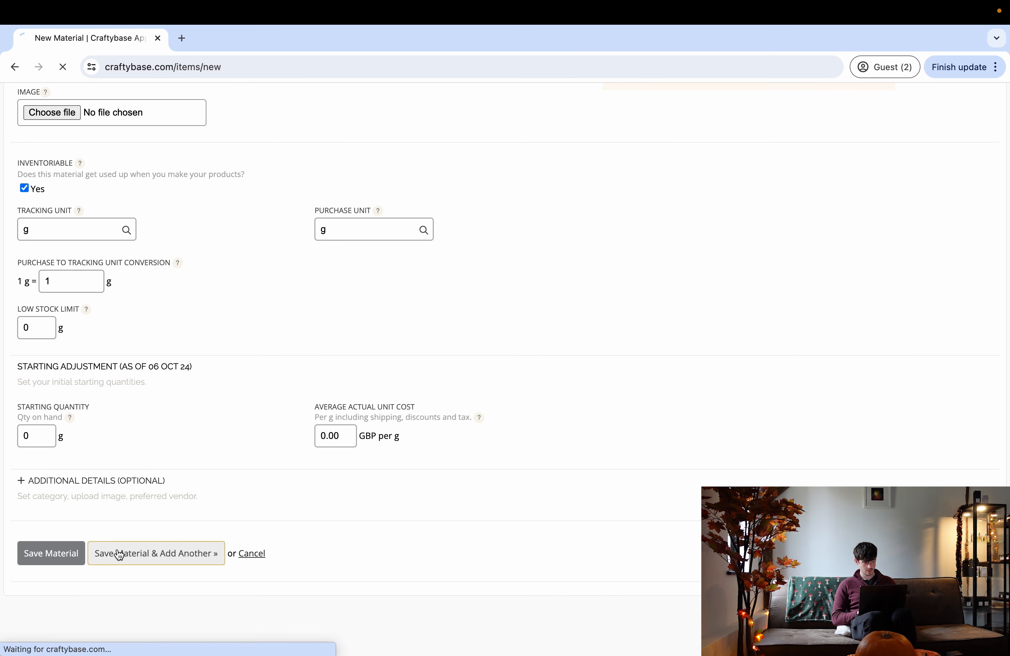
- Save Hedione tracked and purchased in g
text(HEdione)
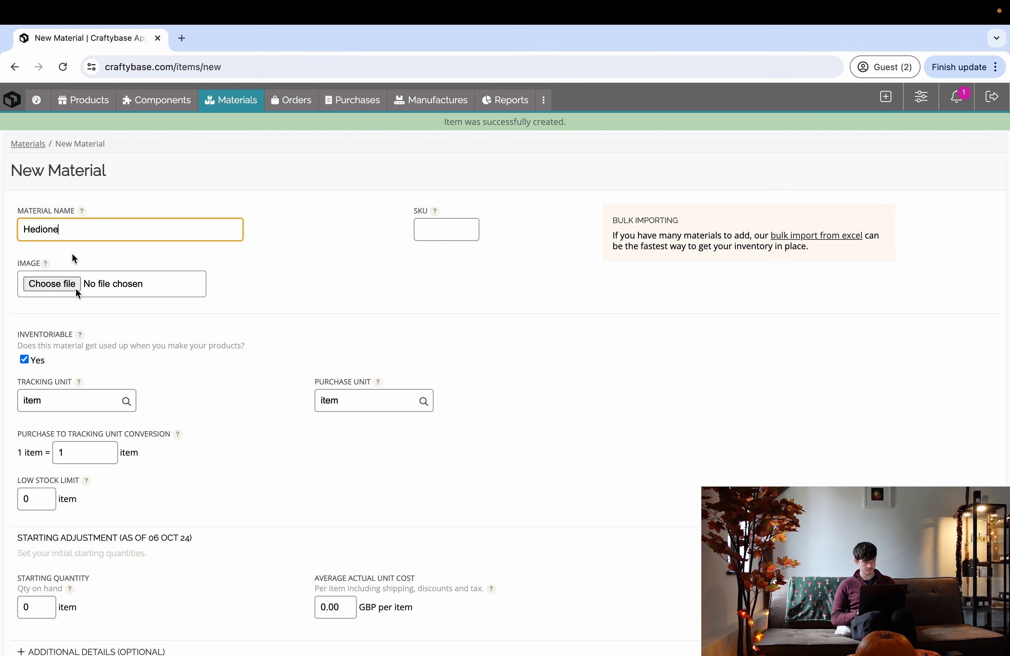
drag(72, 407, 5, 404)
text(g)
double_click(372, 405)
text(g)
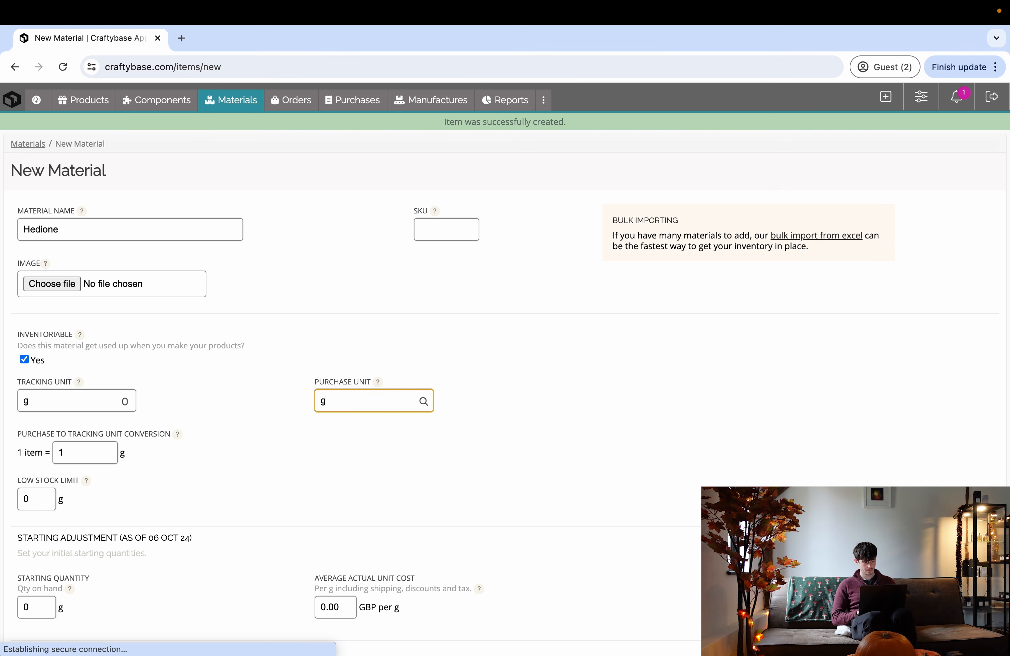
scroll(372, 406, down, 4)
click(153, 549)
- Save Kephalis tracked and purchased in g
key(ctrl+Right)
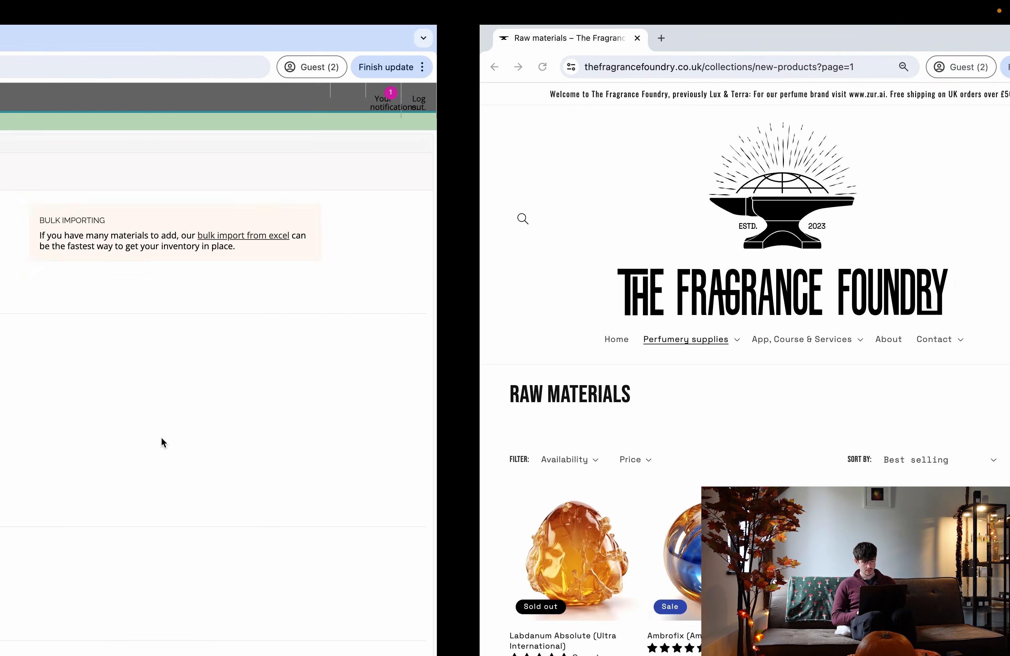
key(ctrl+Left)
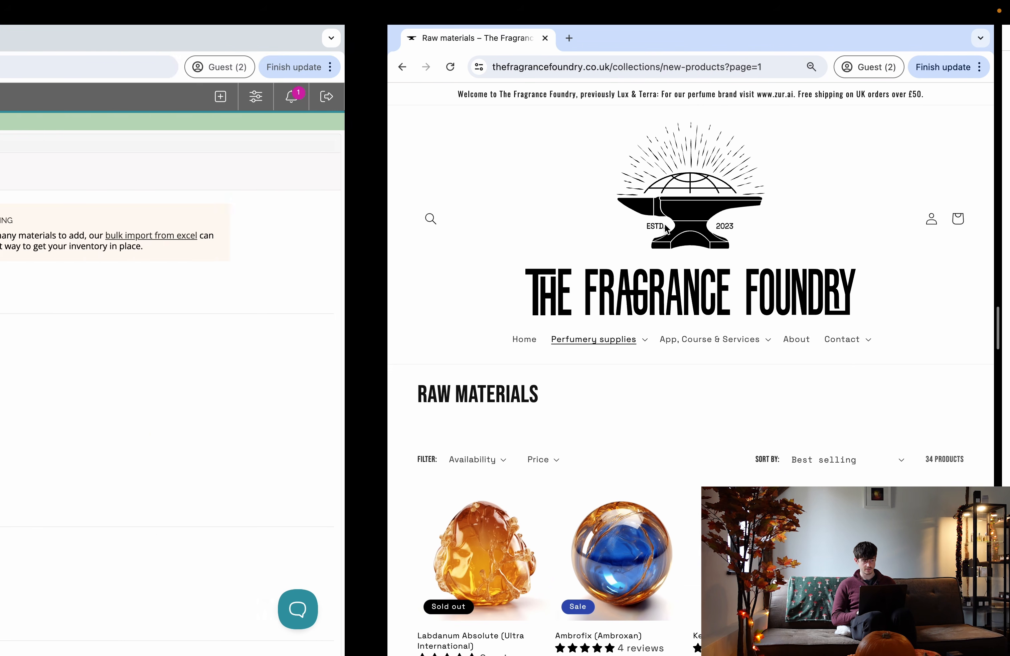
click(174, 236)
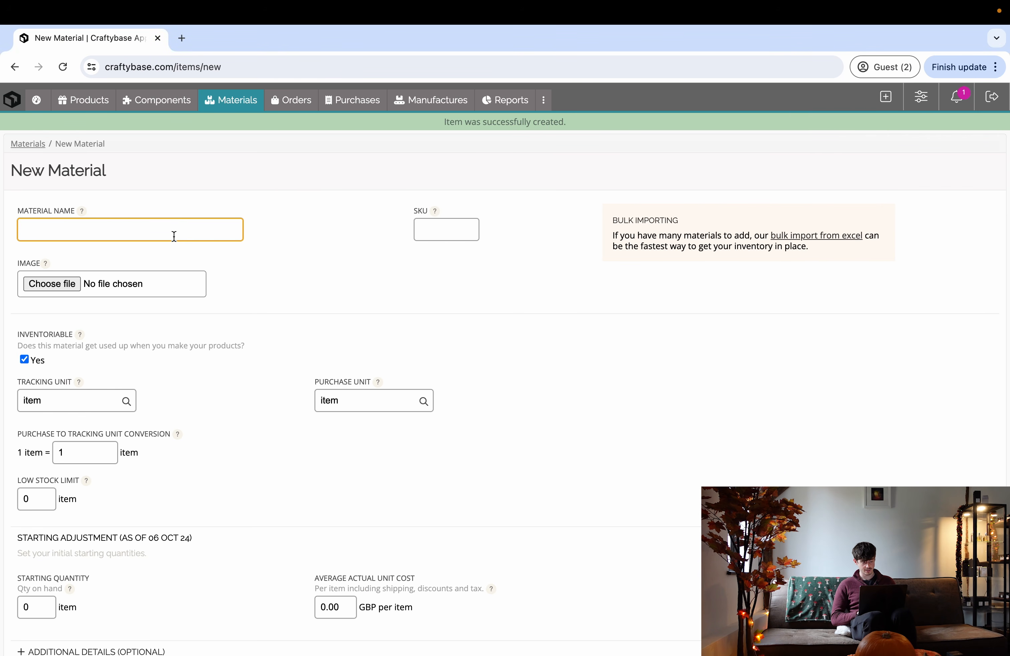
text(Kephalis)
click(93, 400)
text(g)
key(Tab)
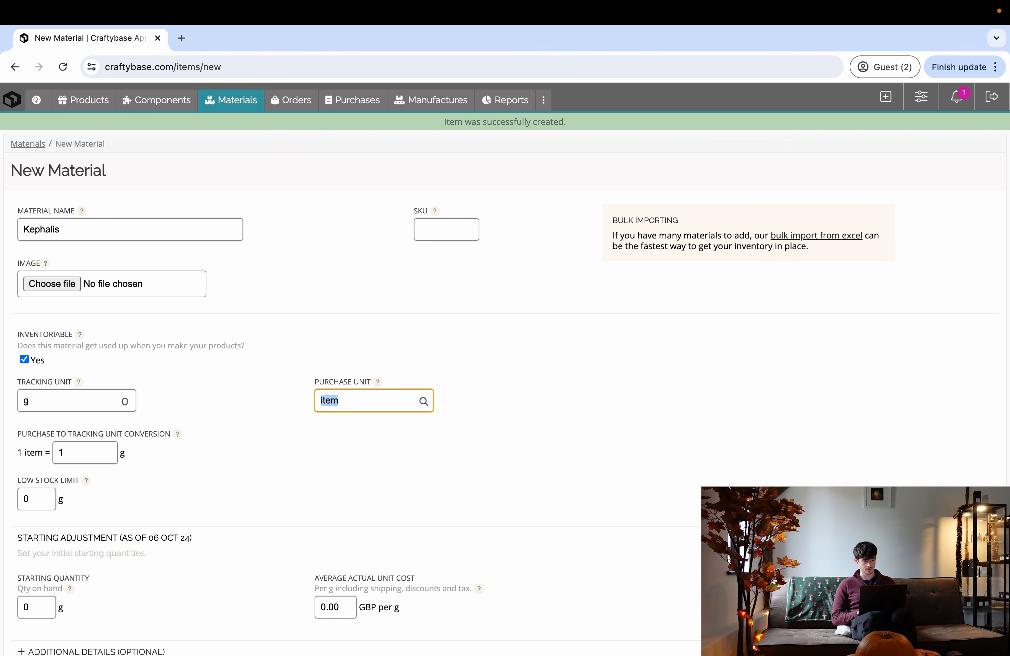
text(g)
scroll(256, 469, down, 2)
click(157, 633)
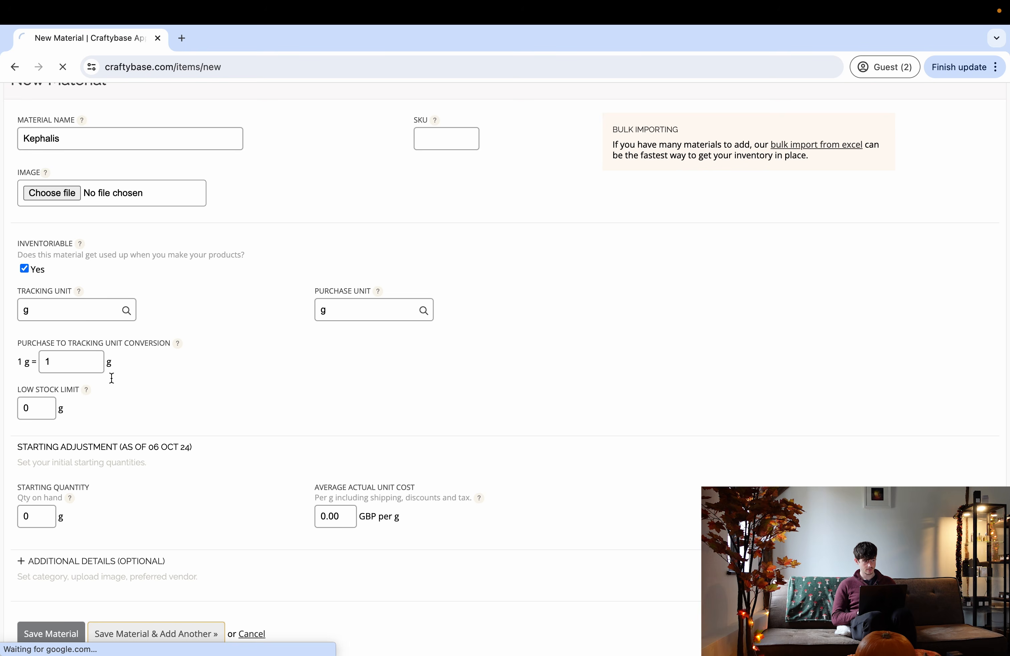
- Save Vanillin tracked and purchased in g
text(Vanillin)
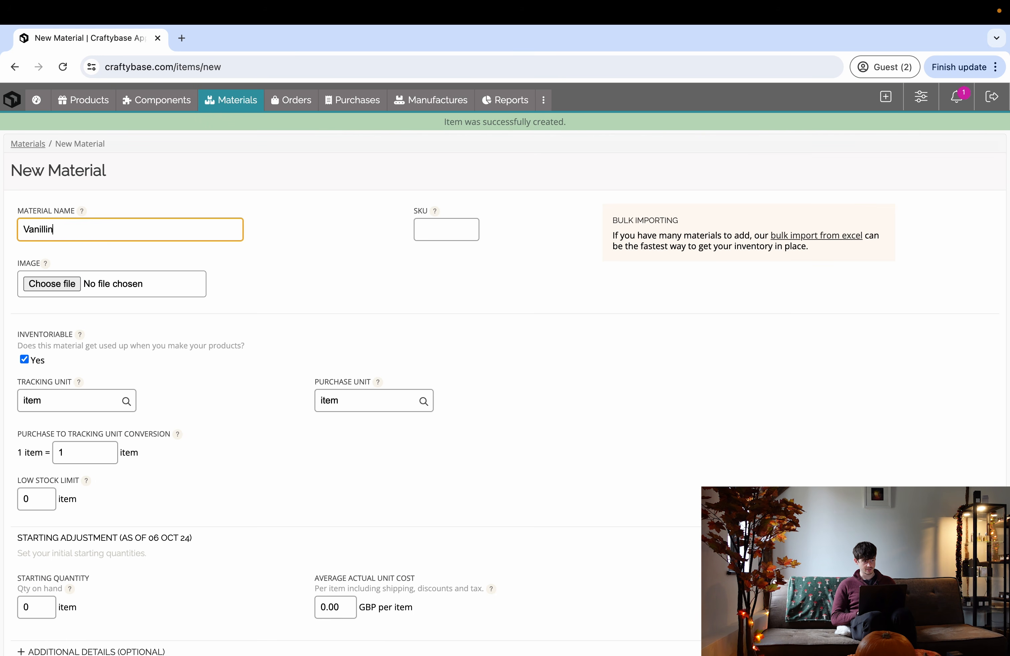
key(Tab)
text(g)
click(322, 401)
text(g)
scroll(197, 469, down, 5)
click(116, 560)
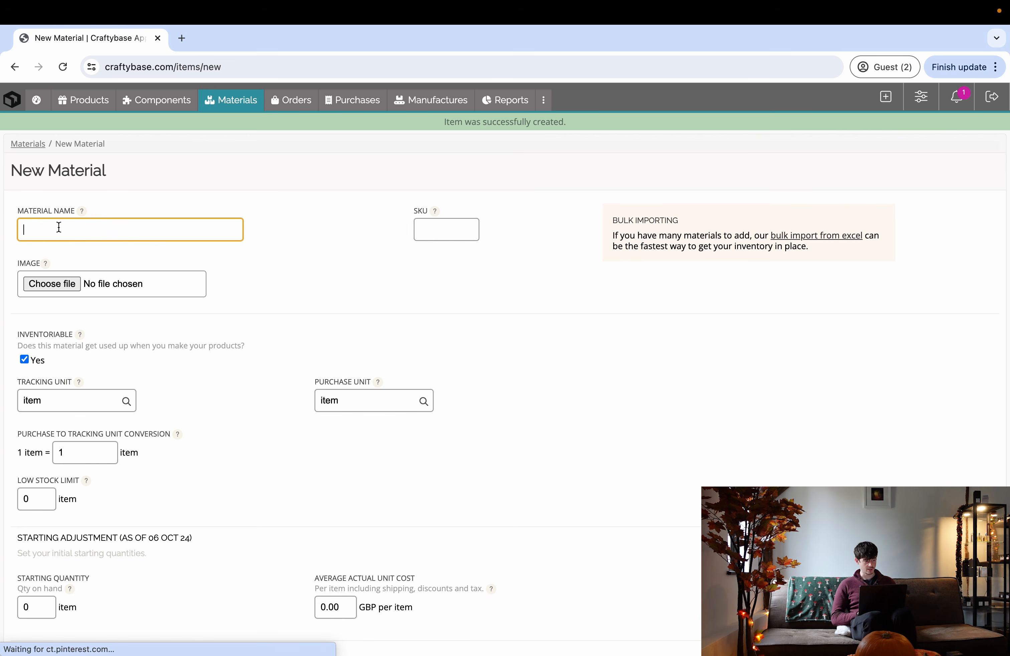
- Save Ambrofix tracked and purchased in g, then check the costing ingredient list
text(Ambrofix)
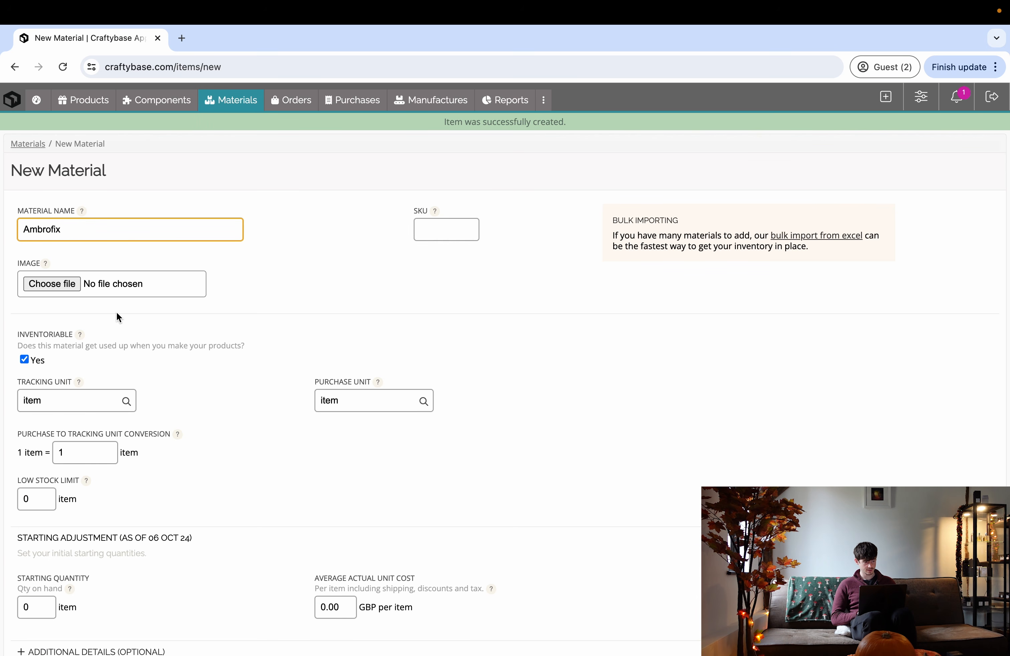
click(60, 400)
text(g)
click(361, 401)
key(BackSpace)
key(BackSpace)
key(BackSpace)
key(BackSpace)
text(g)
scroll(255, 422, down, 5)
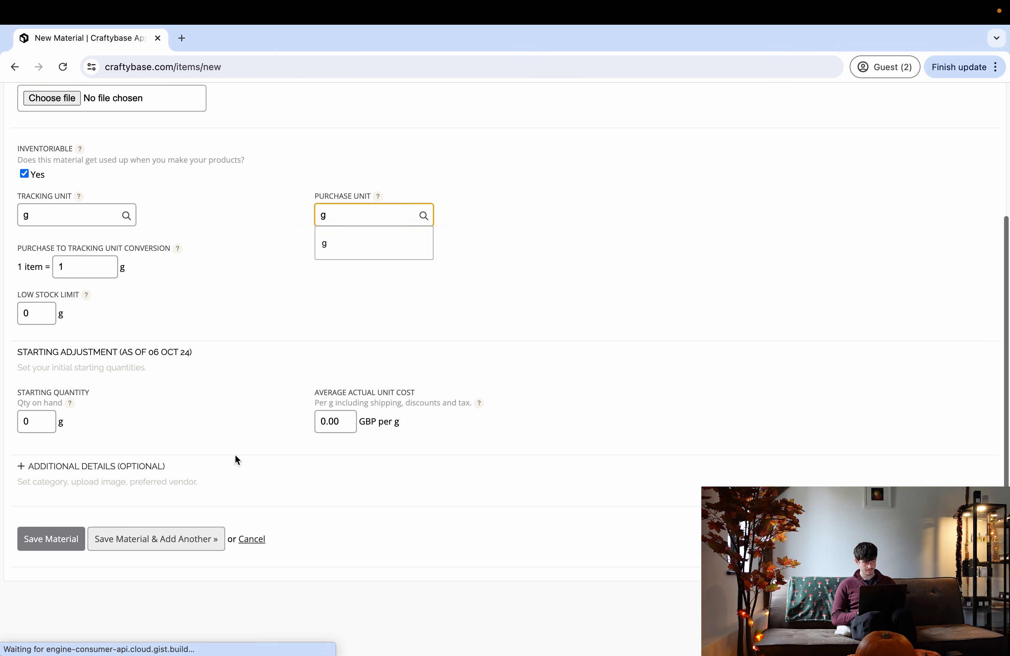
click(124, 558)
key(ctrl+Right)
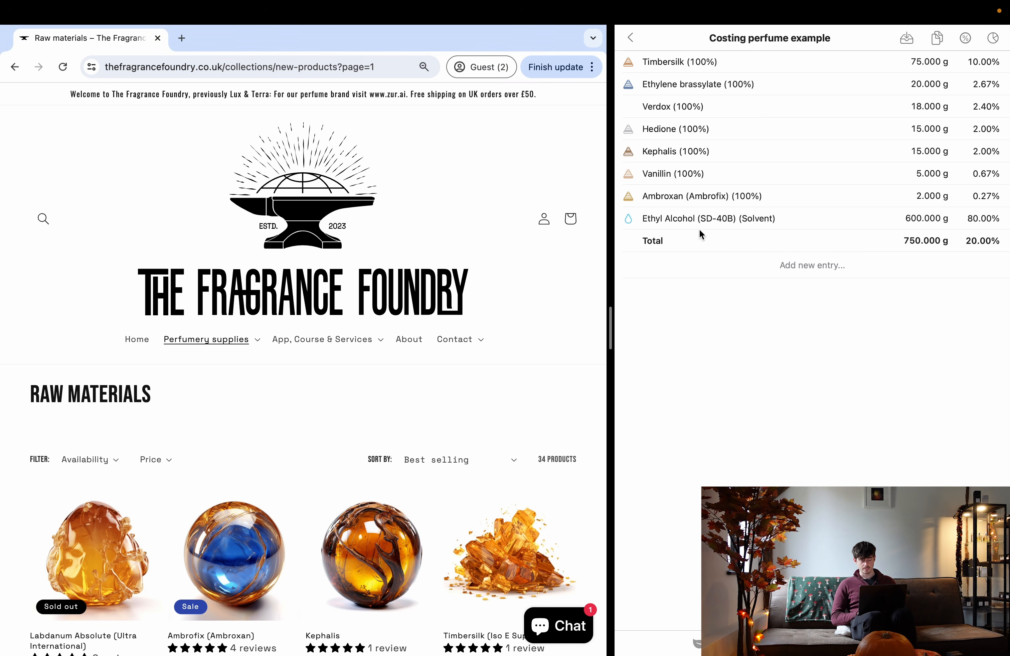
key(ctrl+Left)
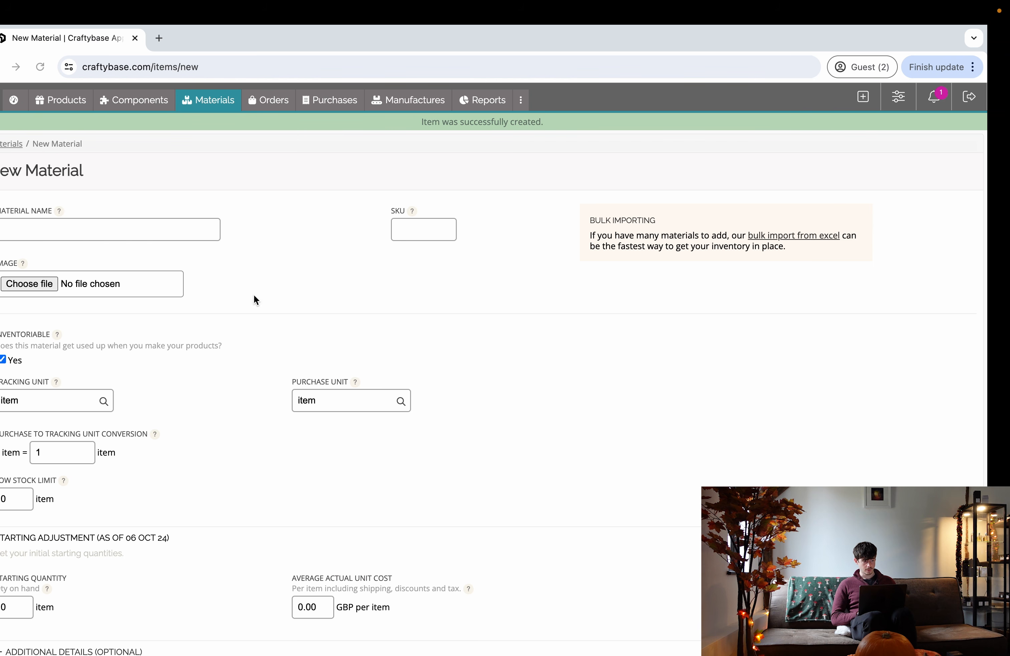
- Draft the material 'Alcohol (TSDA Ethanol)' purchased in L and tracked in g
click(146, 234)
text(Alcohol (TSDA Ethanol)
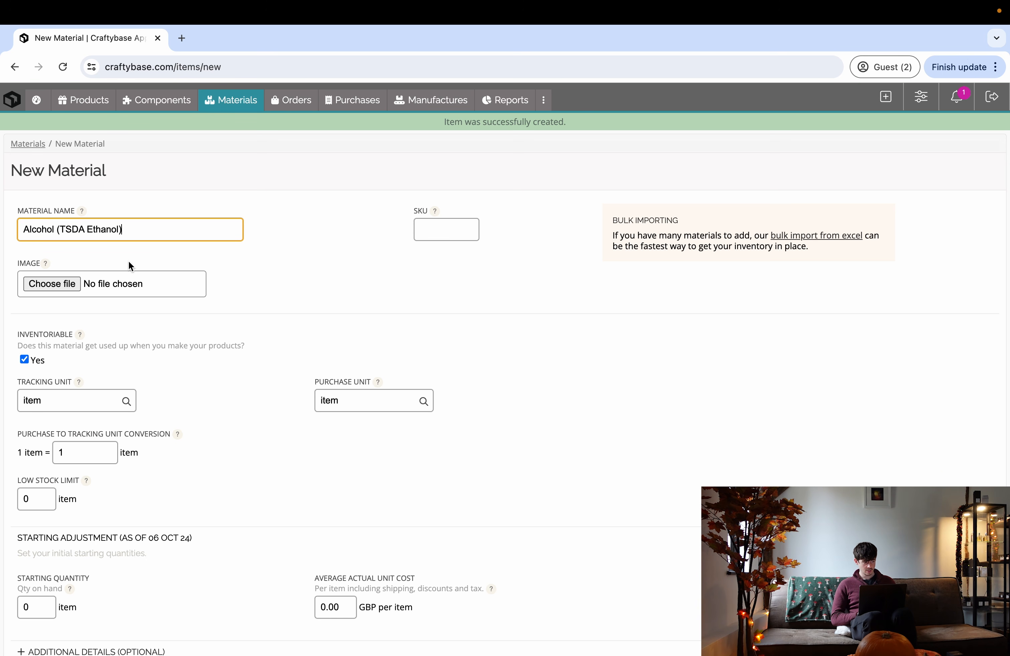
scroll(98, 373, down, 1)
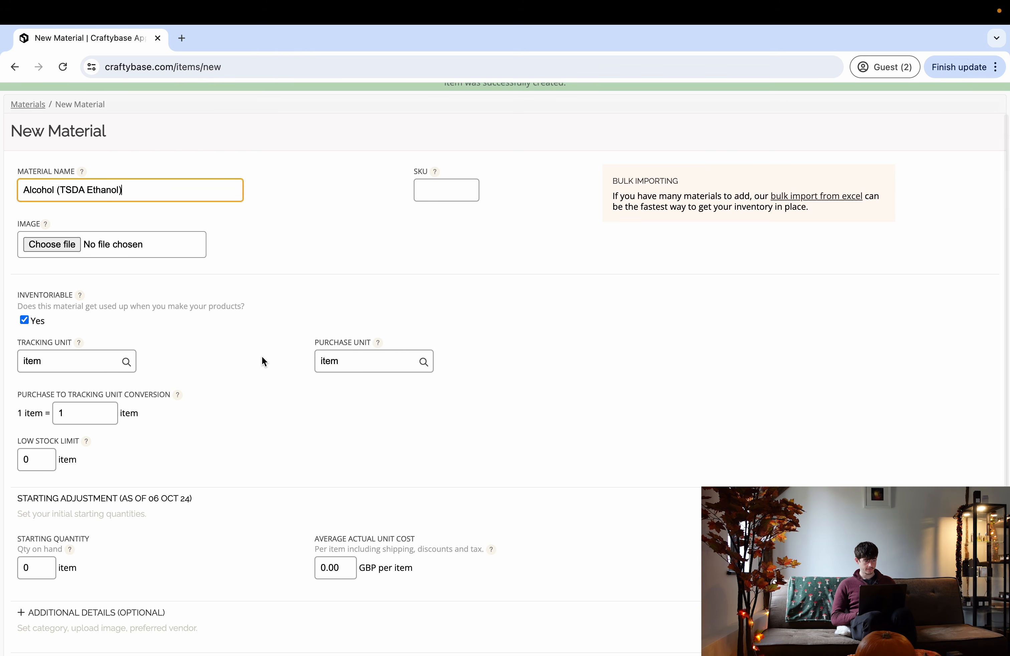
click(343, 360)
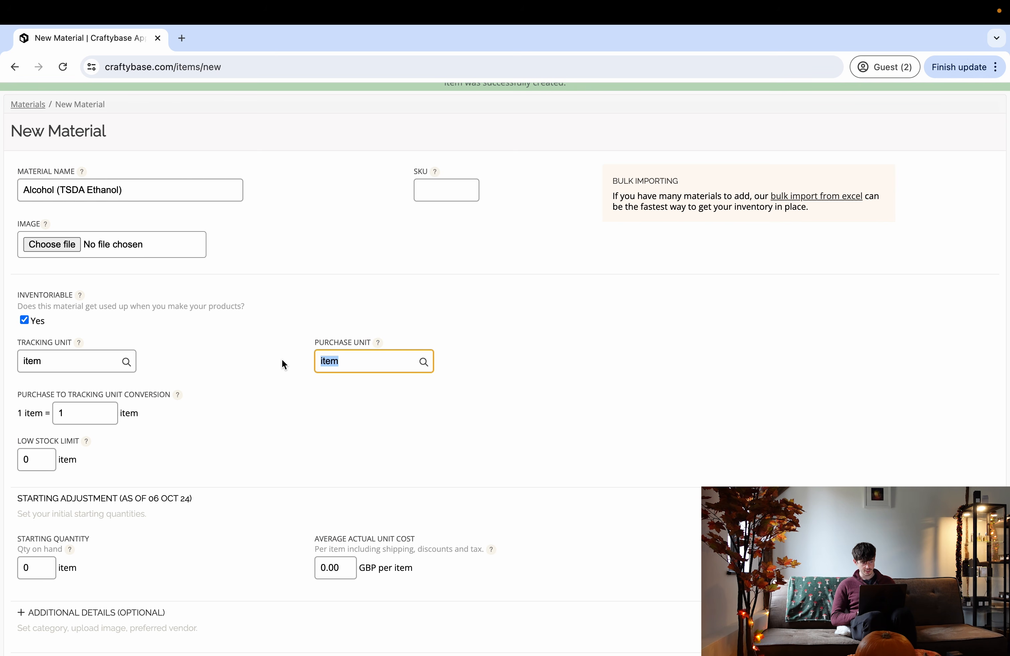
text(L)
click(95, 361)
text(g)
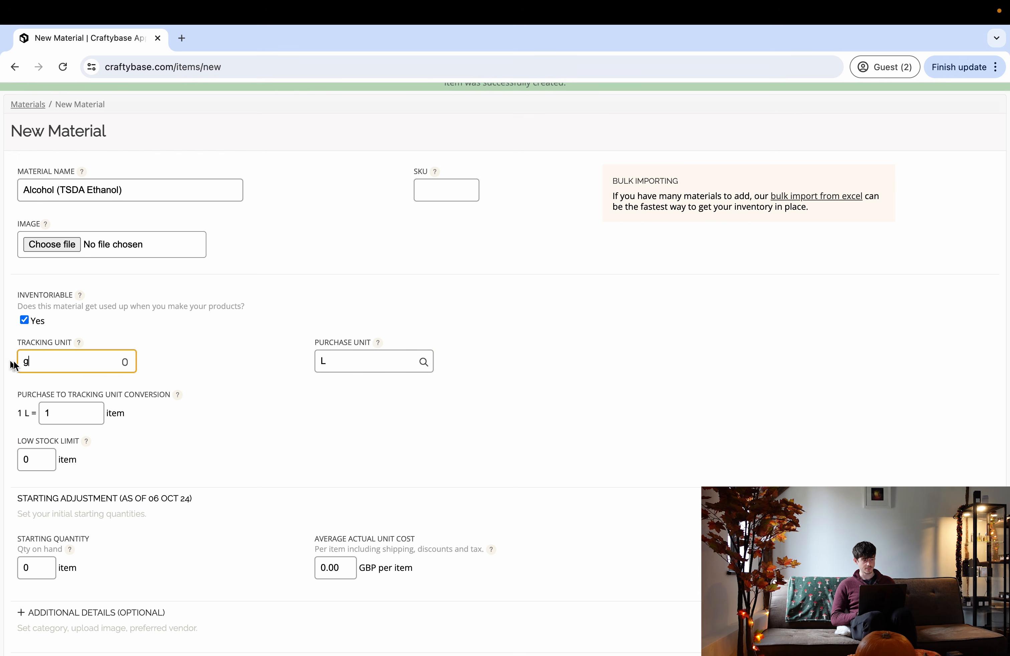
click(220, 351)
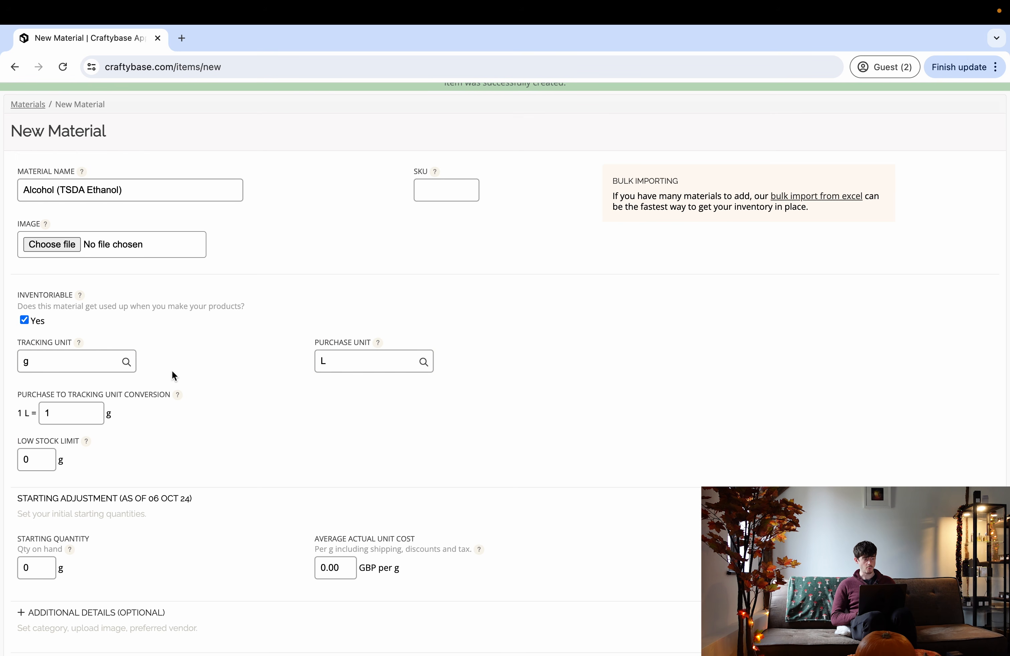
scroll(173, 372, down, 2)
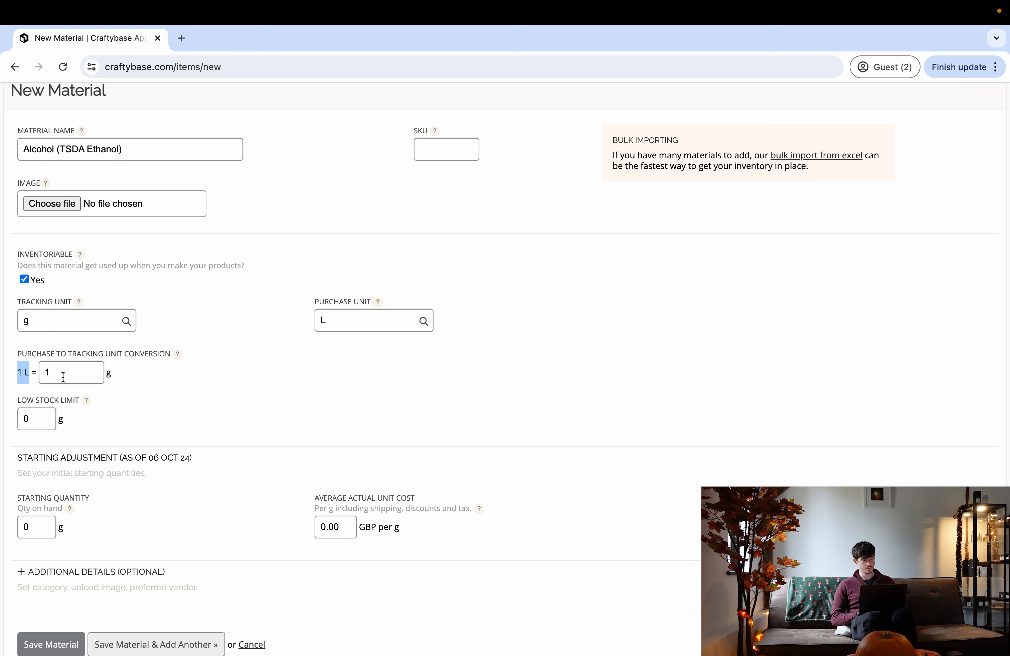
click(71, 348)
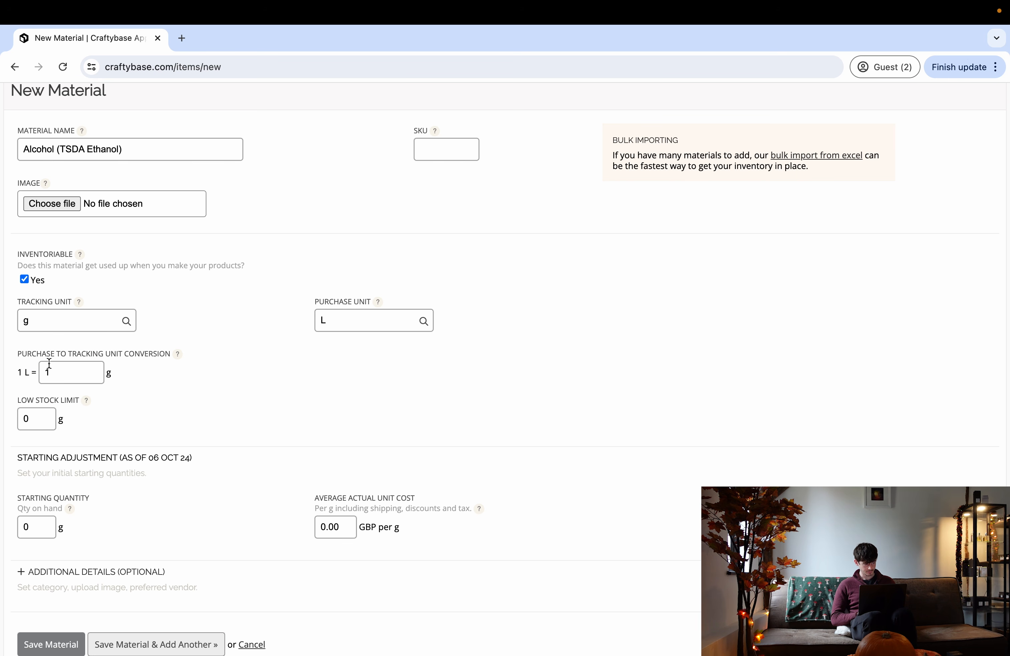
drag(18, 376, 27, 375)
- Search 'density of ethanol' (789 kg/m³) and clear the material's 1 L conversion value
click(182, 38)
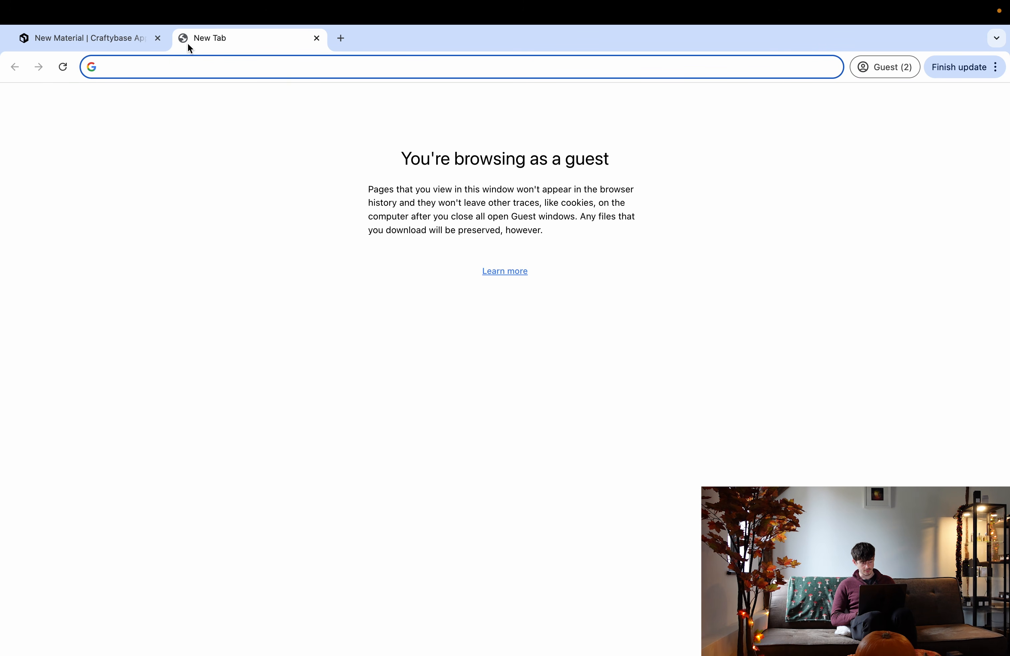
text(de)
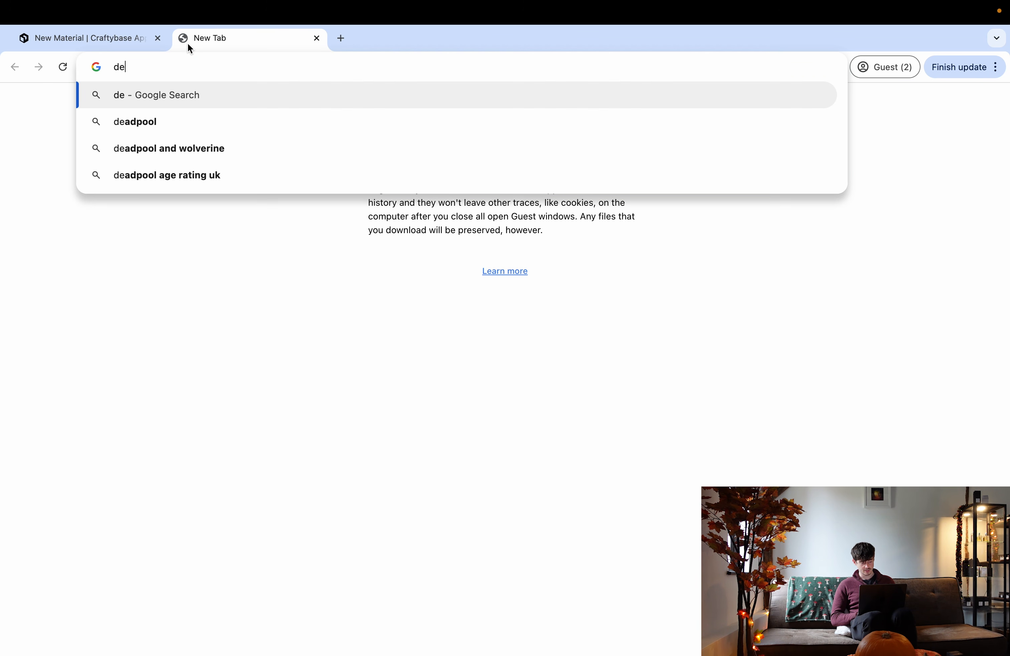
text(nsity of e)
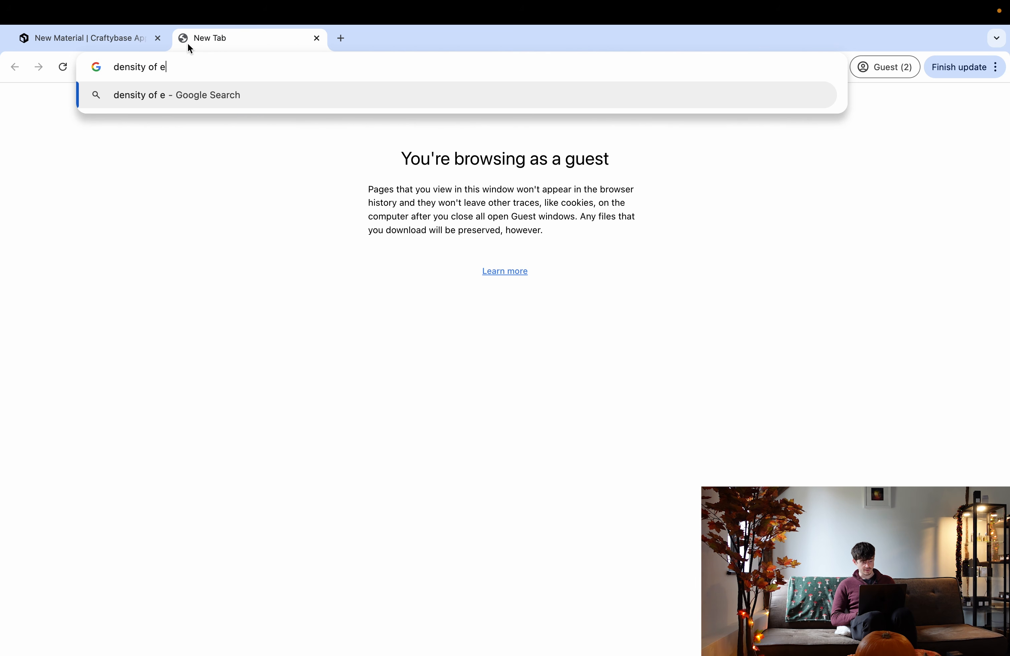
text(thanol)
key(Return)
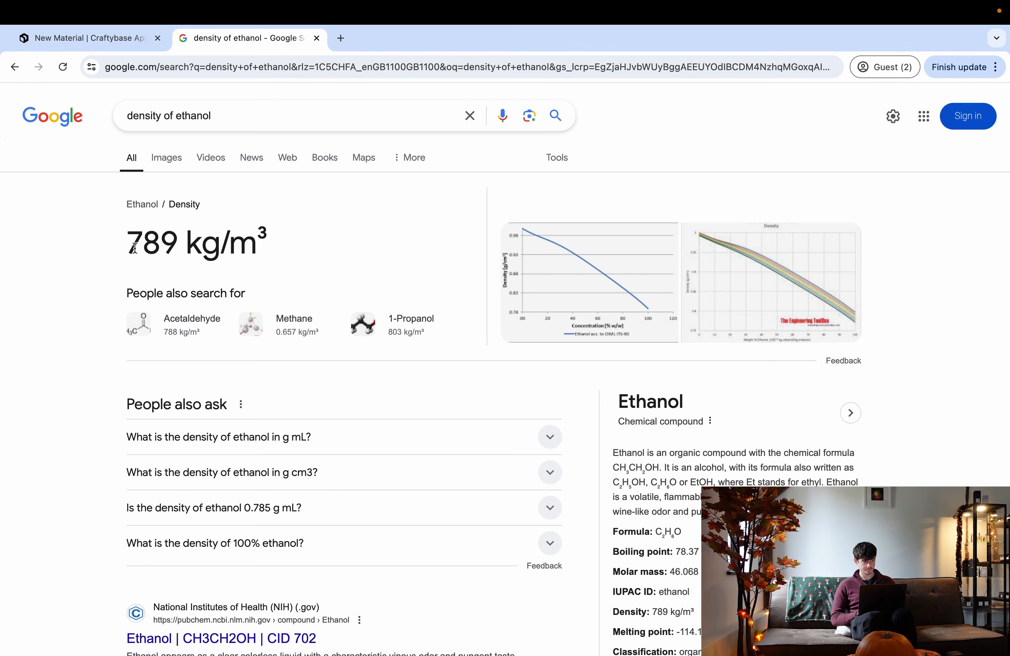
drag(130, 248, 175, 247)
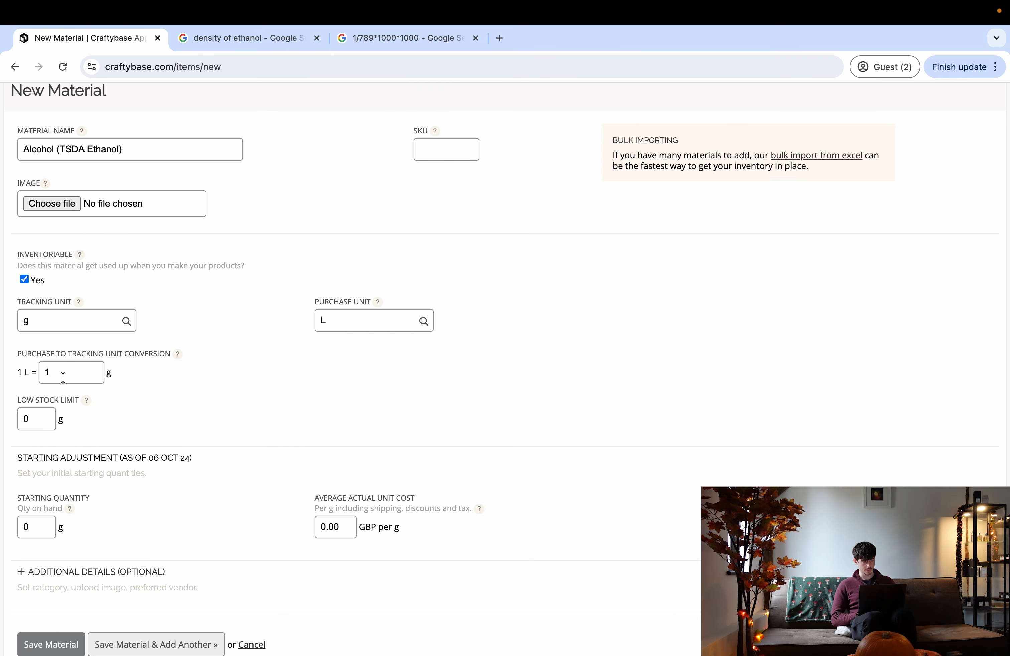
click(63, 377)
key(BackSpace)
- Set 1 L to 789 g, save Alcohol (TSDA Ethanol), and review the Materials list
text(789)
click(160, 398)
scroll(97, 411, down, 2)
click(62, 560)
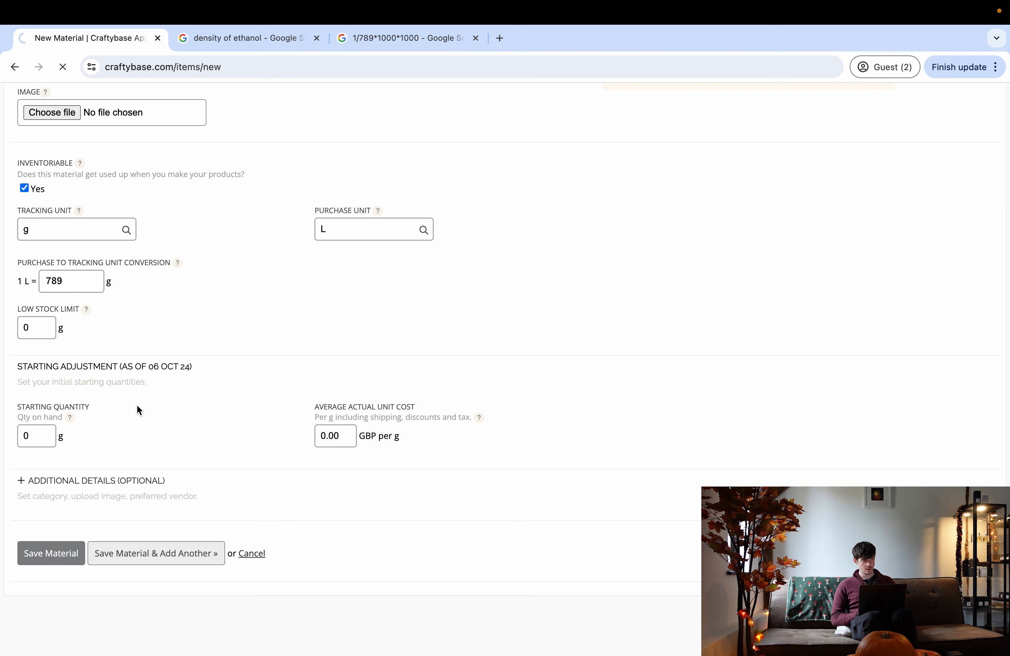
click(223, 102)
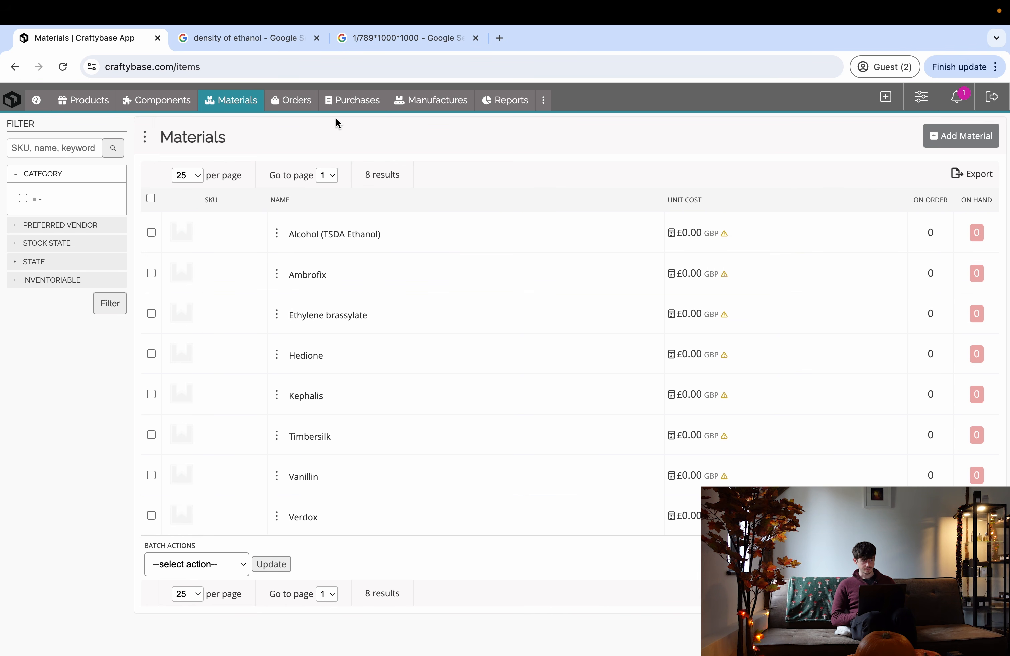
click(331, 98)
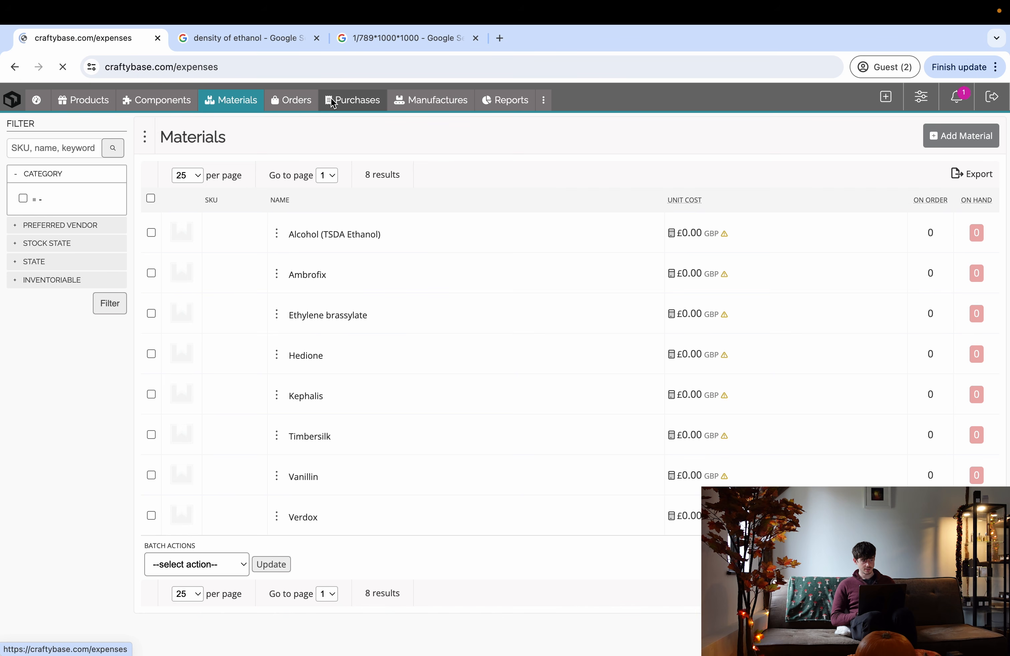
- Start a new purchase and create 'The Fragrance Foundry' as its vendor contact
click(198, 289)
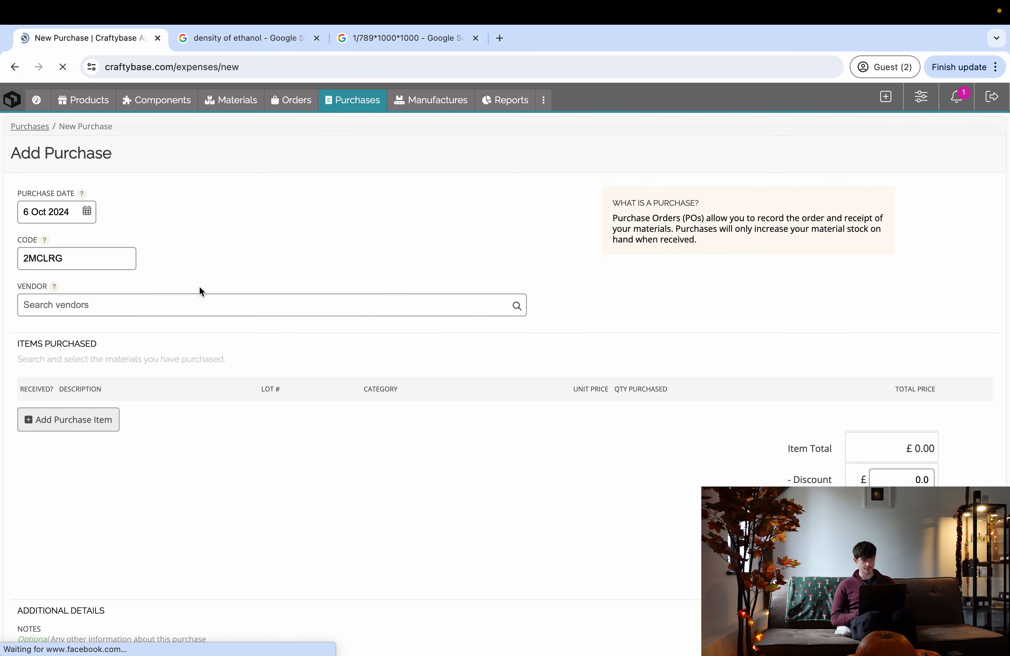
click(76, 307)
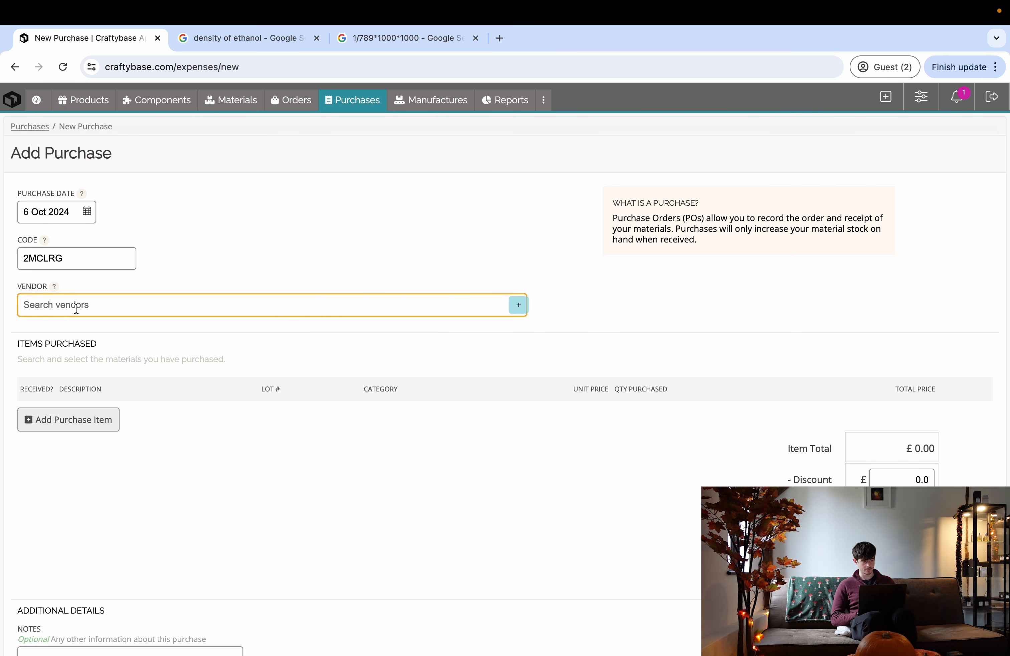
text(The)
key(BackSpace)
key(BackSpace)
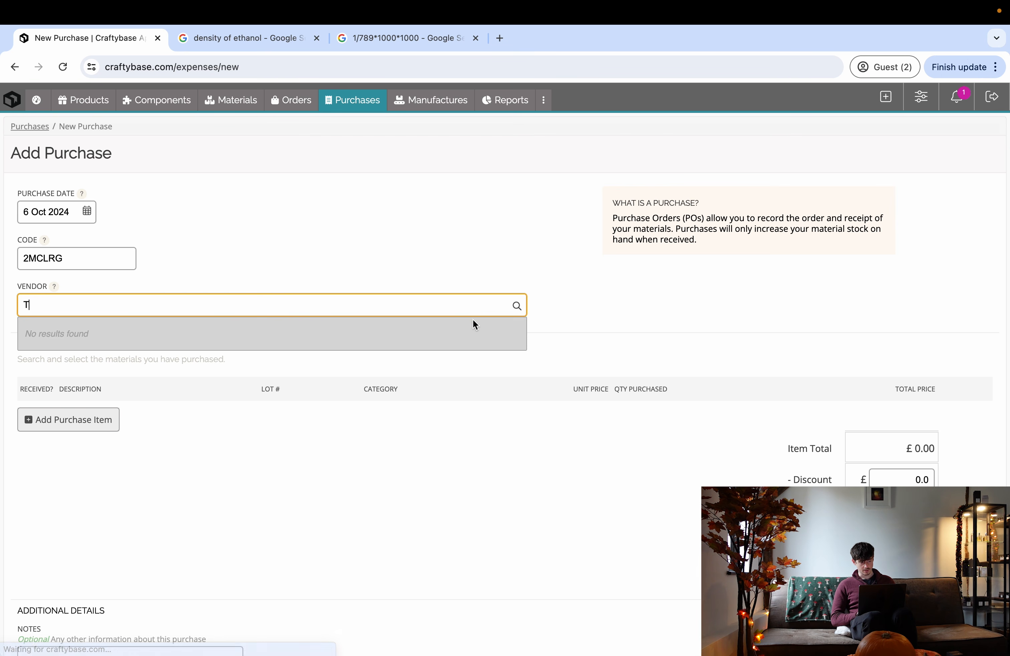
click(516, 306)
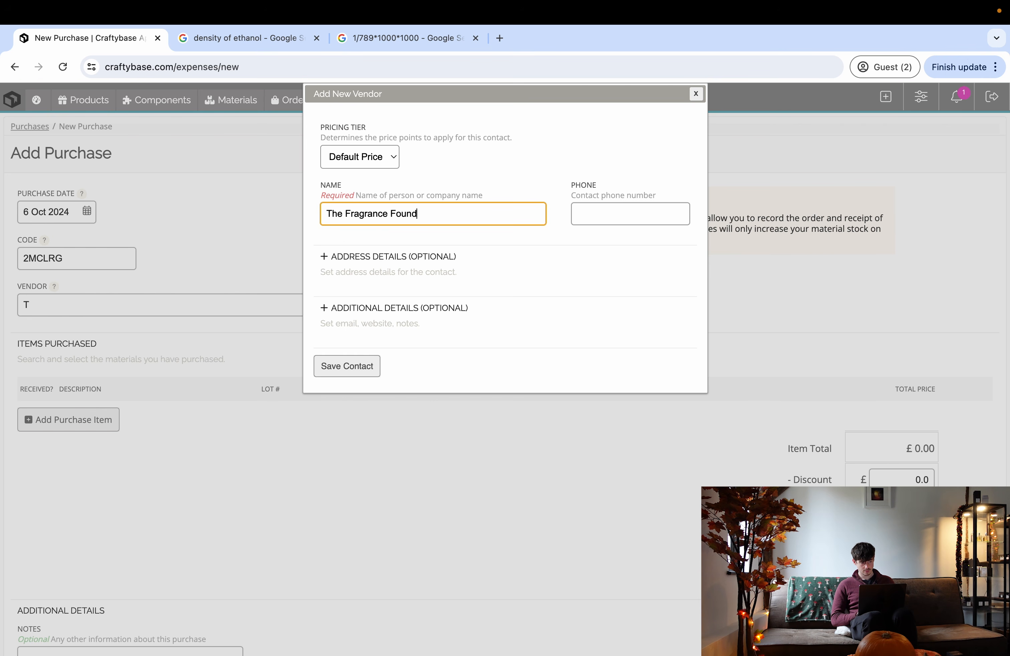
click(354, 372)
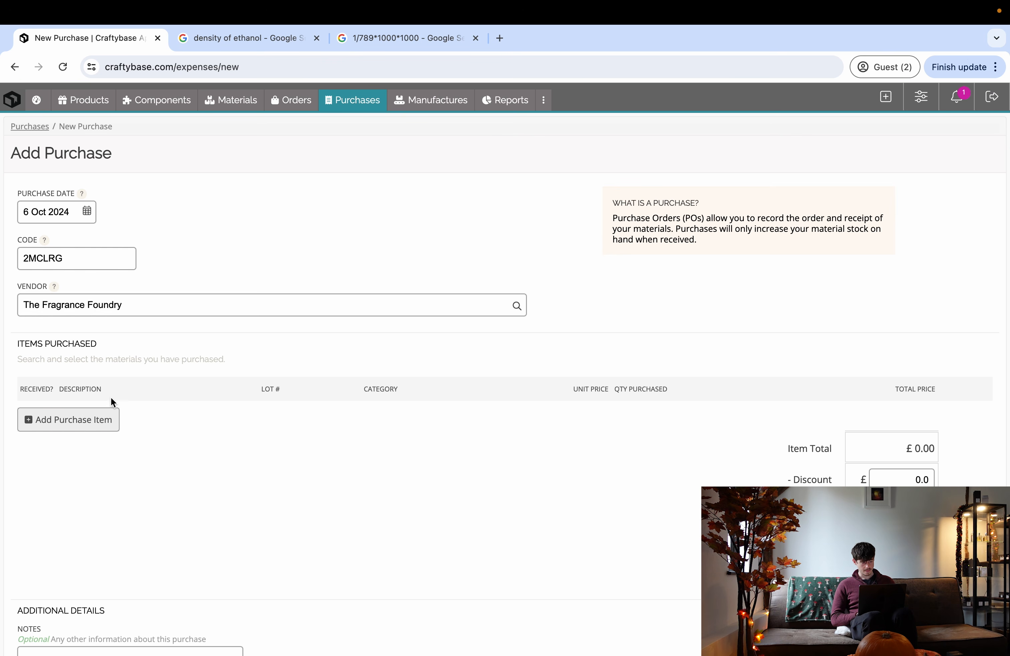
scroll(110, 399, down, 1)
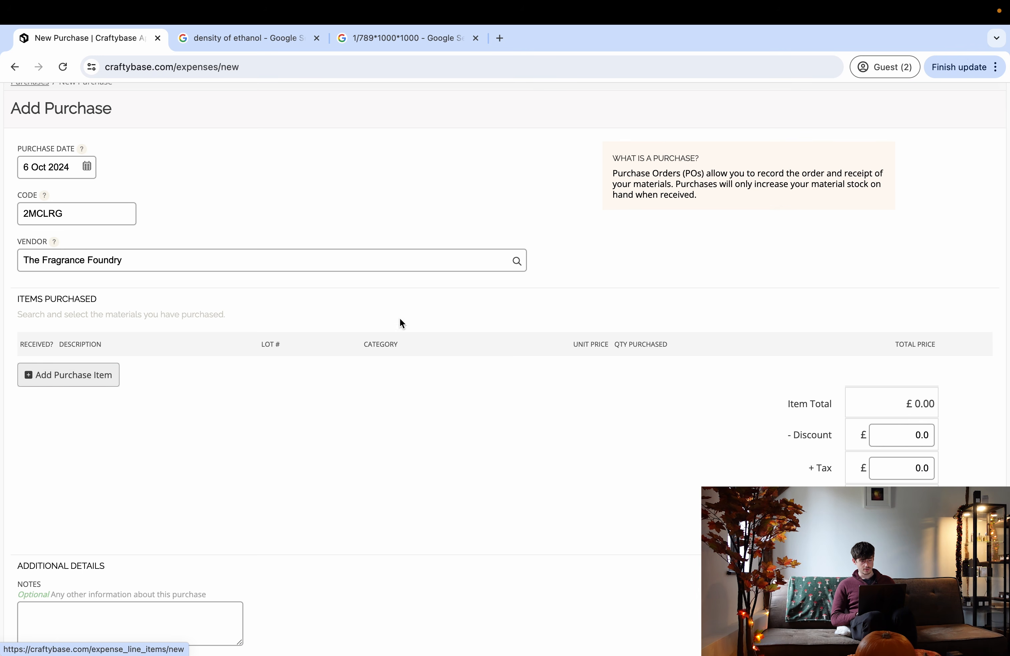
key(ctrl+Right)
scroll(236, 269, down, 4)
scroll(237, 270, down, 1)
key(ctrl+Left)
- Add a purchase item and choose Timbersilk as its material by searching 'timber'
click(98, 380)
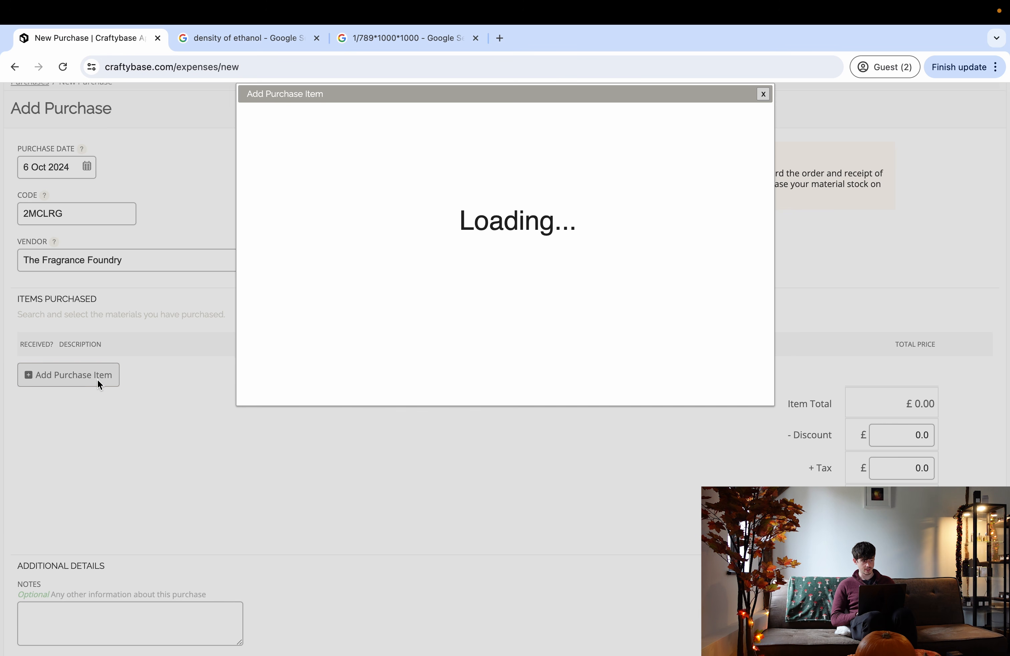
click(316, 239)
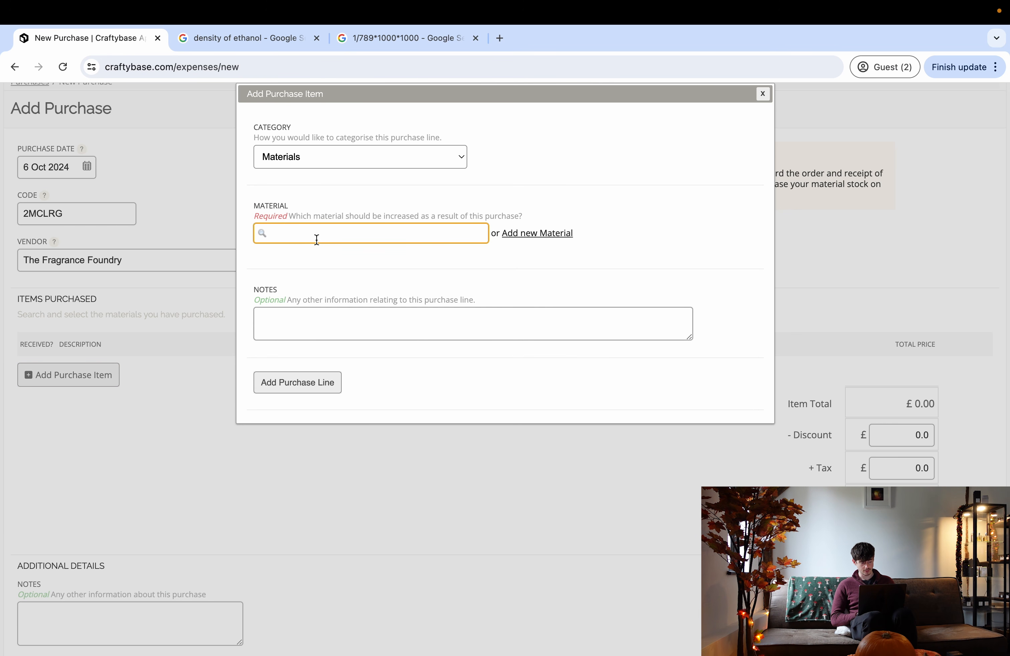
key(ctrl+Right)
key(ctrl+Left)
click(300, 234)
text(timber)
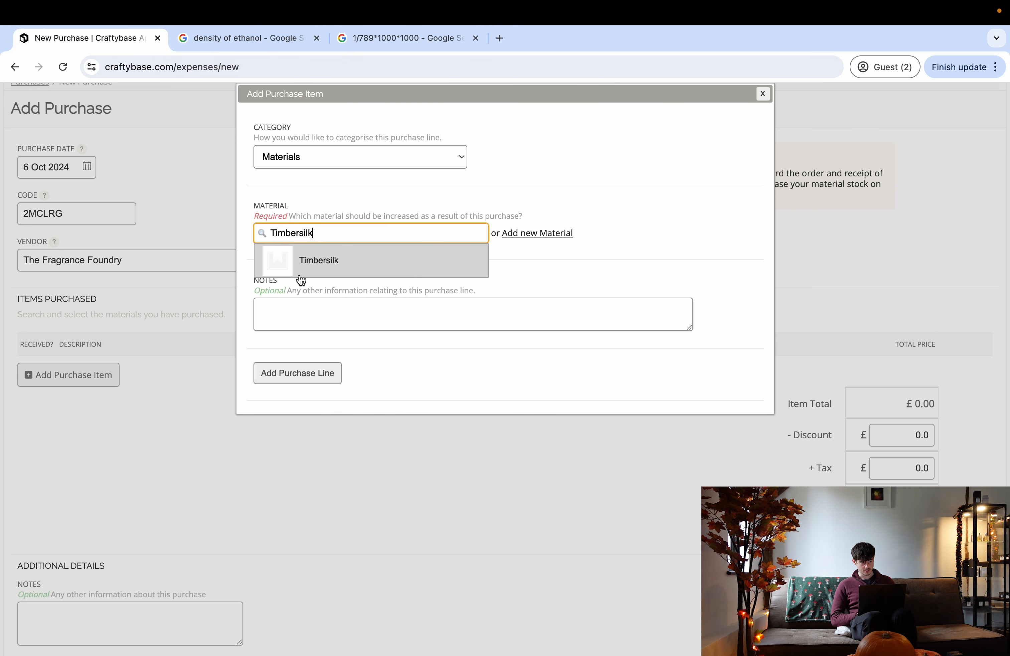
click(310, 274)
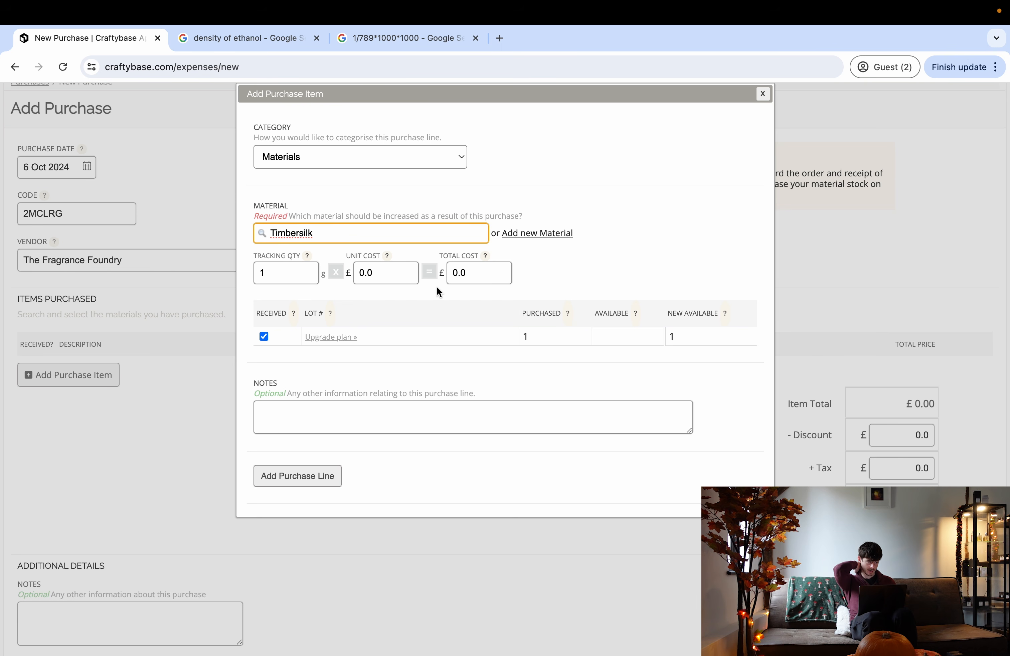
key(ctrl+Right)
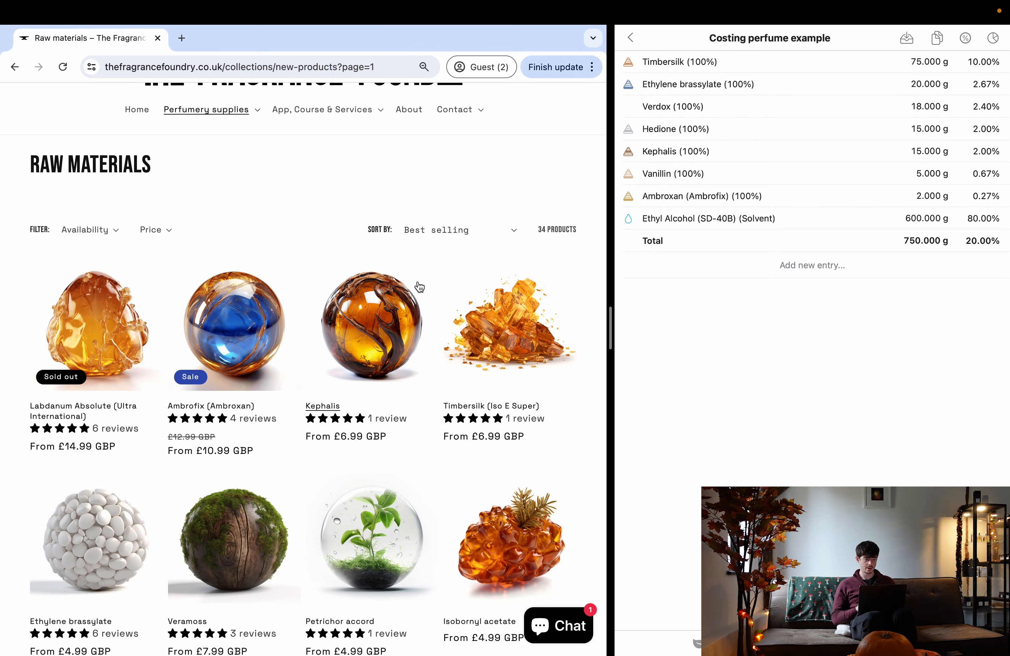
- Check the £33.99 price of 100g Timbersilk on the shop, then clear the item's quantity
click(491, 335)
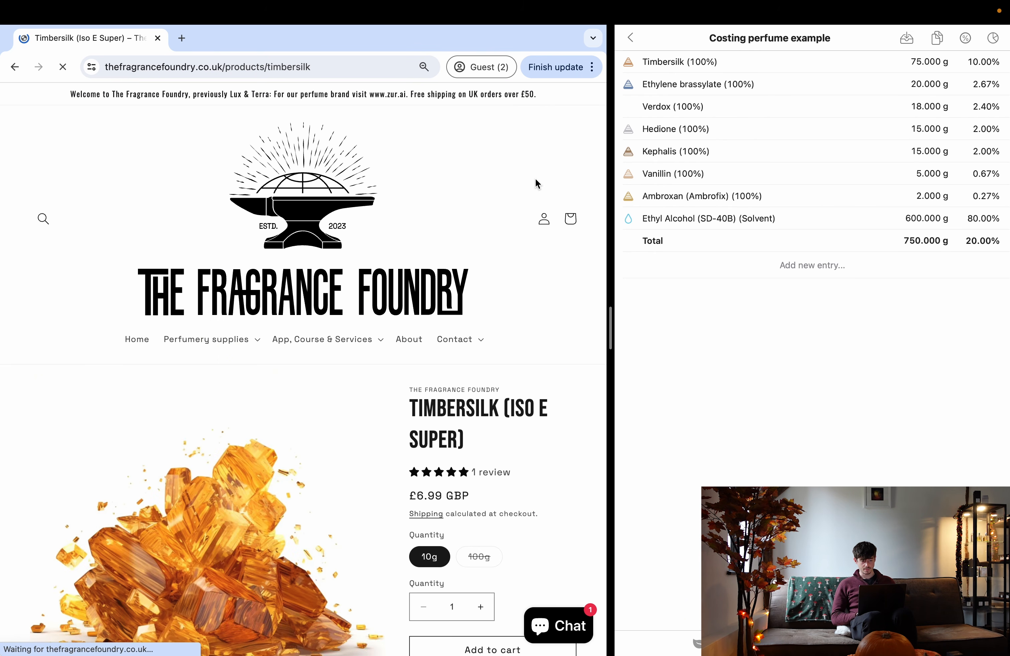
scroll(424, 371, down, 2)
scroll(401, 338, down, 2)
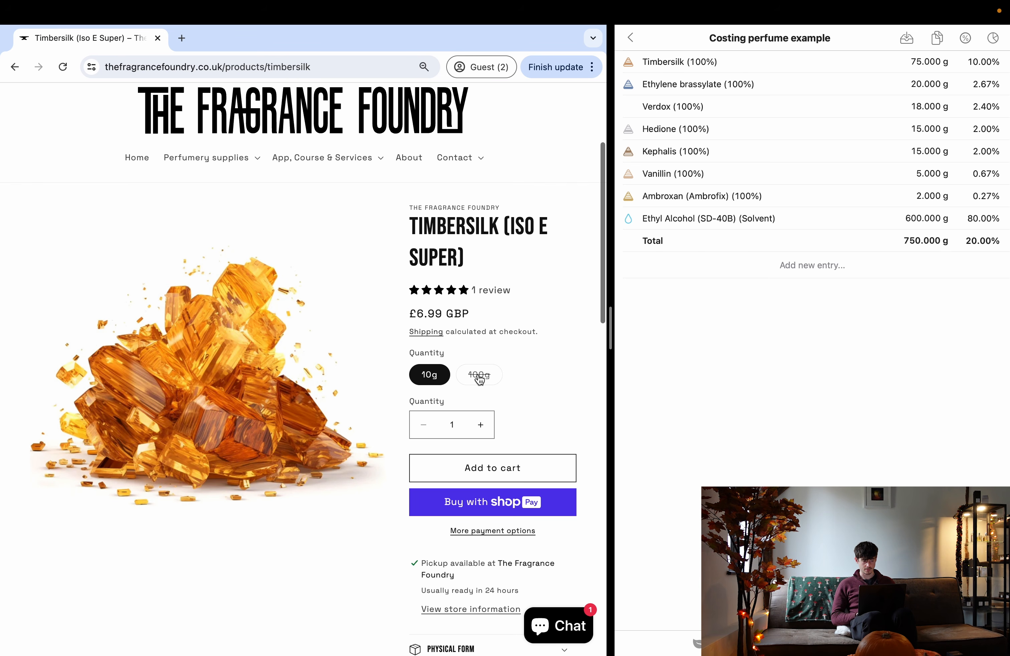
click(478, 375)
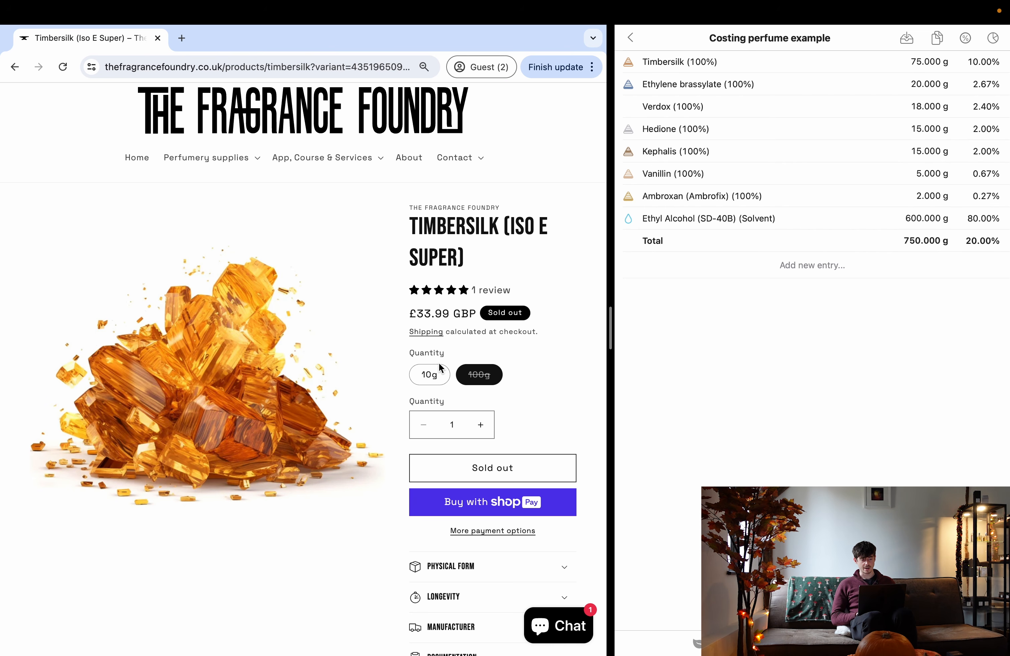
key(ctrl+Left)
click(294, 278)
key(BackSpace)
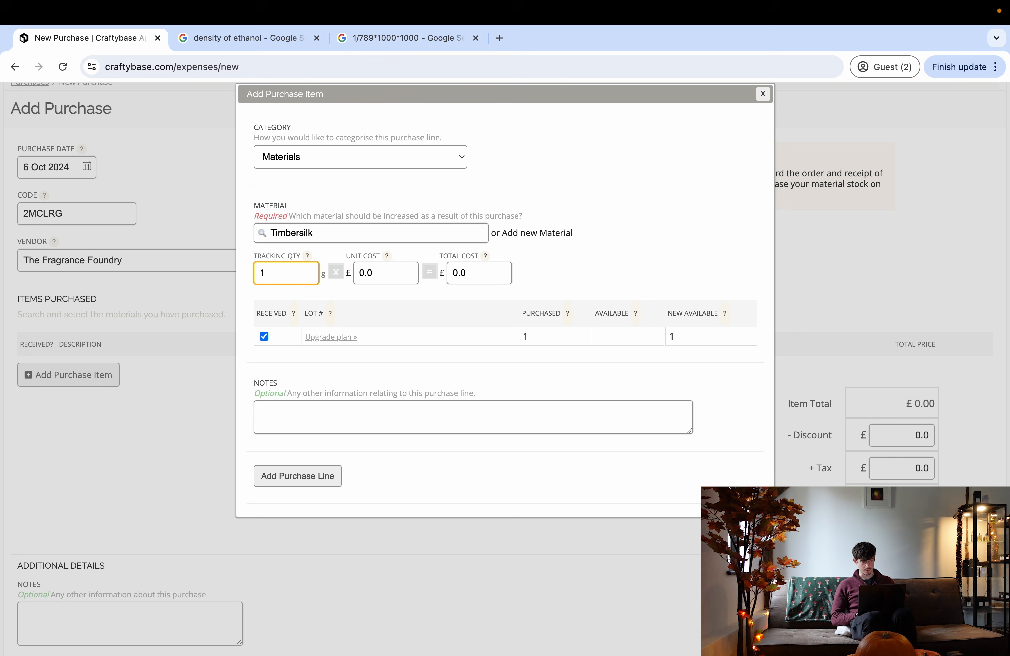
- Add the 100 g Timbersilk line at £33.99 and start another purchase item
click(479, 273)
text(33.99)
click(560, 278)
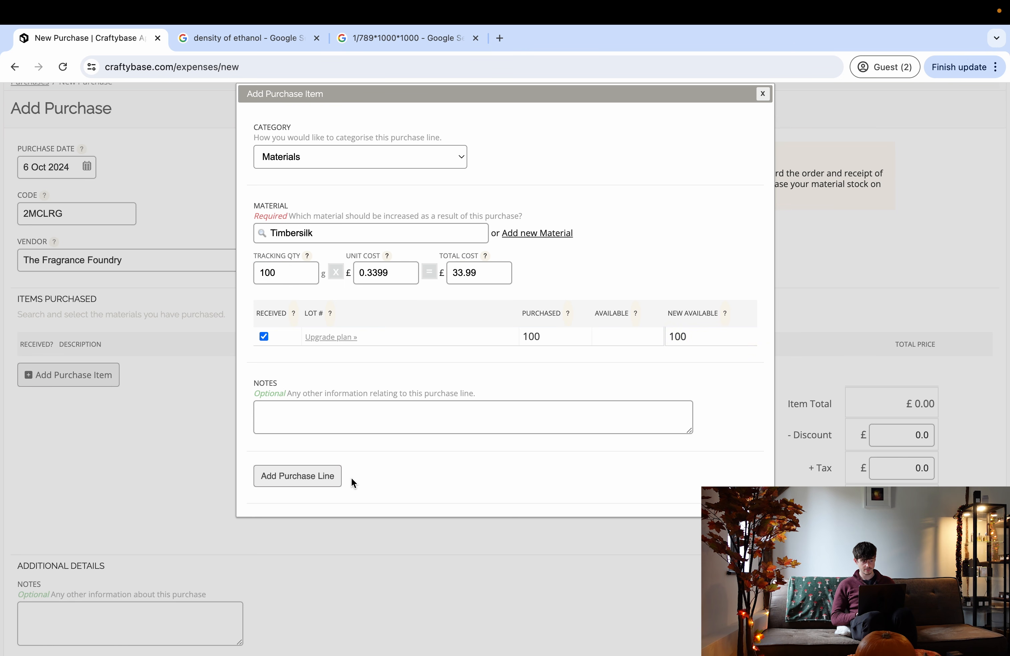
click(312, 477)
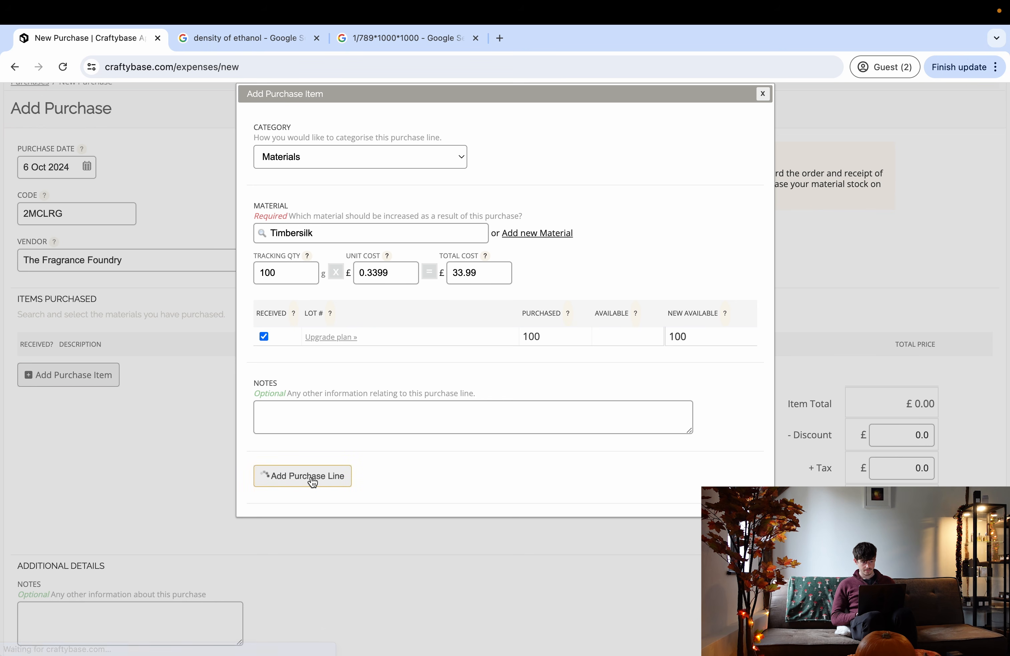
scroll(537, 395, down, 1)
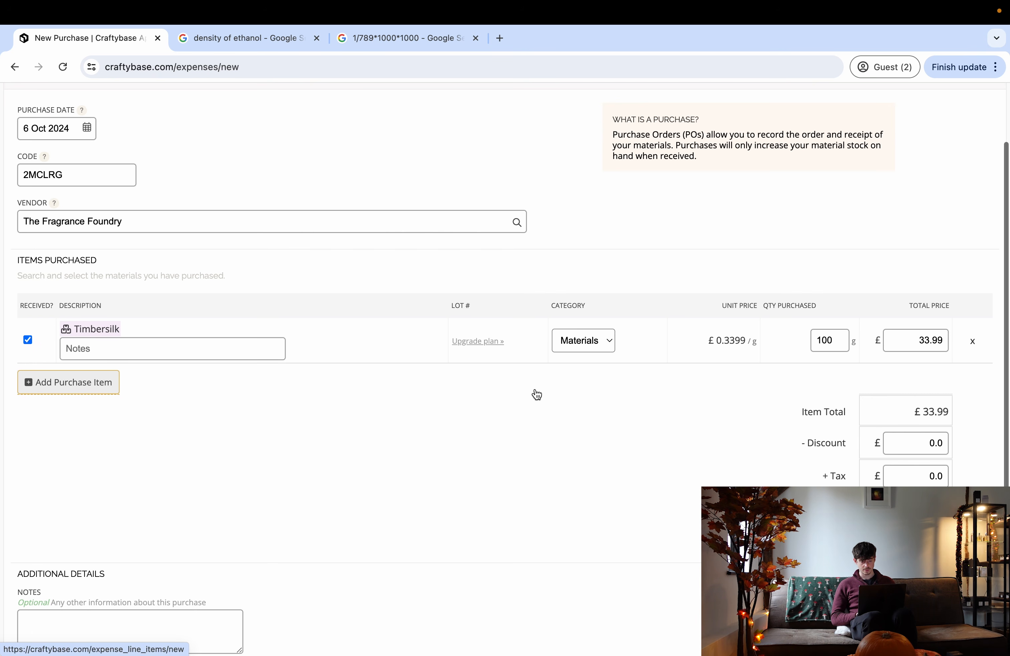
click(87, 383)
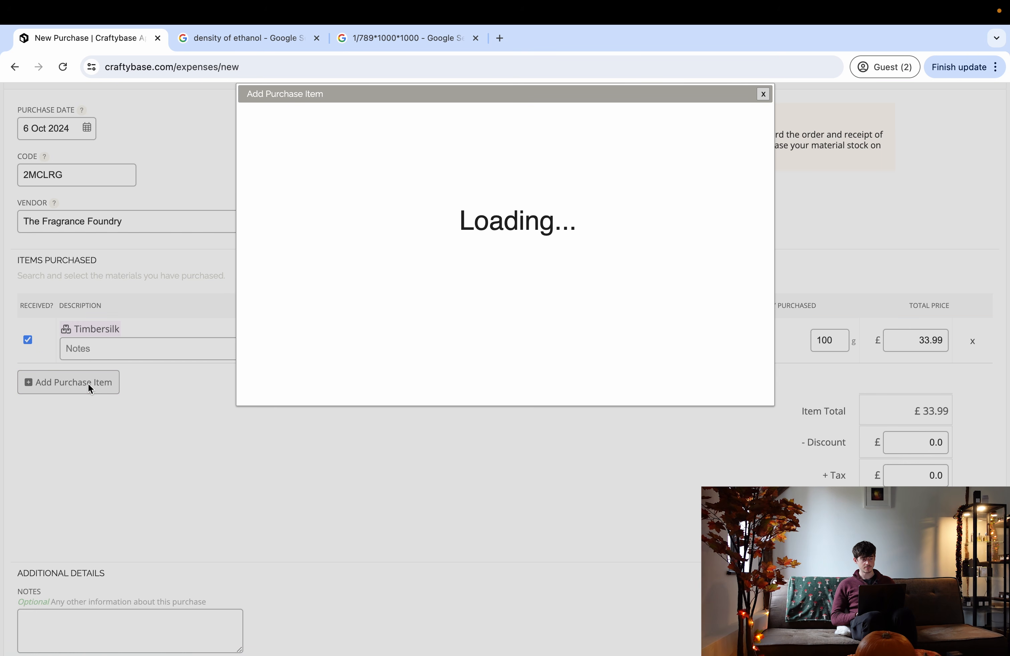
key(ctrl+Right)
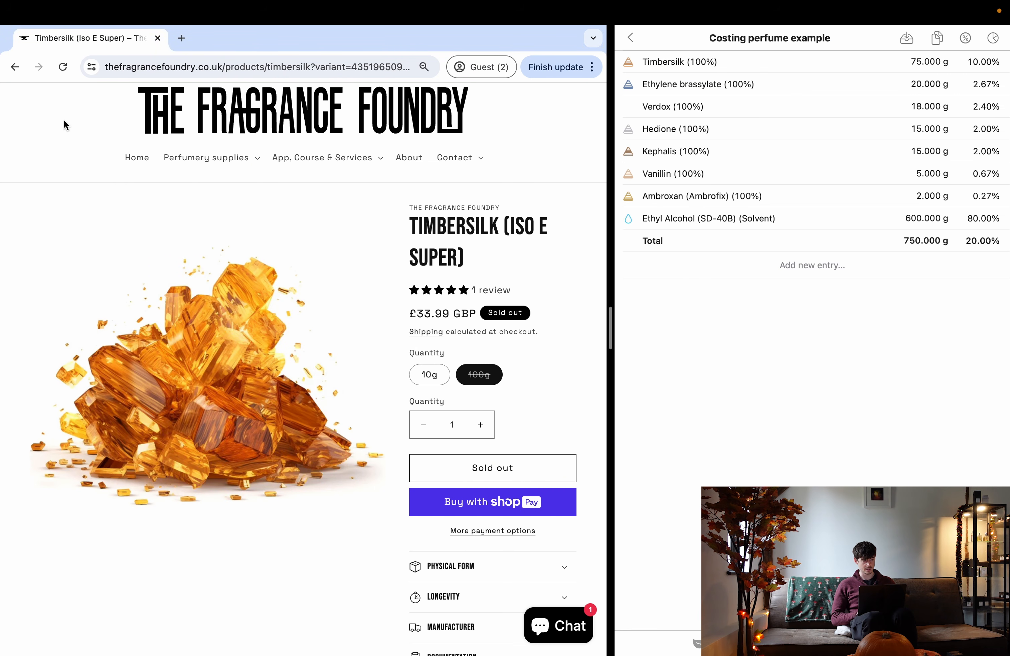
- Look up Ethylene brassylate's £11.99 price for 100g on the supplier site
click(15, 68)
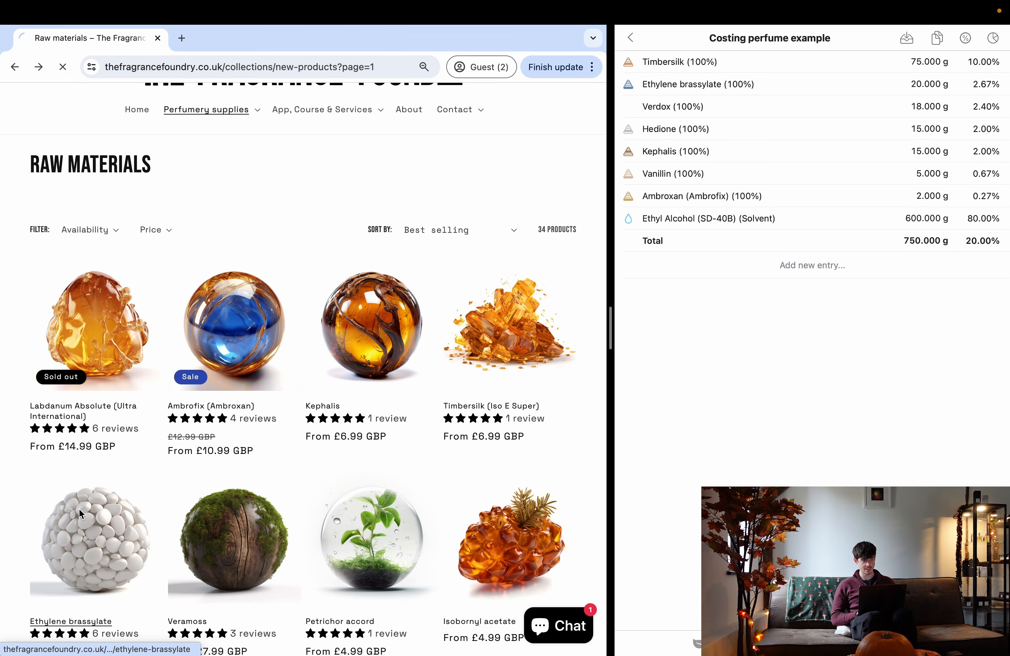
click(90, 542)
scroll(246, 426, down, 5)
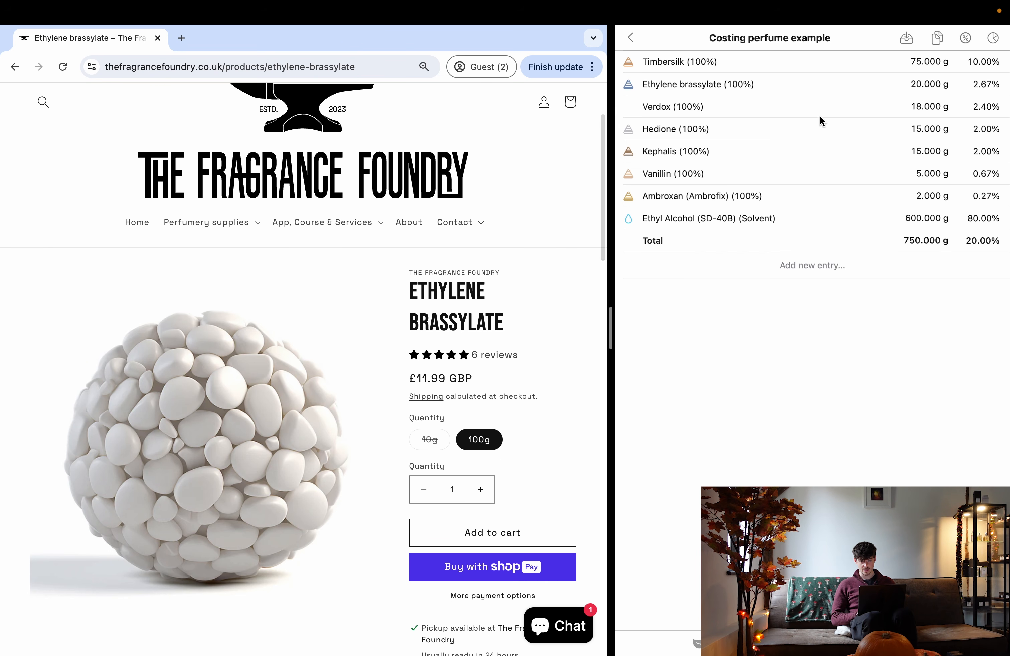
key(ctrl+Left)
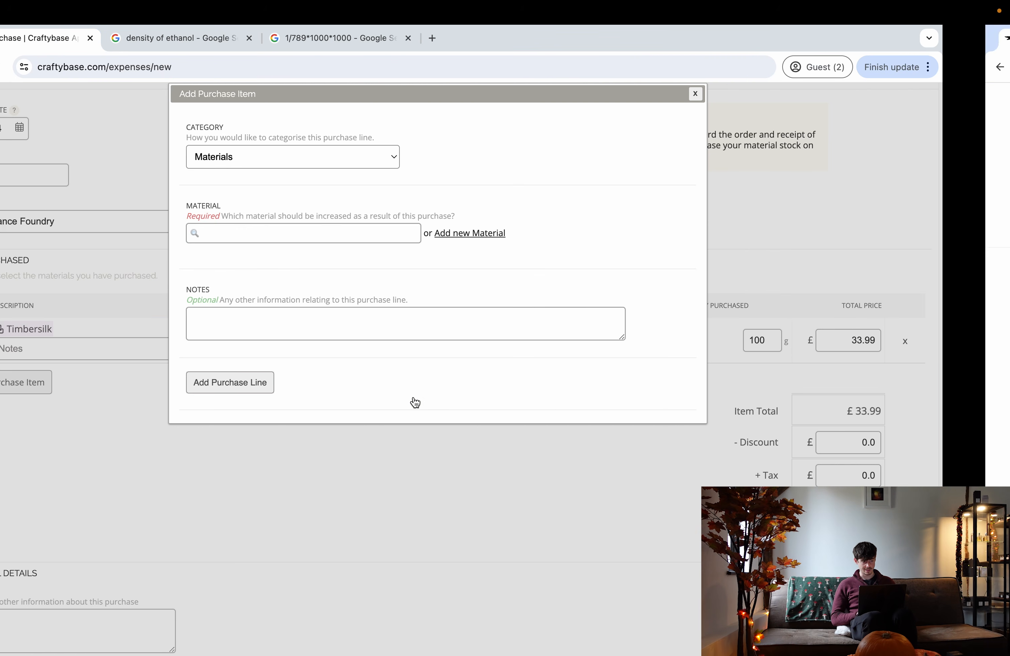
click(298, 230)
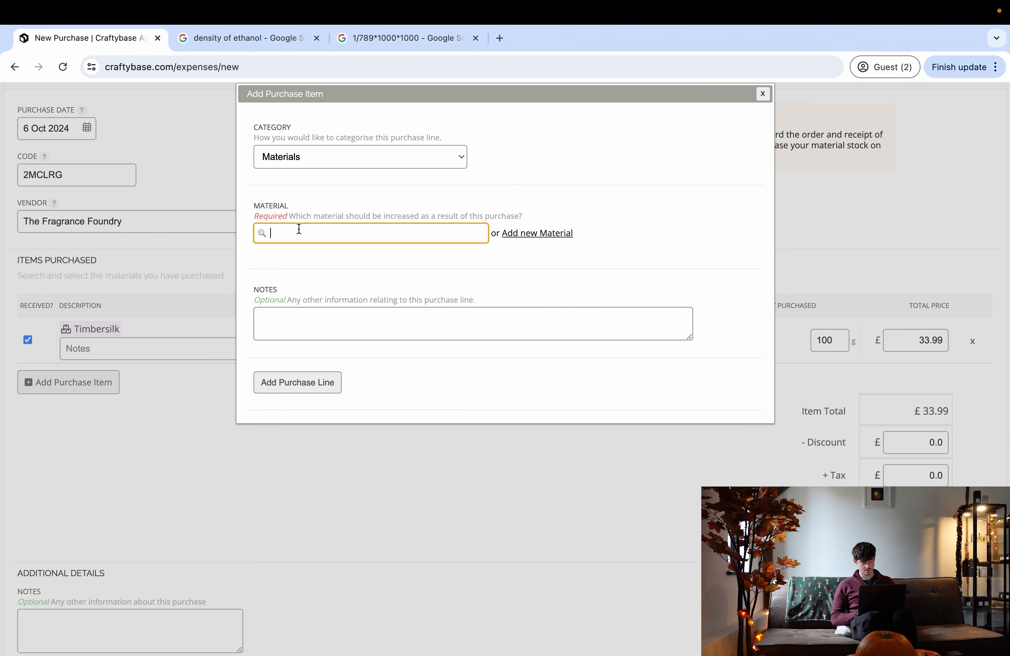
- Add a 100 g Ethylene brassylate line costing £11.99 to the purchase
text(ethylene)
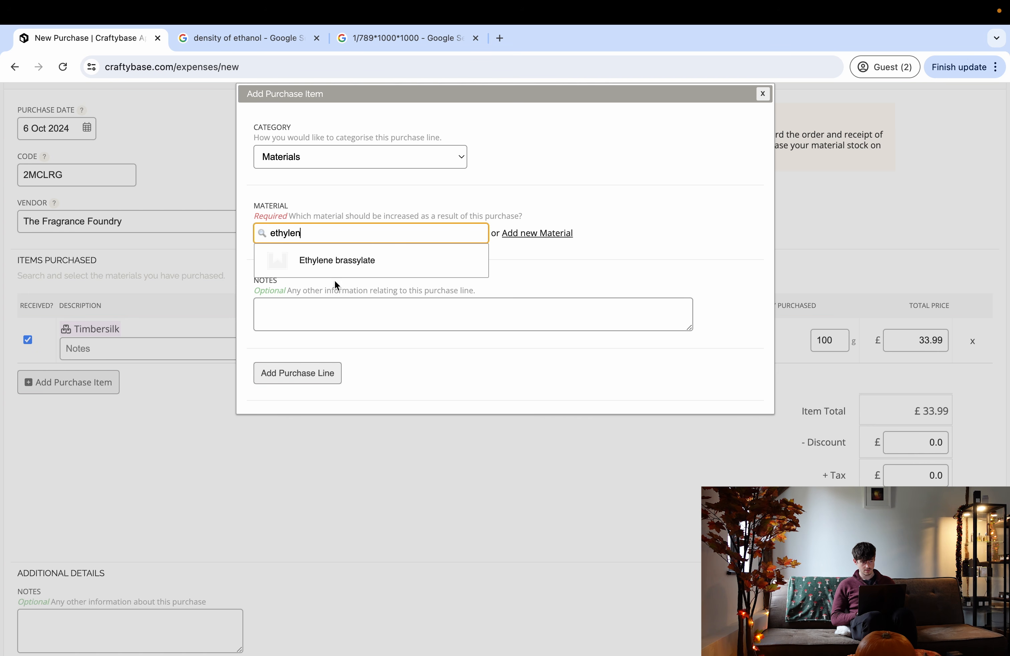
click(338, 262)
click(302, 276)
text(00)
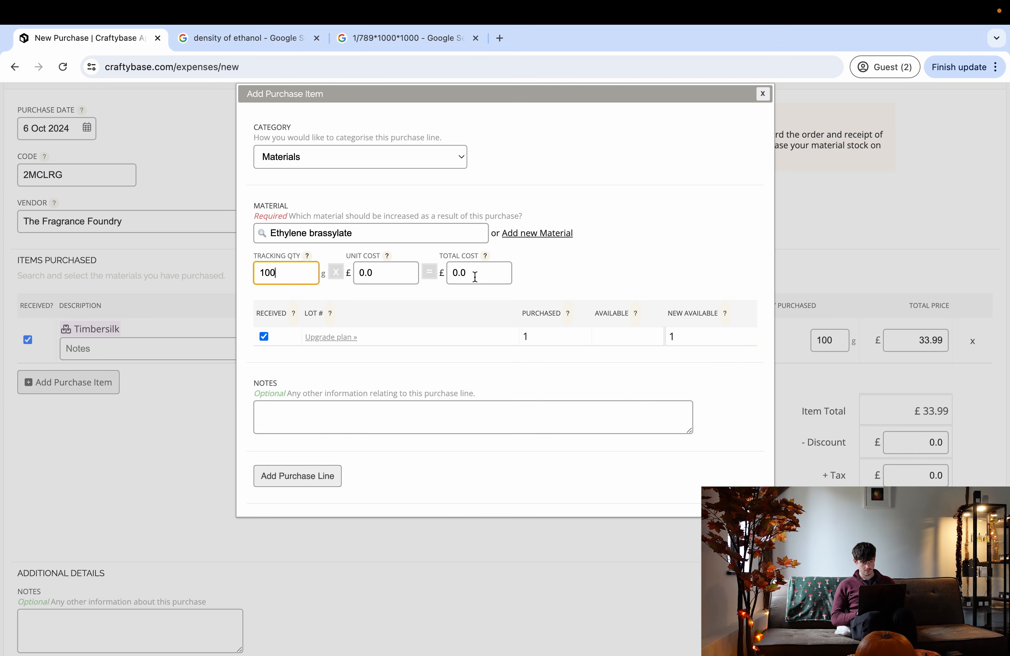
click(474, 277)
key(BackSpace)
text(11.99)
click(626, 277)
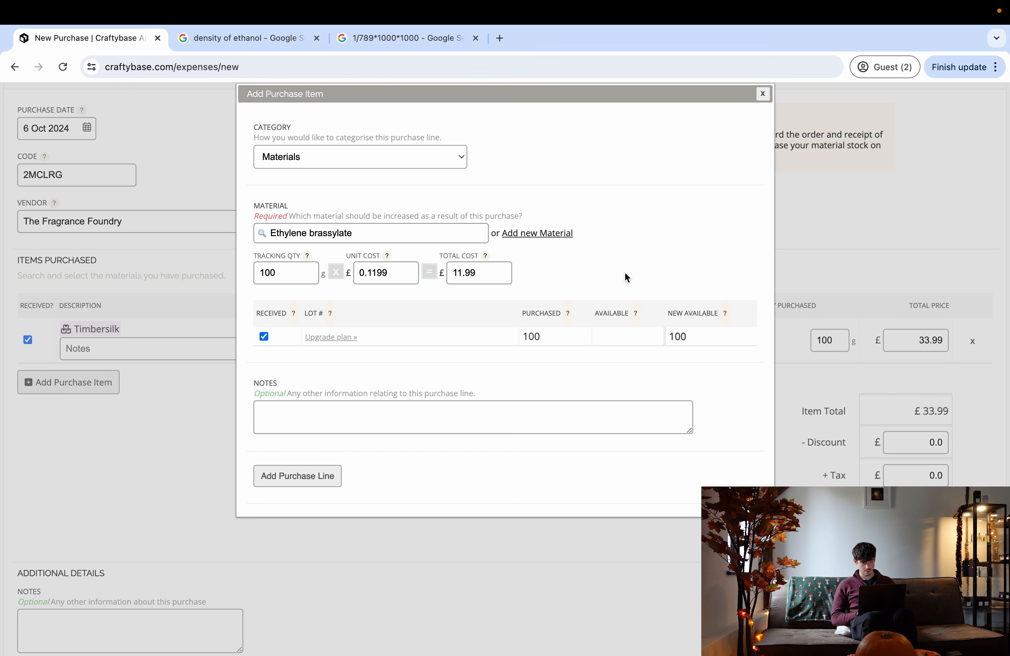
click(328, 478)
- Search the shop for Verdox and check its 100g price
key(ctrl+Right)
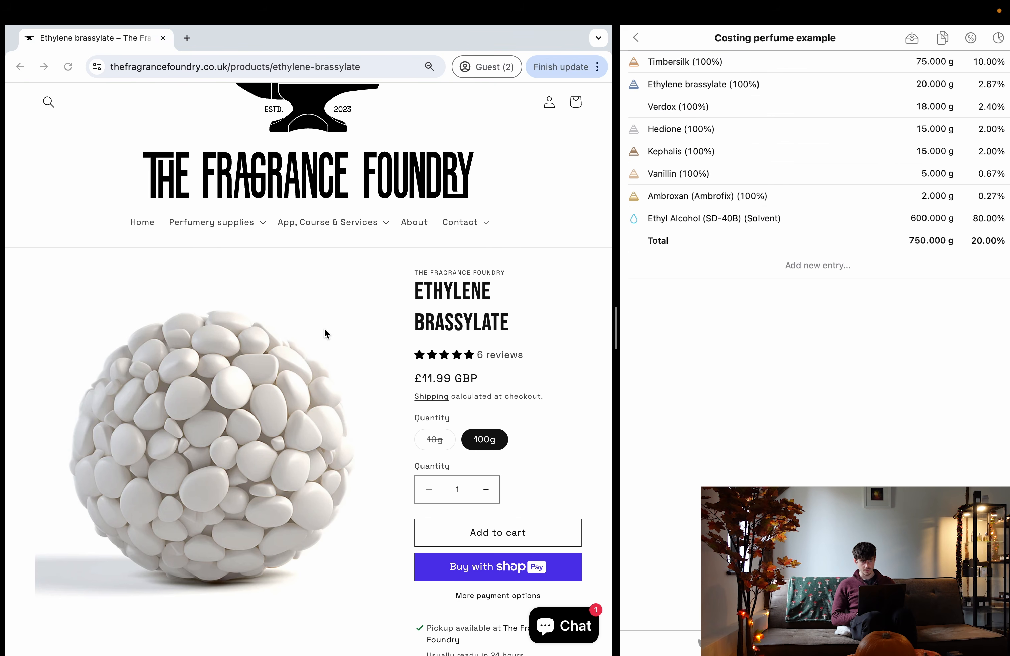
click(46, 104)
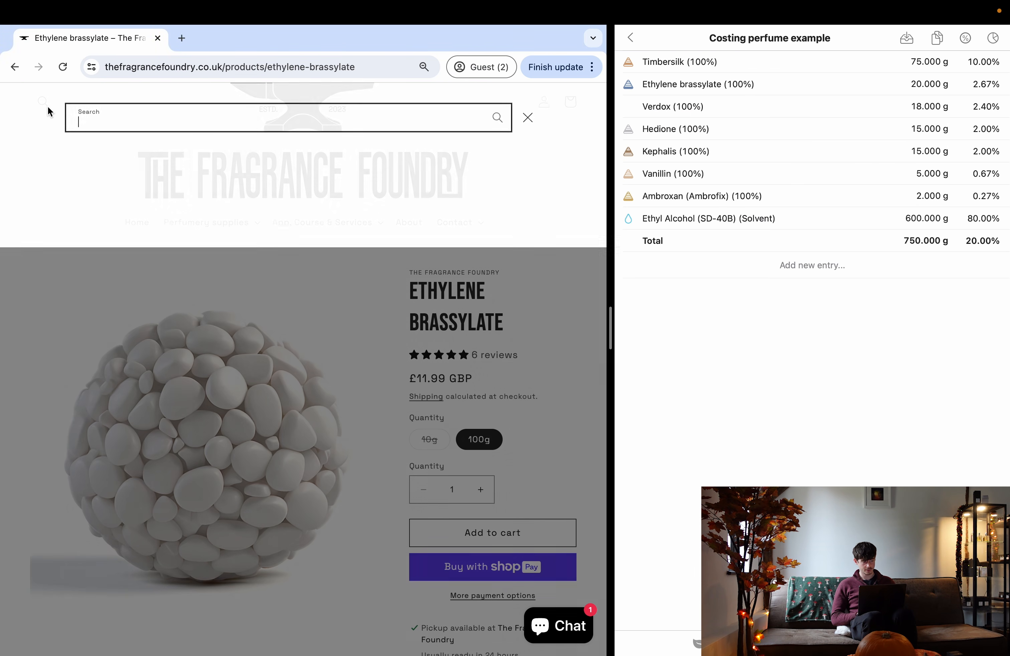
text(verdox)
key(Return)
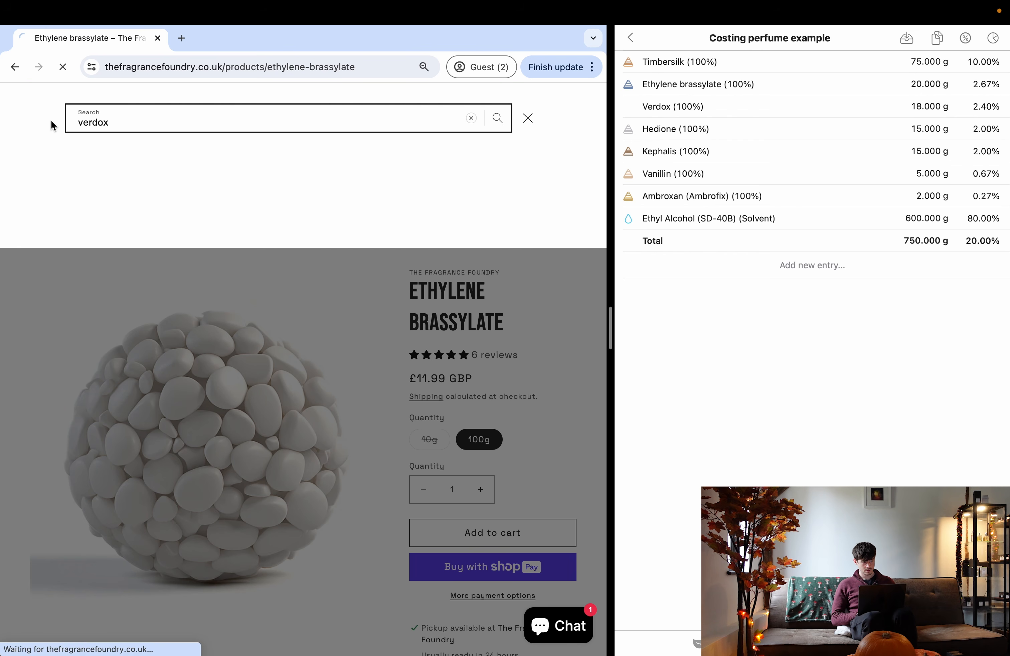
click(96, 590)
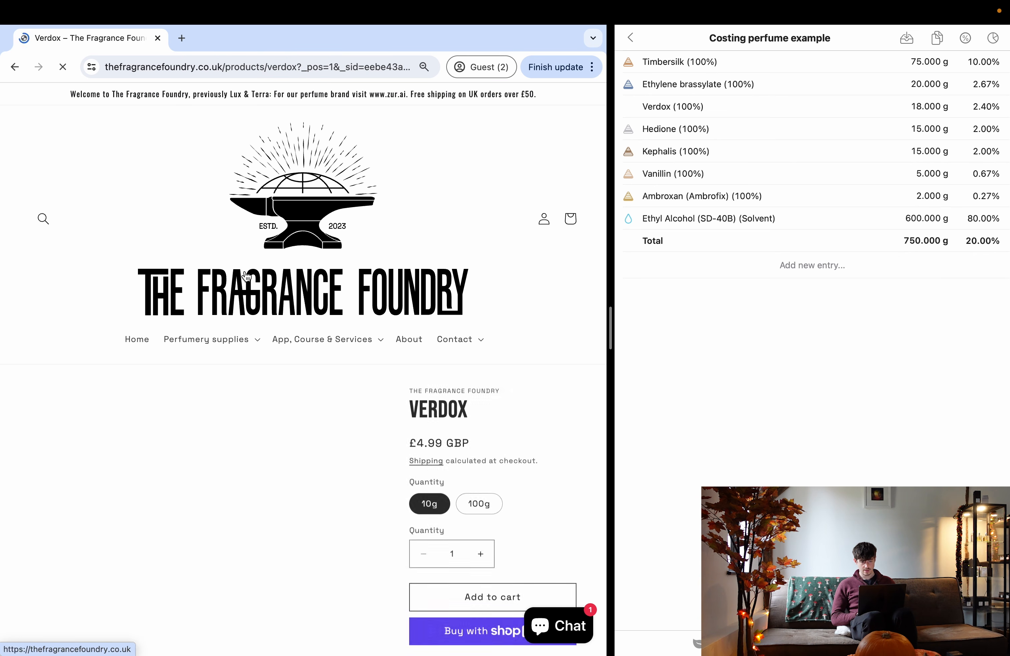
scroll(314, 299, down, 2)
click(477, 405)
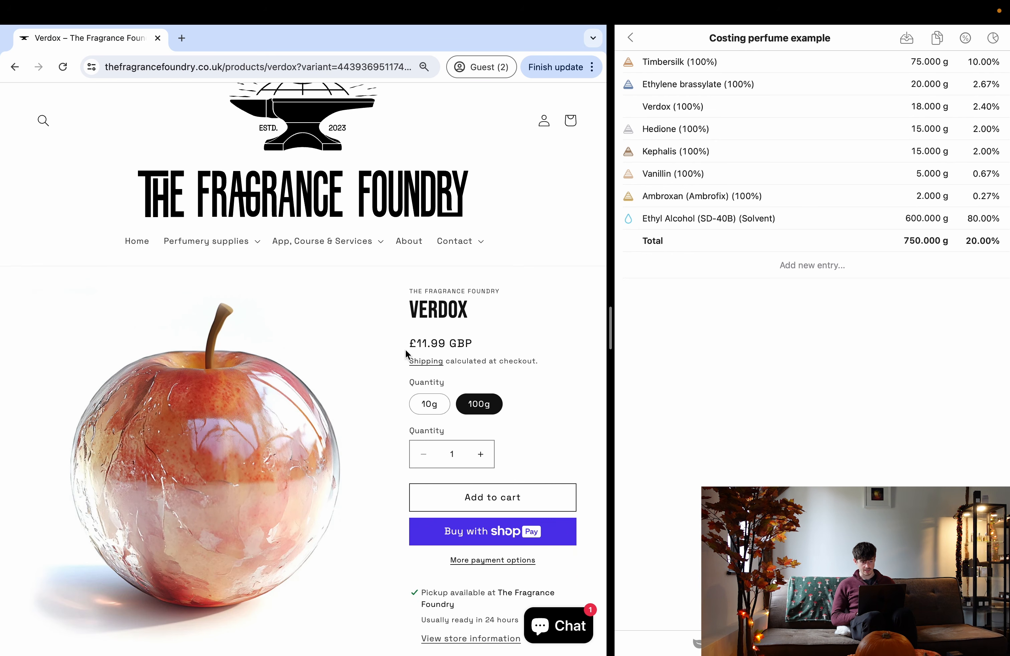
key(ctrl+Left)
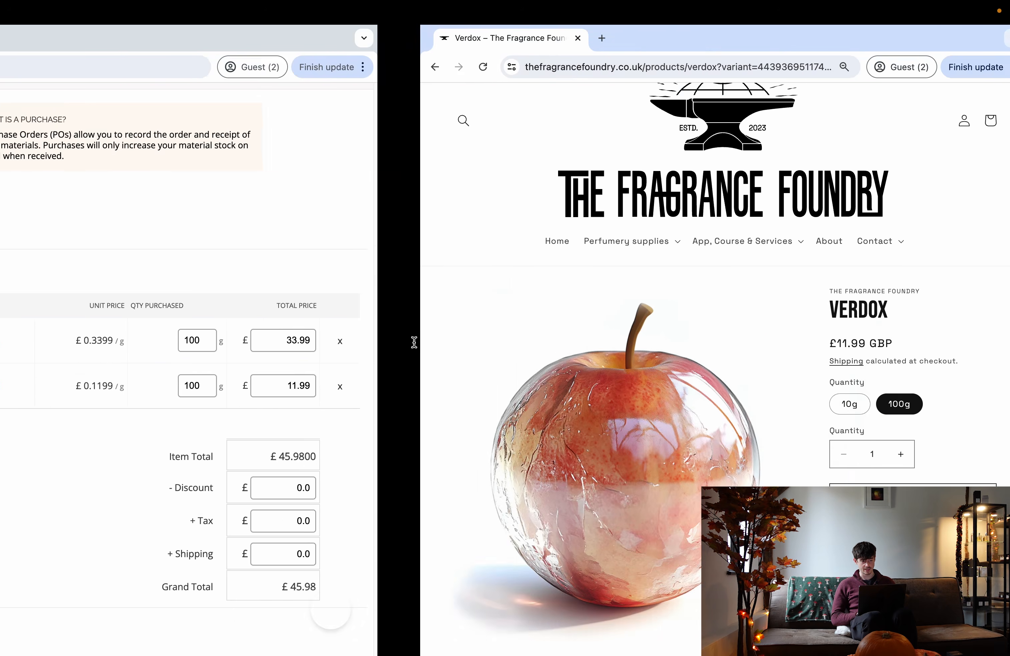
- Add a 100 g Verdox line costing £11.99 and start another purchase item
click(100, 427)
click(317, 235)
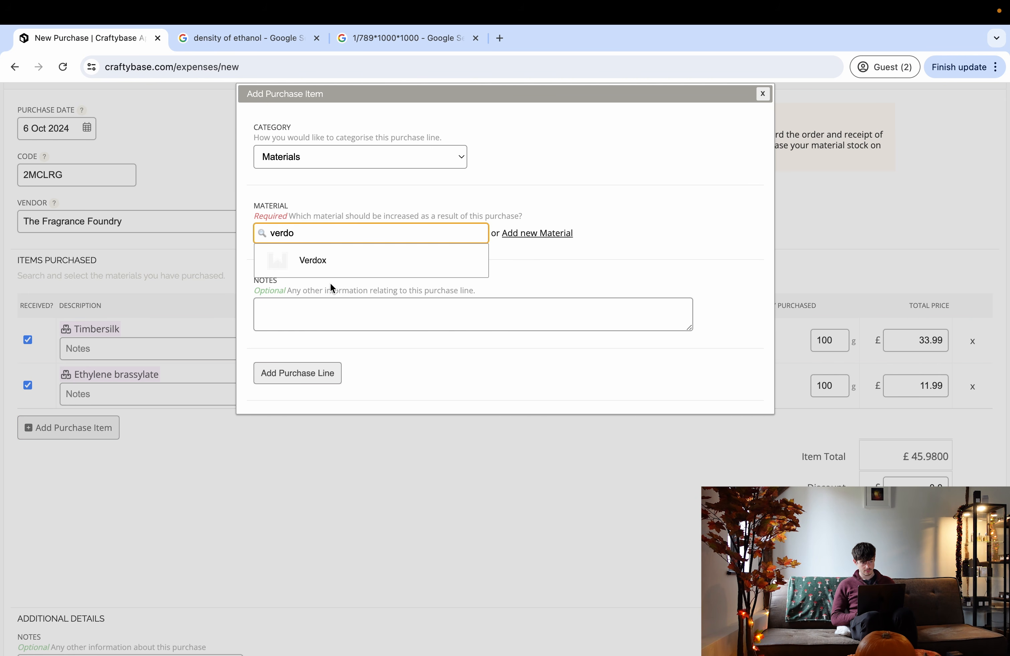
click(322, 264)
click(297, 273)
text(00)
click(494, 267)
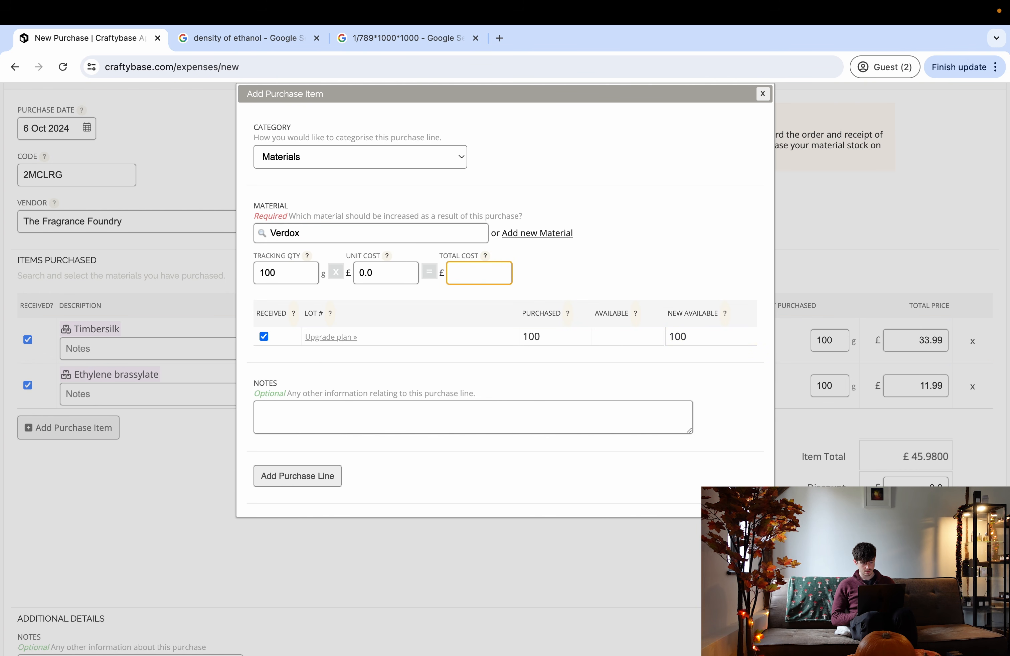
text(11.99)
click(330, 481)
scroll(128, 488, down, 3)
click(86, 360)
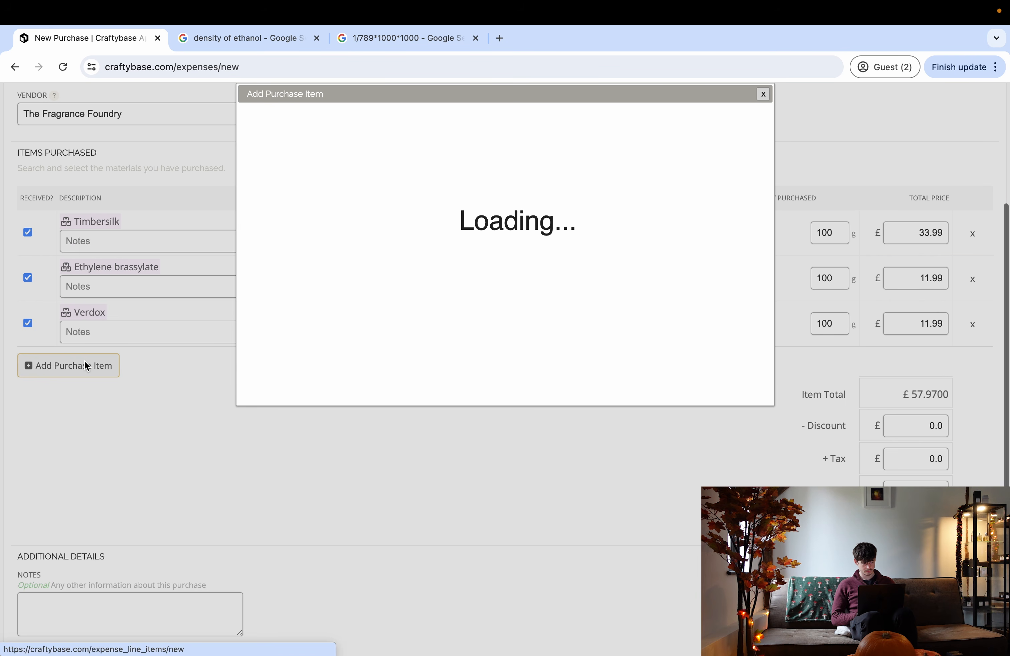
key(ctrl+Right)
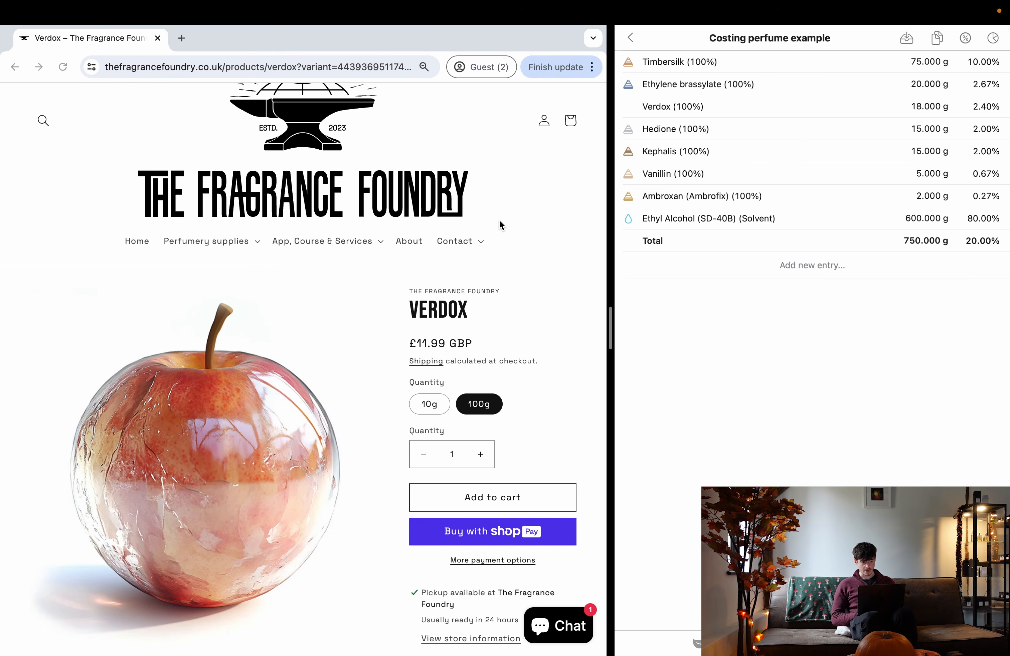
- Search the shop for Hedione and check its 100g price of £17.99
click(43, 126)
text(he)
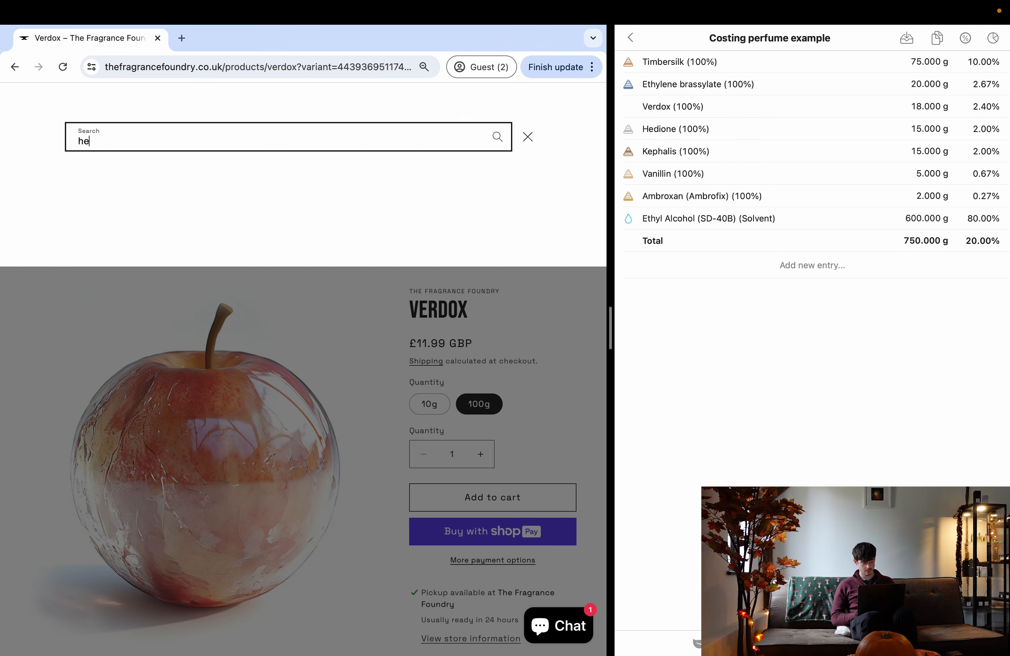
text(dion)
click(251, 200)
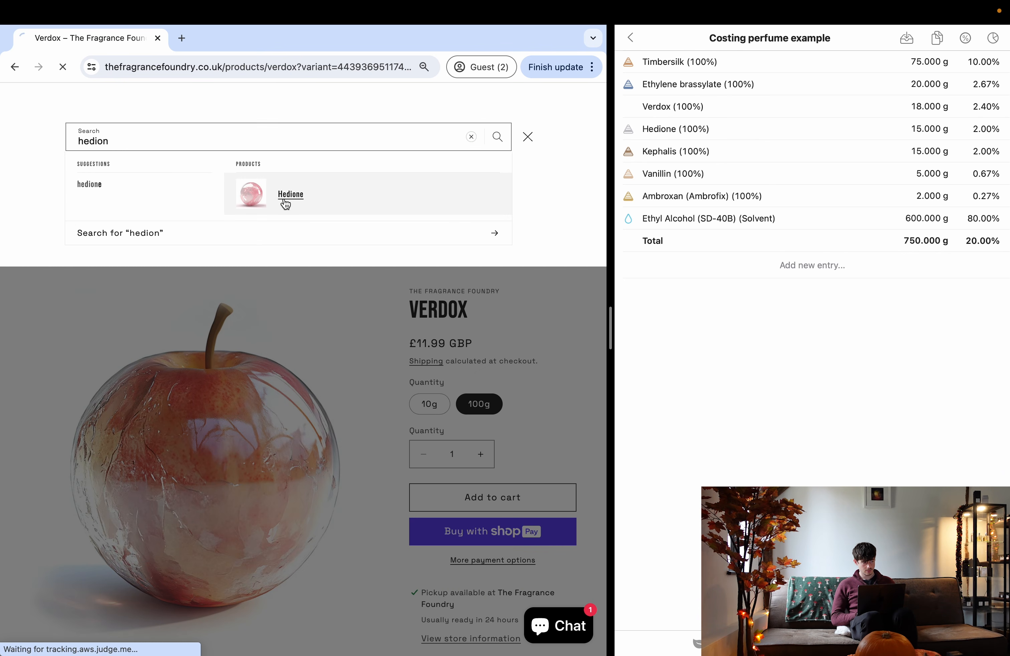
scroll(237, 401, down, 3)
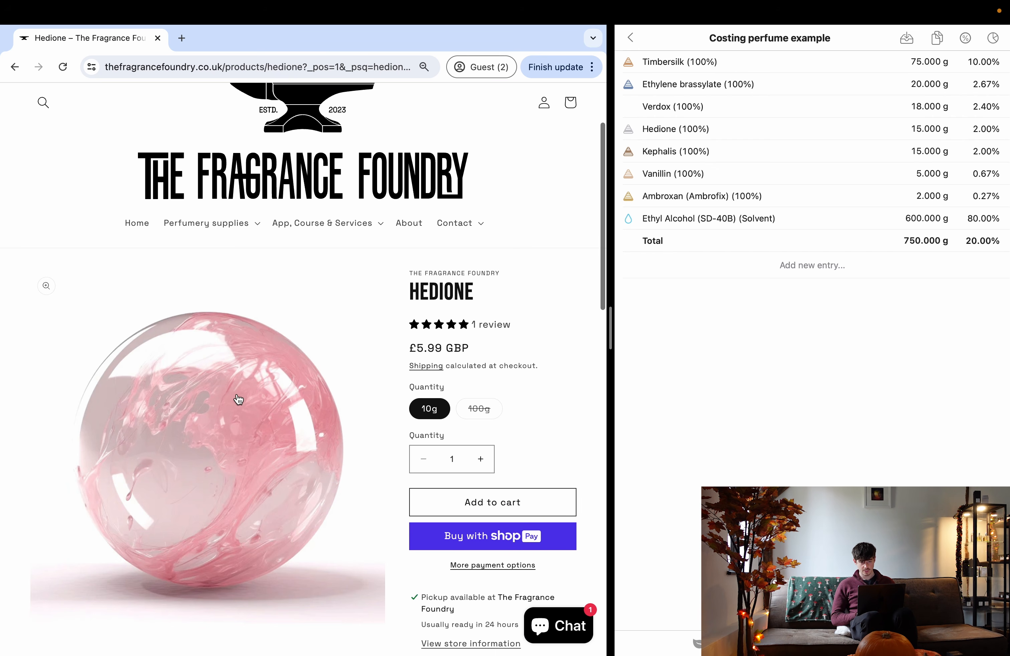
click(477, 408)
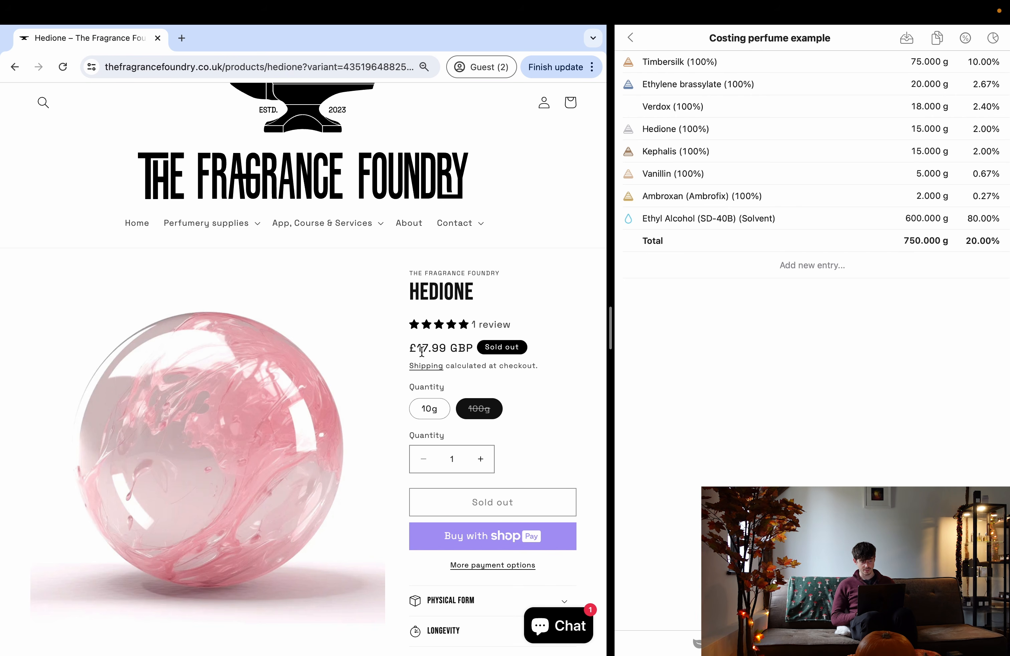
key(ctrl+Left)
- Add a 100 g Hedione line costing £17.99 to the purchase
click(310, 230)
text(hedion)
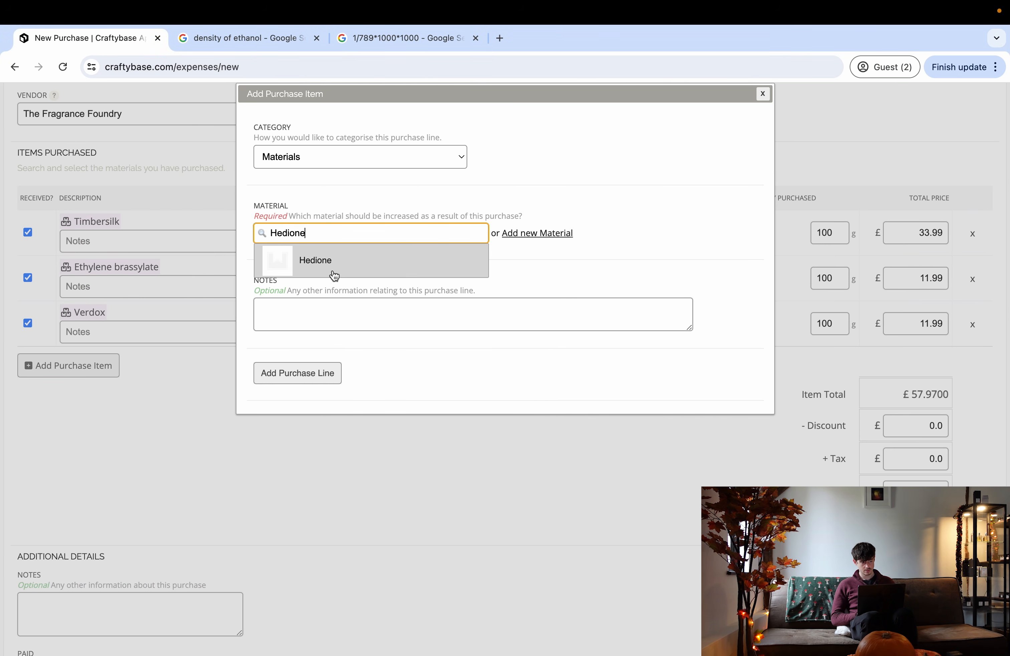
click(332, 275)
click(470, 276)
click(264, 272)
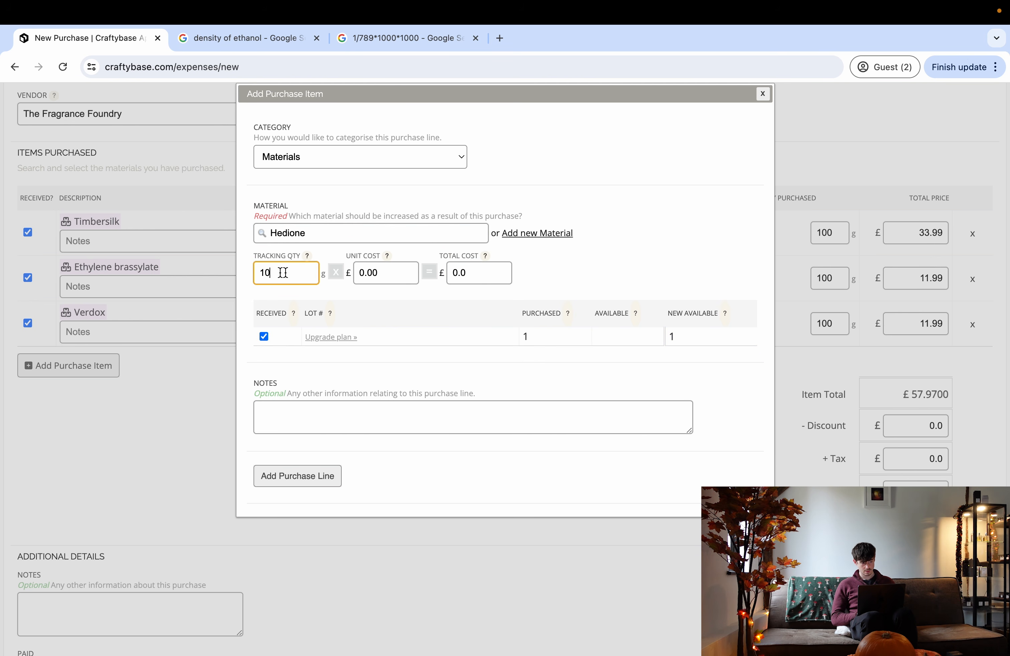
click(485, 276)
text(17.99)
click(330, 475)
- Open Kephalis on the shop and check its 100g price of £28.99
key(ctrl+Right)
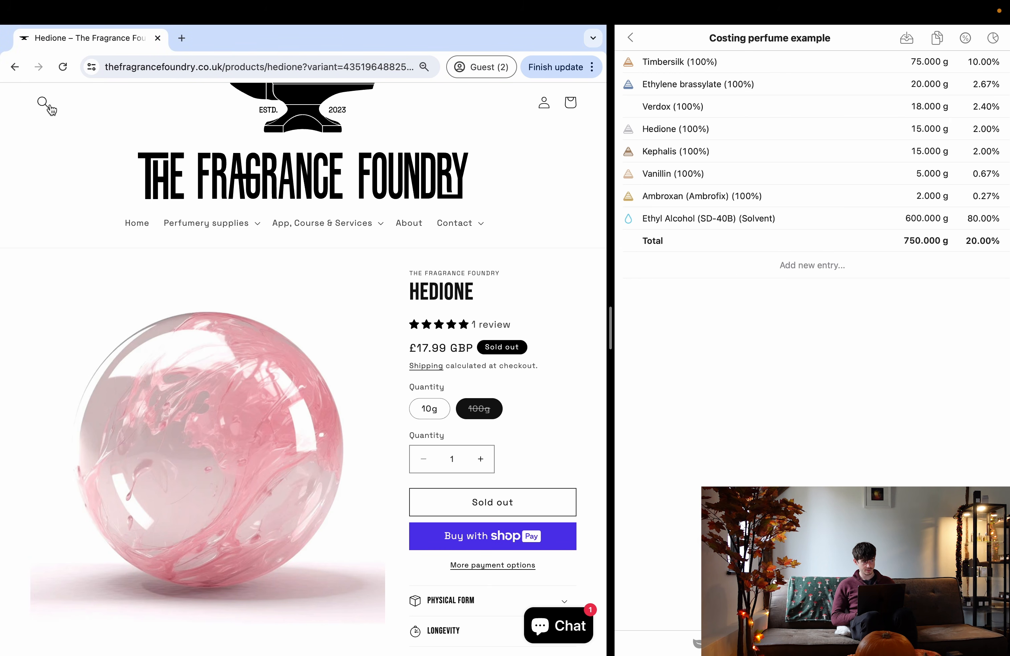
click(44, 104)
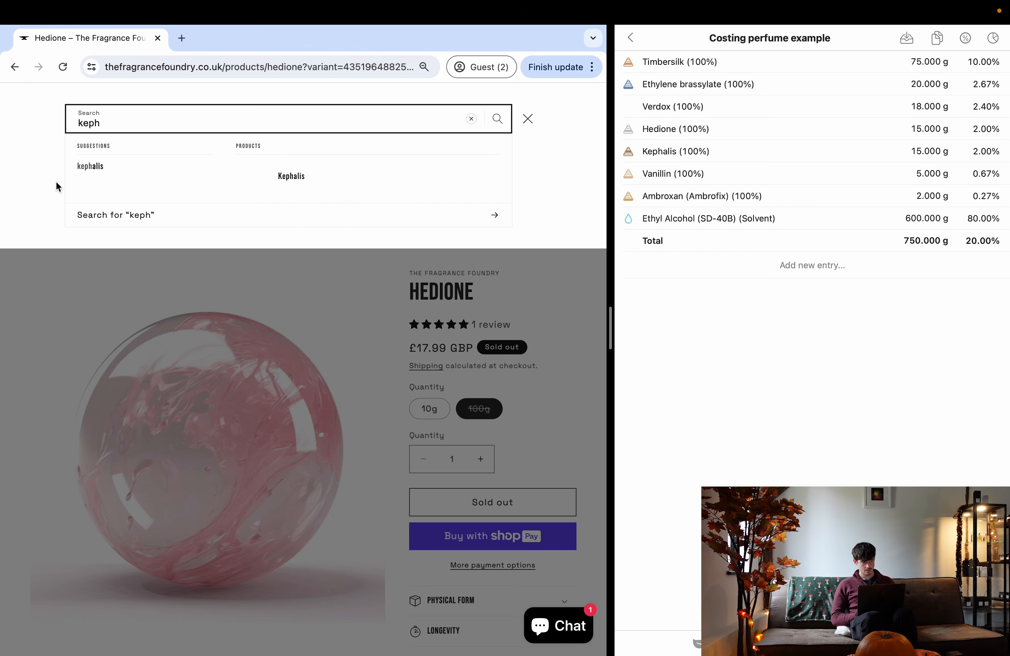
click(321, 181)
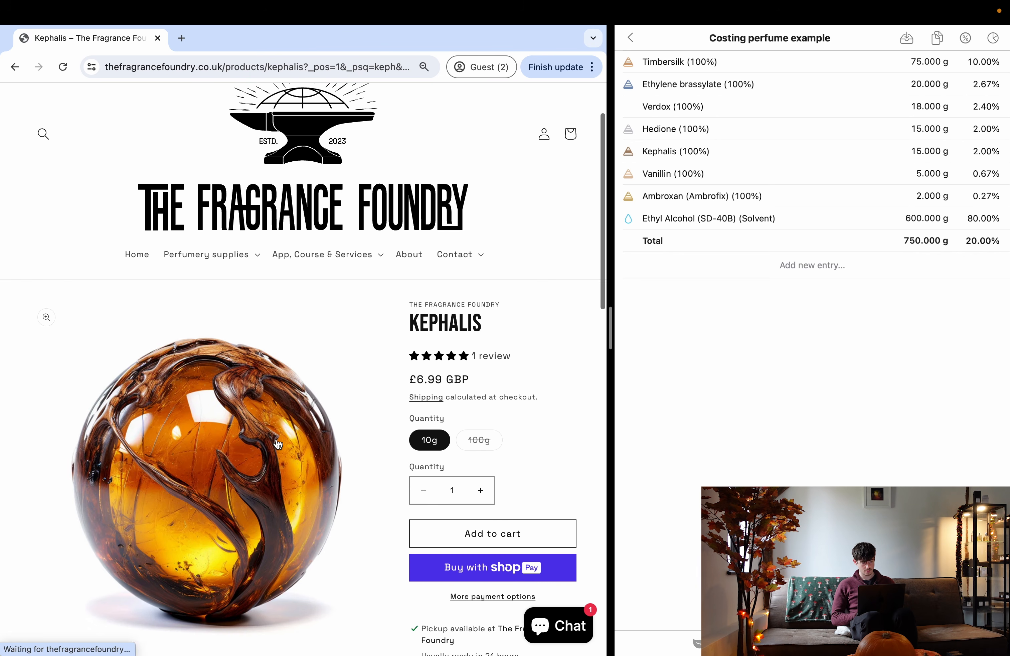
scroll(339, 446, down, 4)
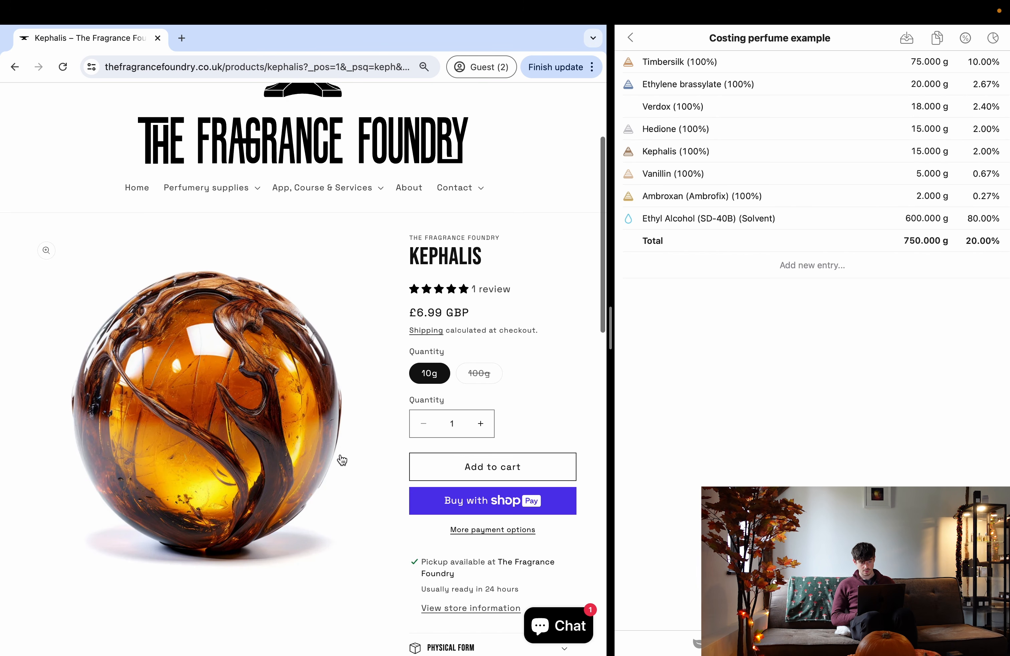
click(479, 373)
key(ctrl+Left)
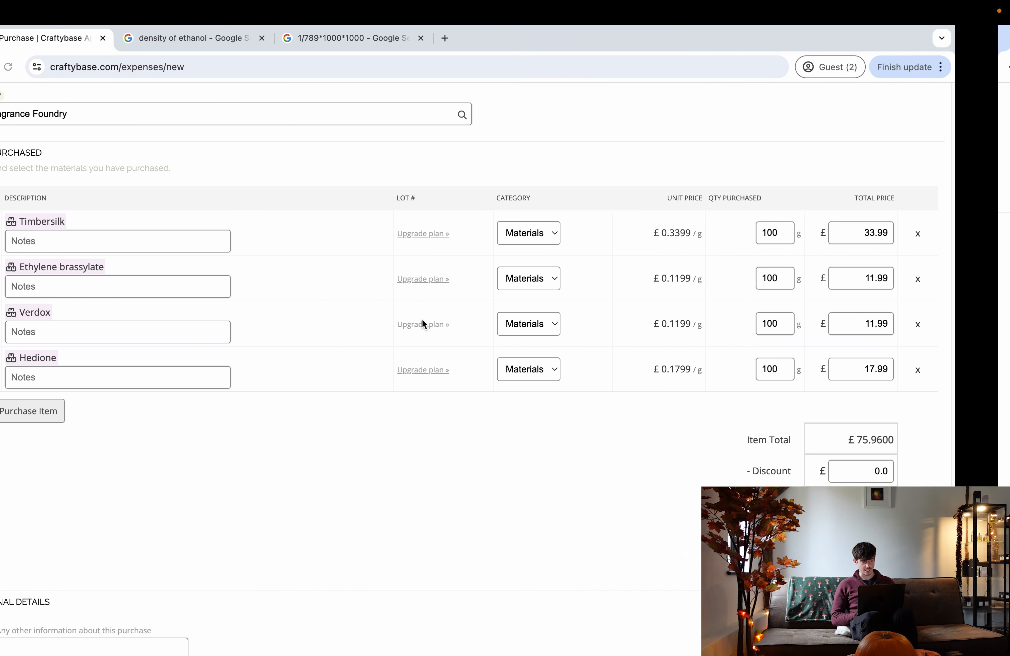
- Add a 100 g Kephalis line costing £28.99 to the purchase
click(94, 410)
click(318, 233)
text(kephalis)
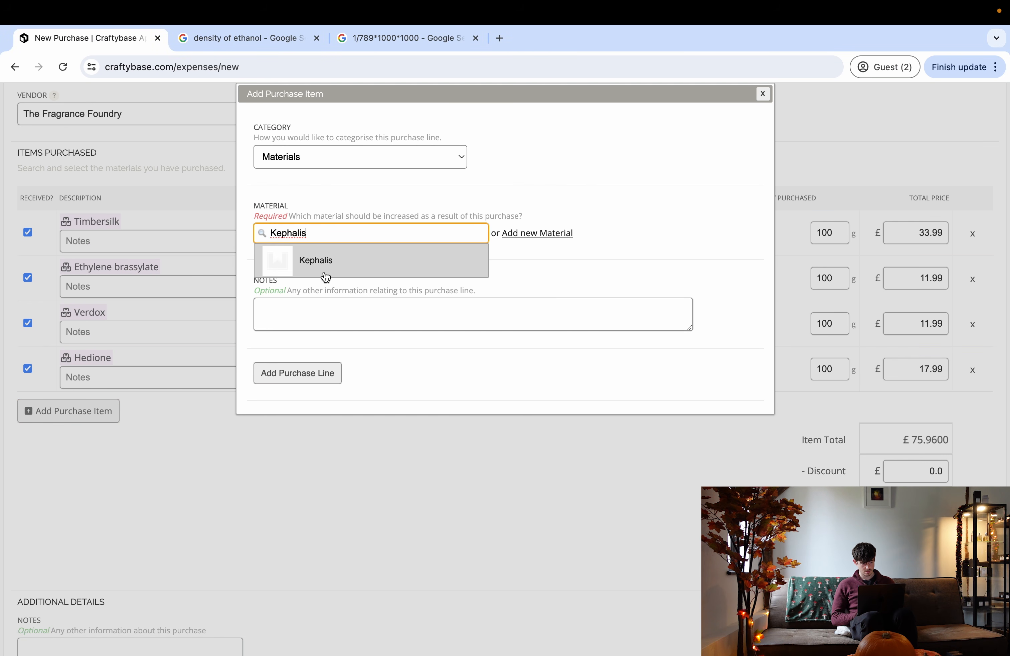
click(324, 272)
click(309, 278)
text(100)
click(497, 268)
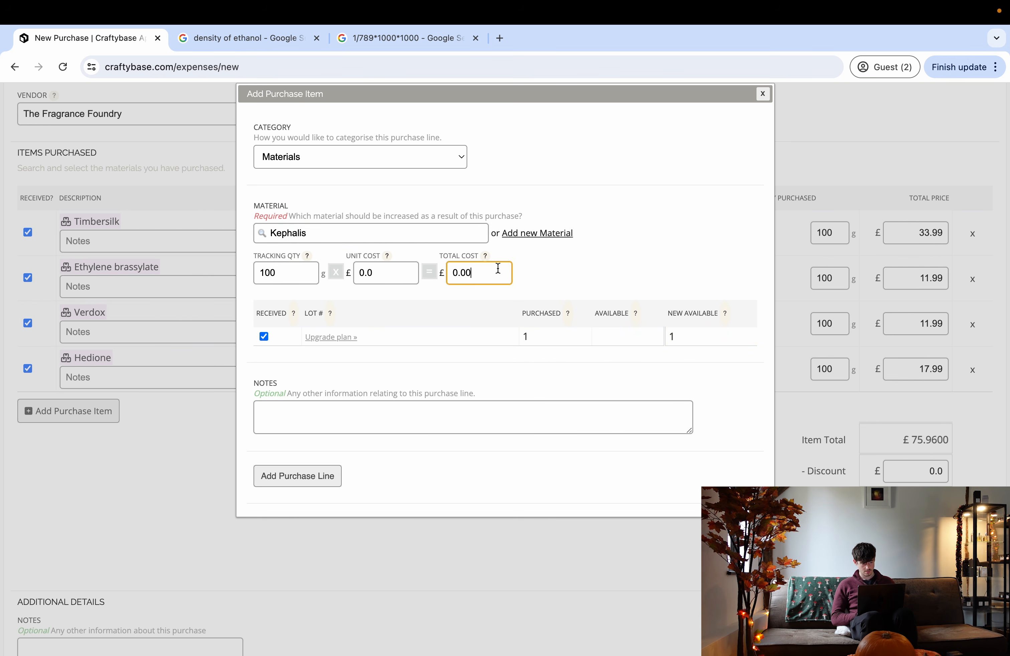
key(BackSpace)
key(BackSpace)
click(314, 476)
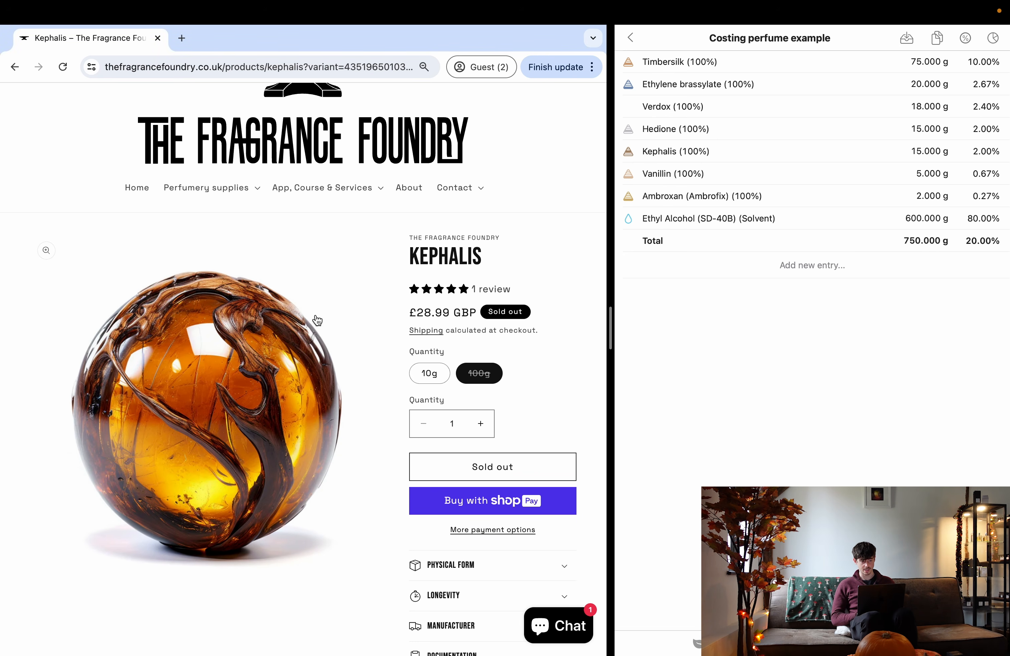
scroll(173, 285, up, 1)
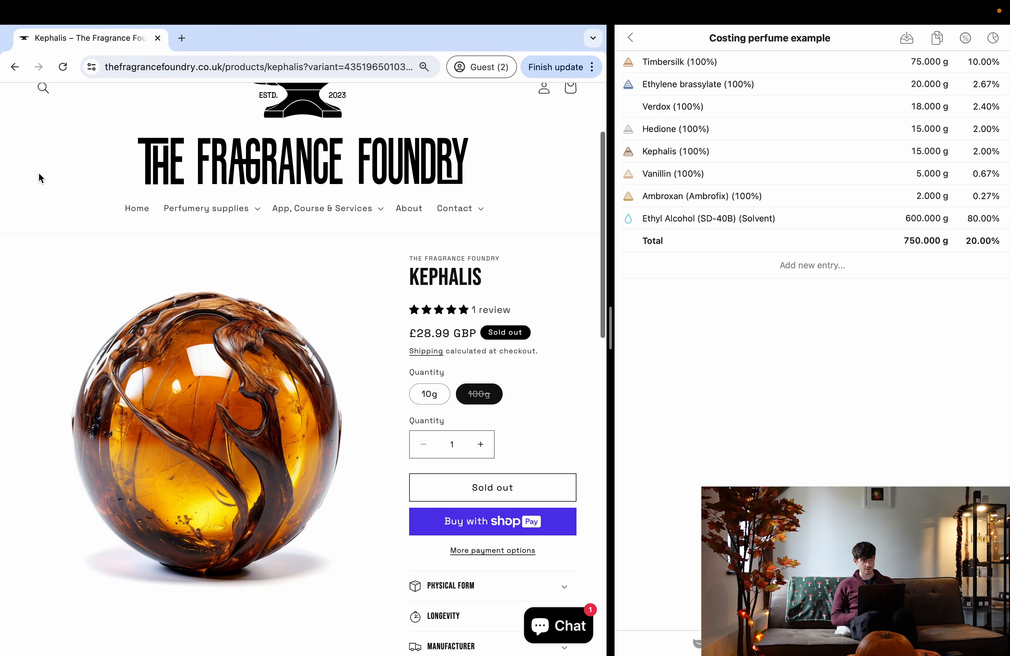
click(45, 90)
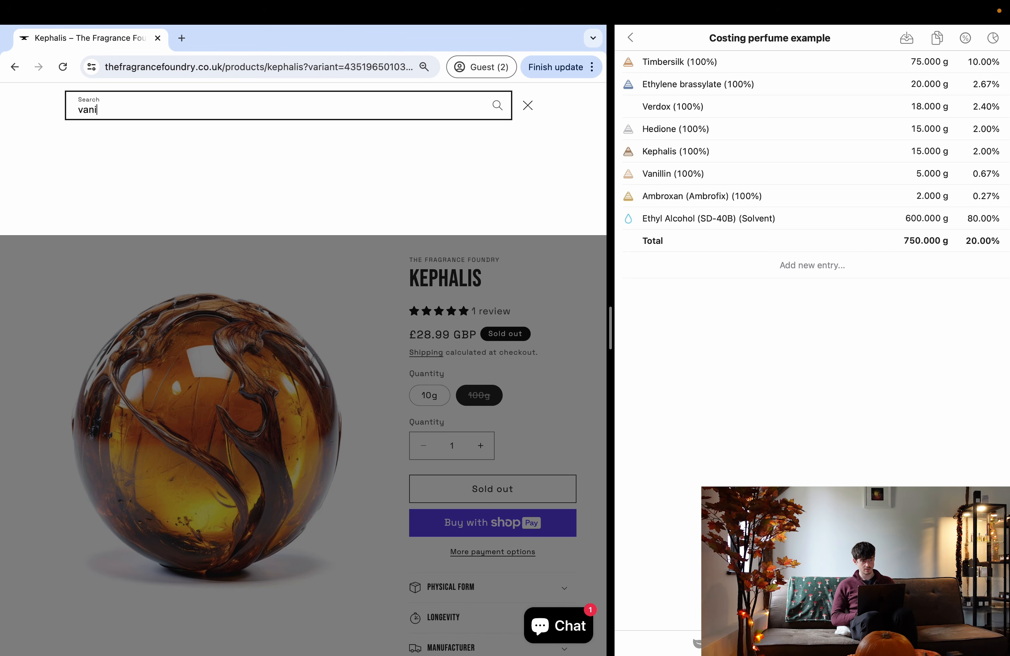
- Check Vanillin on the shop and add a 10 g Vanillin line at £5.99
click(284, 164)
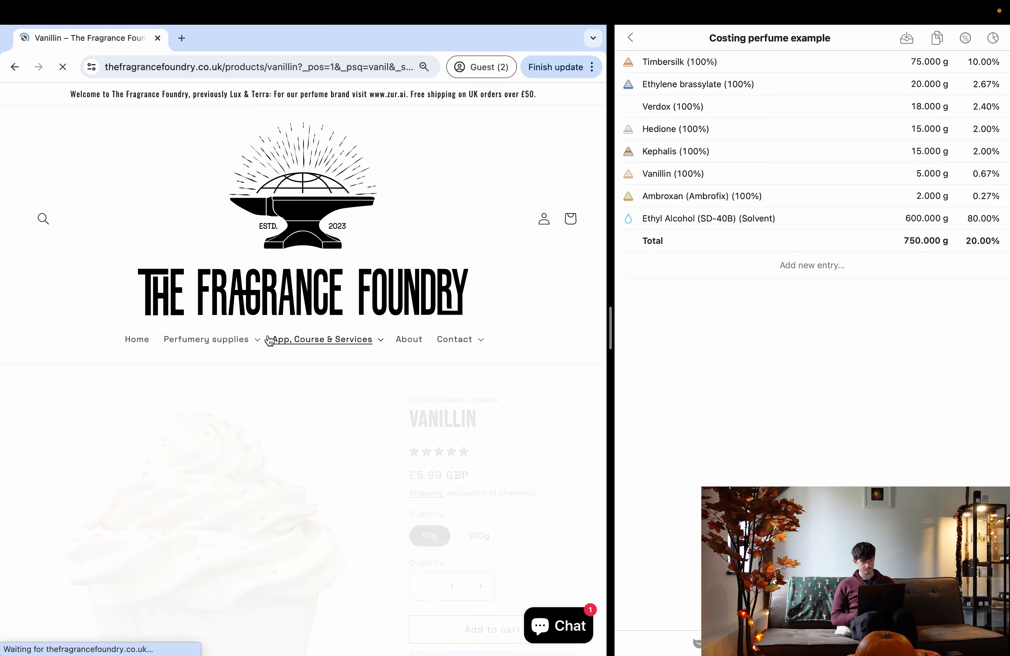
scroll(426, 441, down, 4)
key(ctrl+Left)
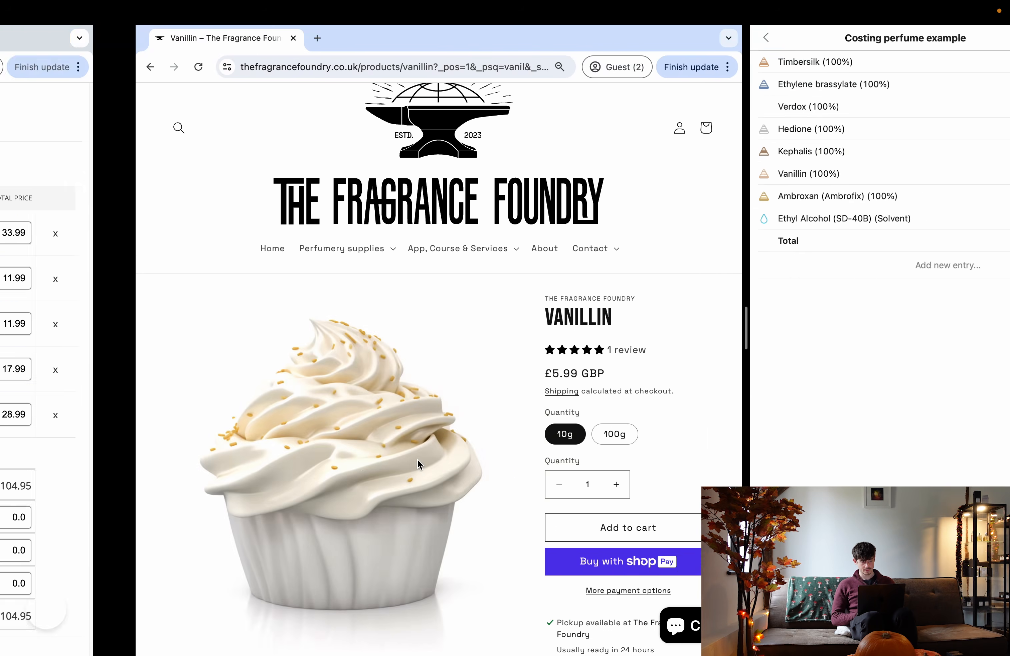
click(108, 458)
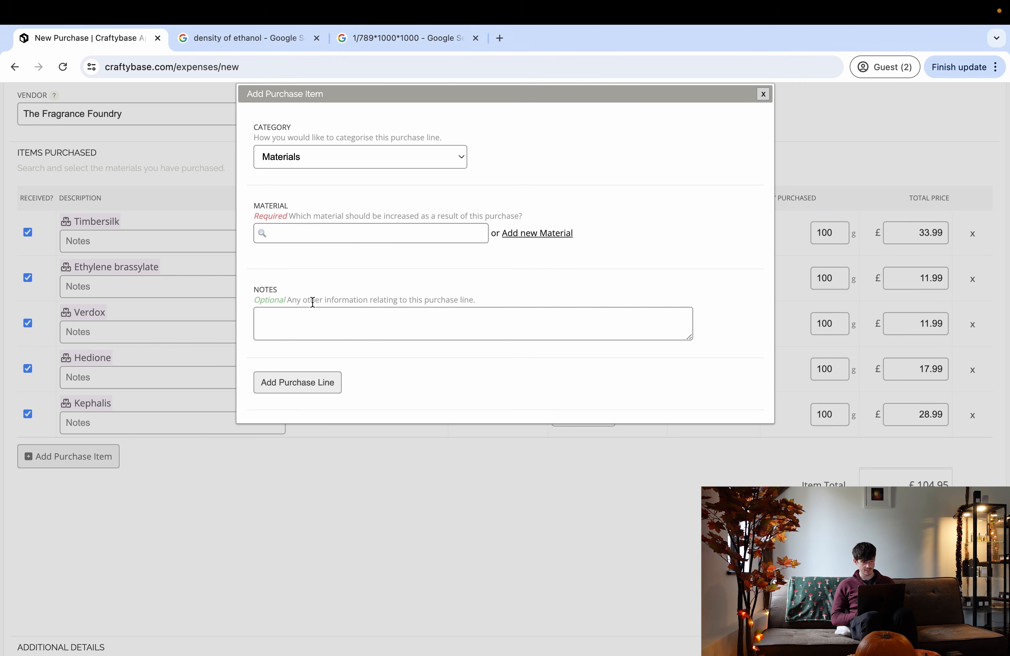
click(320, 233)
text(vanillin)
click(305, 262)
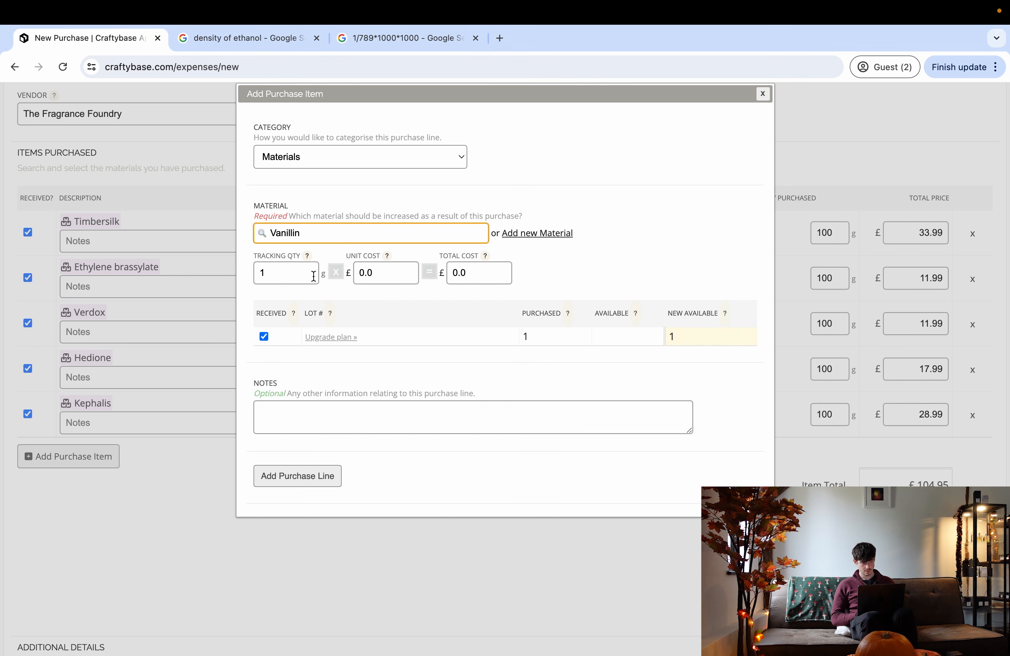
click(490, 264)
key(BackSpace)
text(5.99)
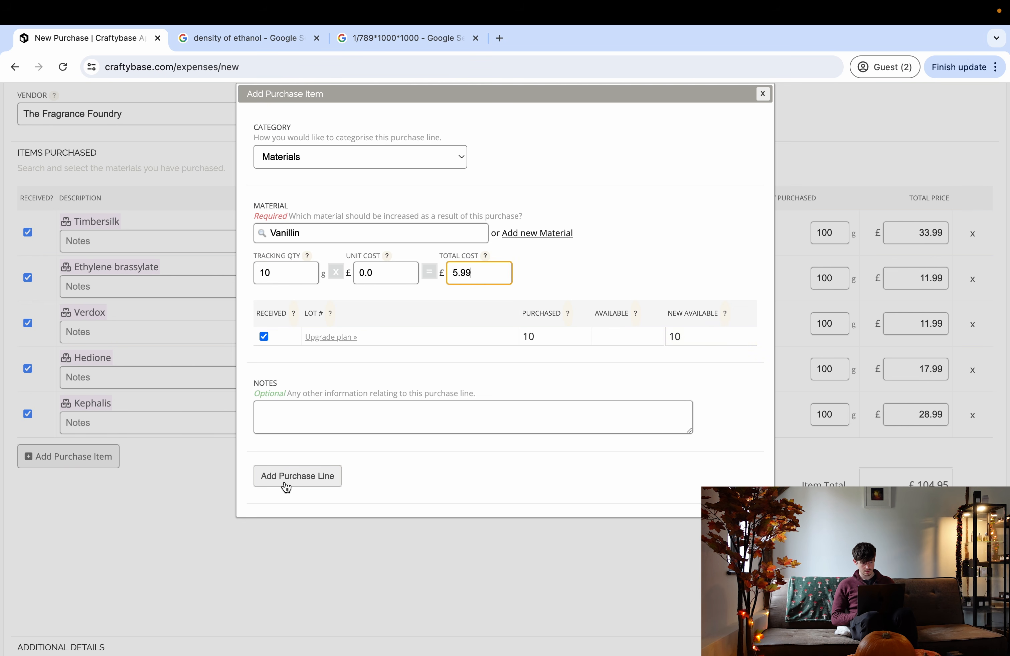
click(285, 478)
- Search the shop for Ambrofix (Ambroxan) and check its price
key(ctrl+Right)
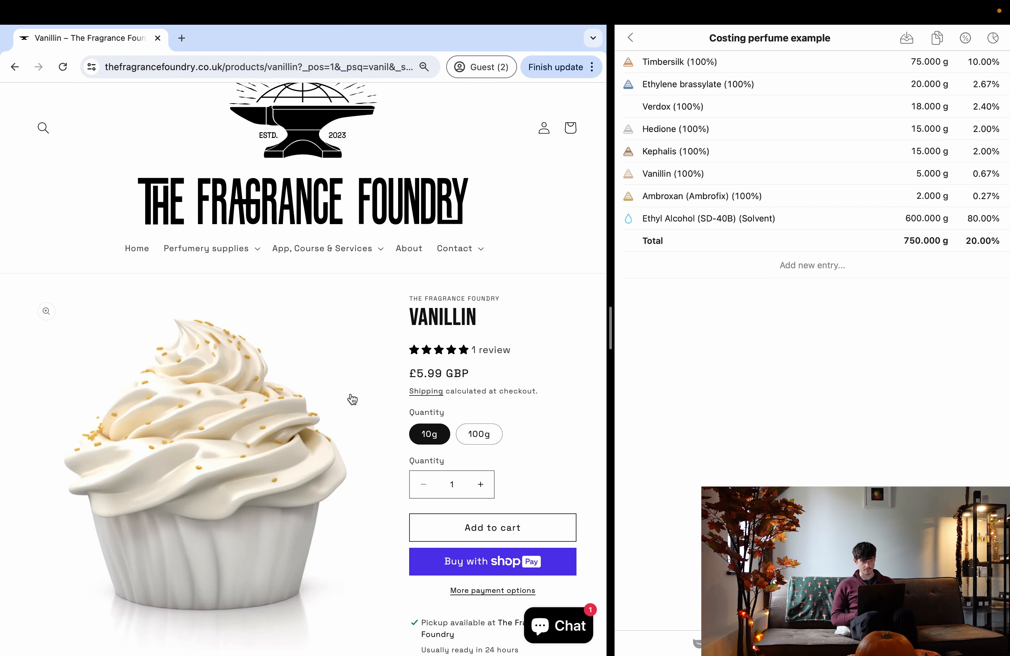
click(45, 125)
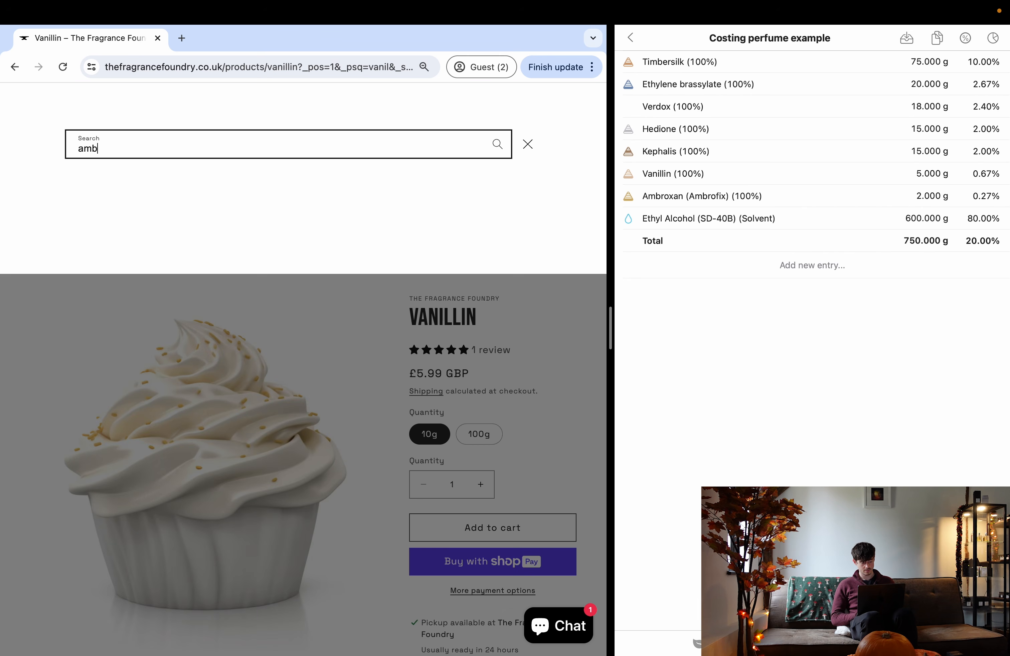
text(ambrofix)
click(316, 210)
scroll(329, 435, down, 5)
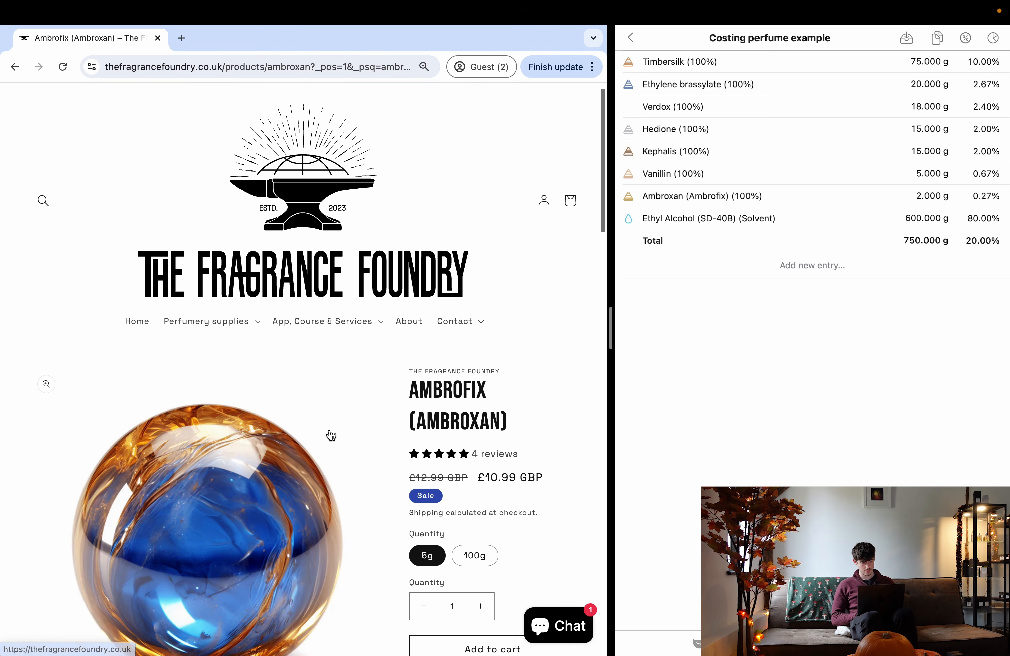
scroll(330, 435, down, 2)
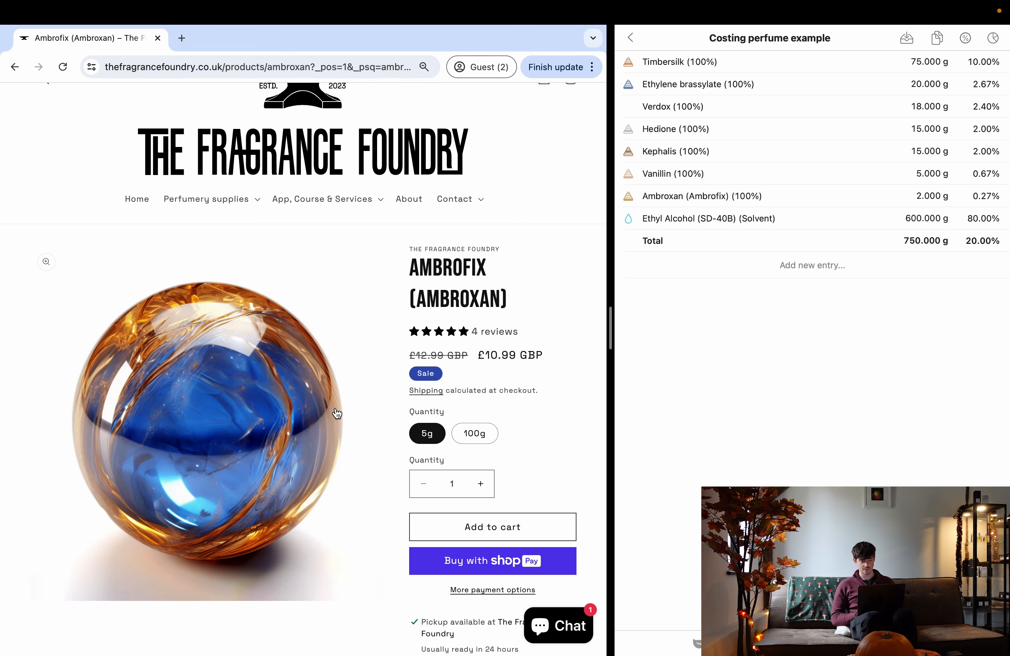
key(ctrl+Left)
- Add a 5 g Ambrofix line costing £10.99 to the purchase
click(107, 502)
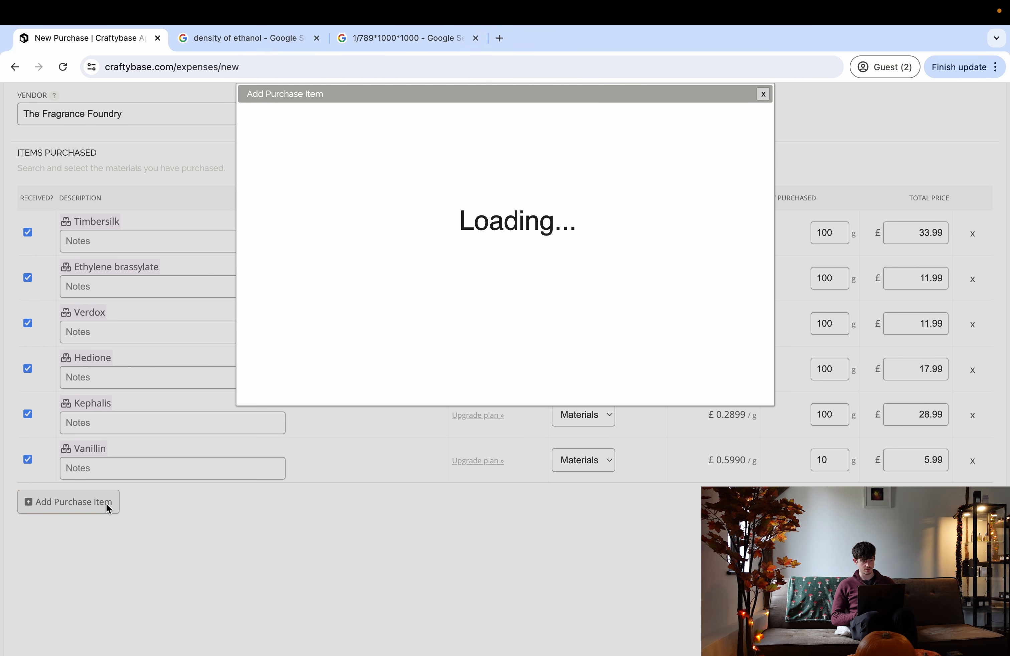
click(295, 235)
text(amb)
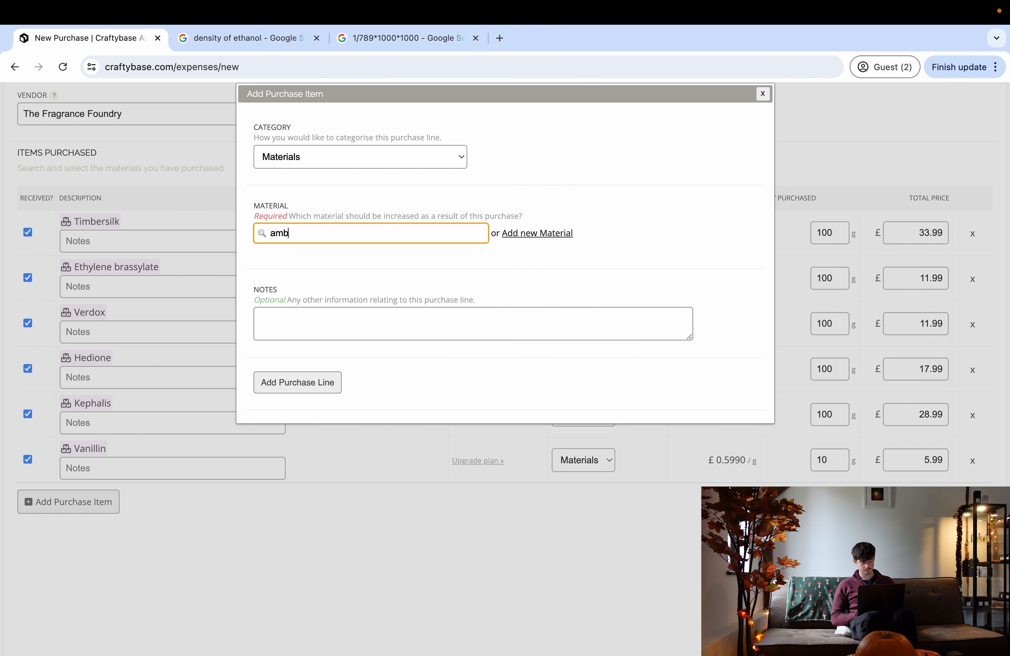
text(rofix)
click(323, 275)
click(311, 275)
click(461, 272)
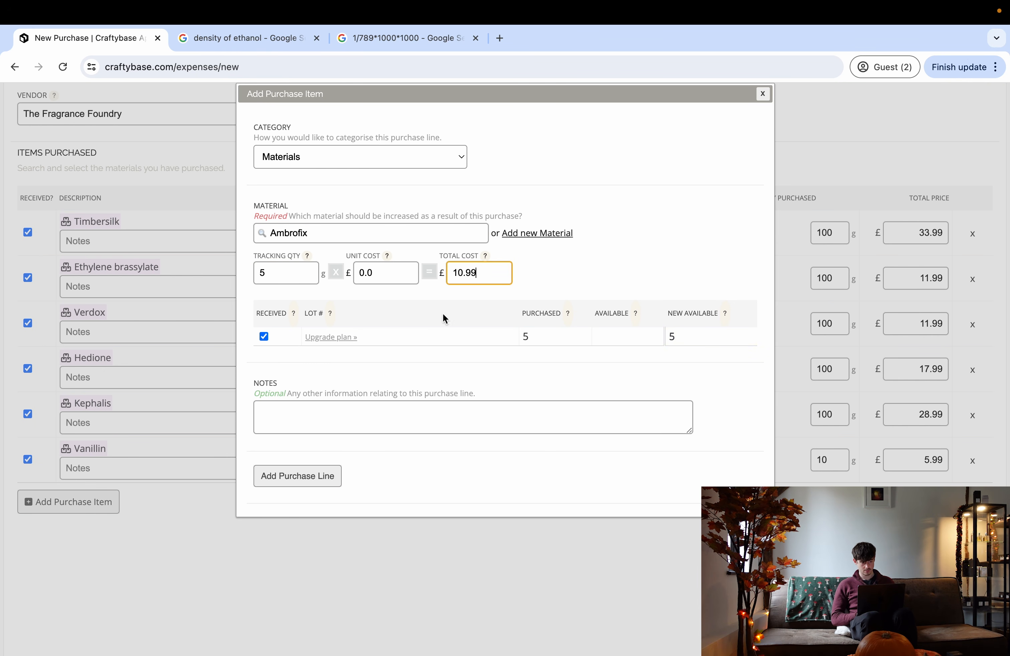
click(269, 487)
scroll(193, 464, down, 2)
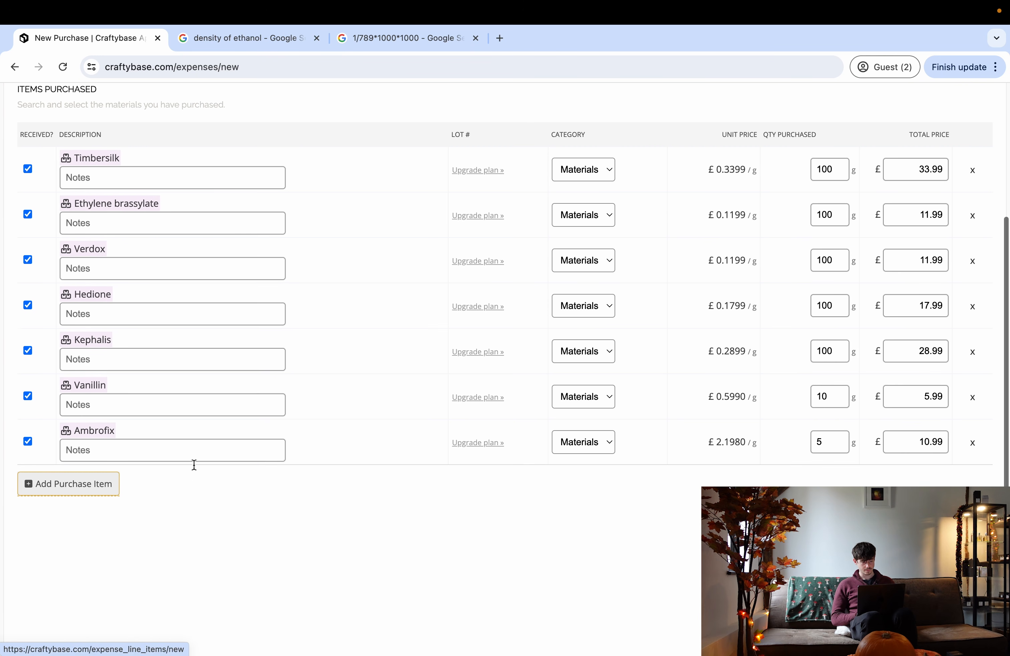
- Add a 1 L Alcohol (TSDA Ethanol) line costing £15.00, bringing the purchase to £136.93
click(63, 483)
click(310, 240)
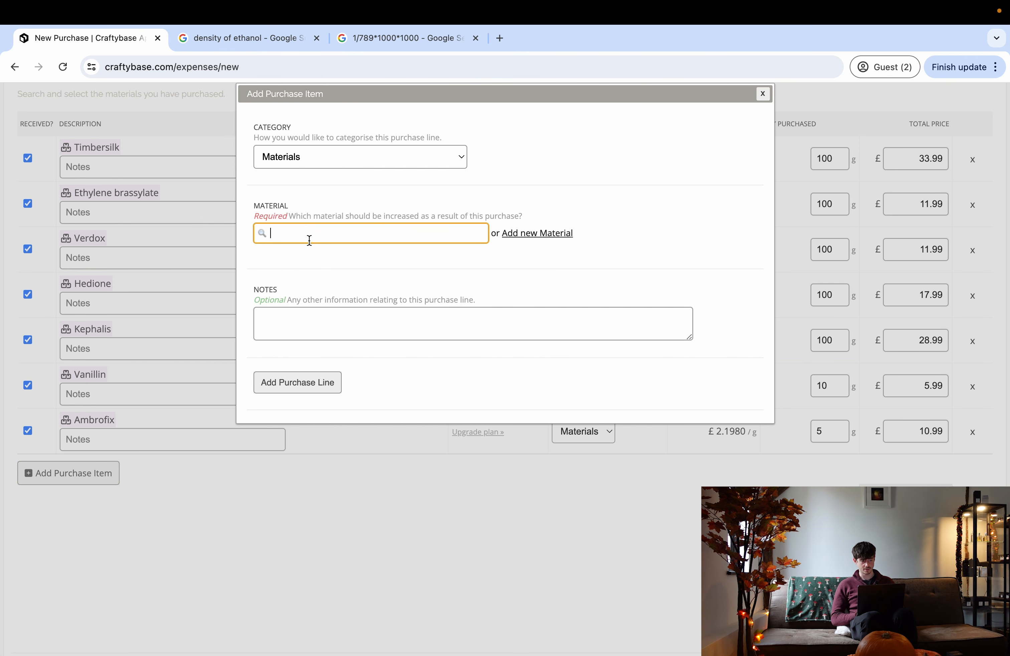
text(al)
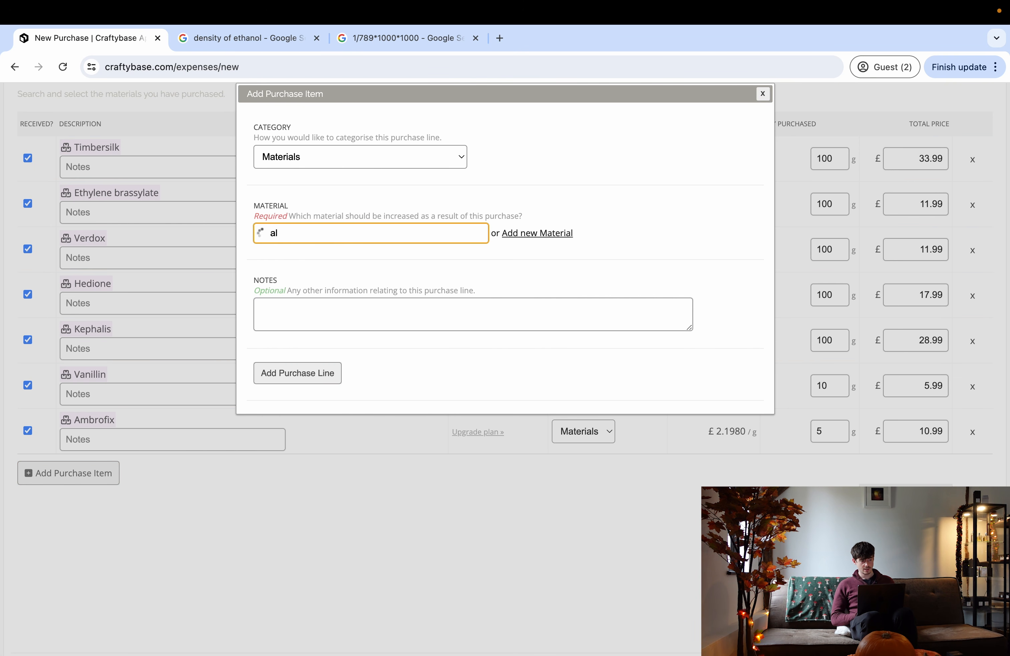
click(327, 263)
click(307, 277)
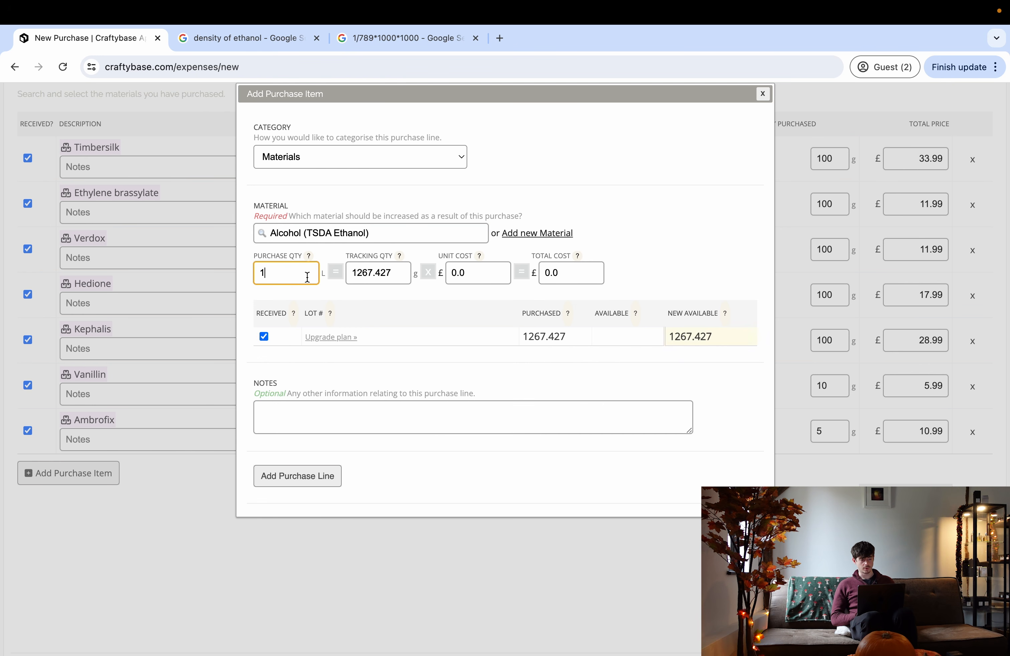
click(559, 272)
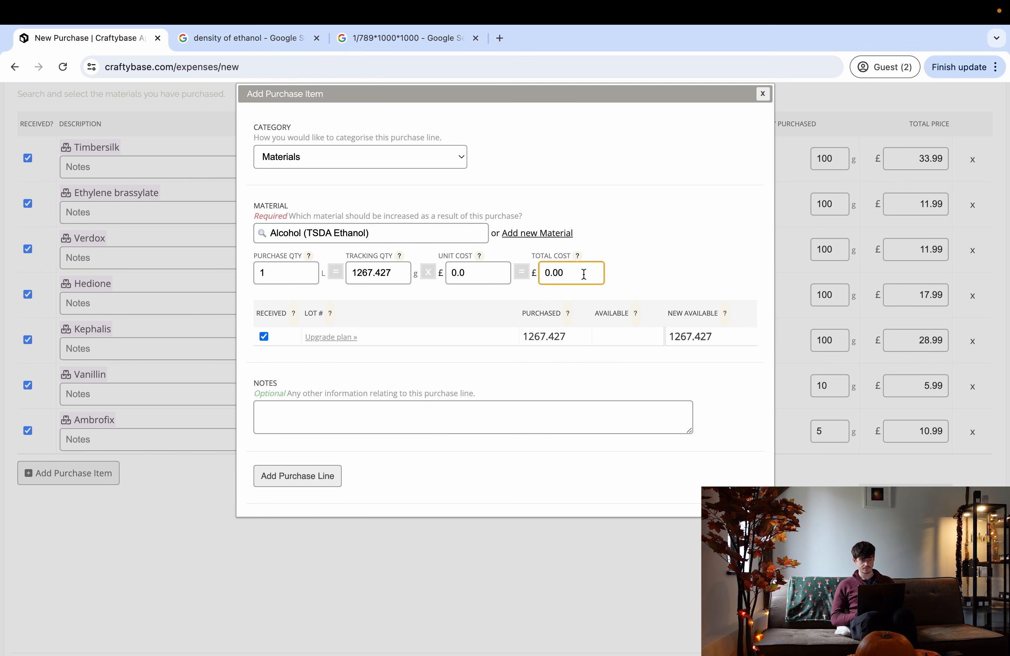
click(705, 281)
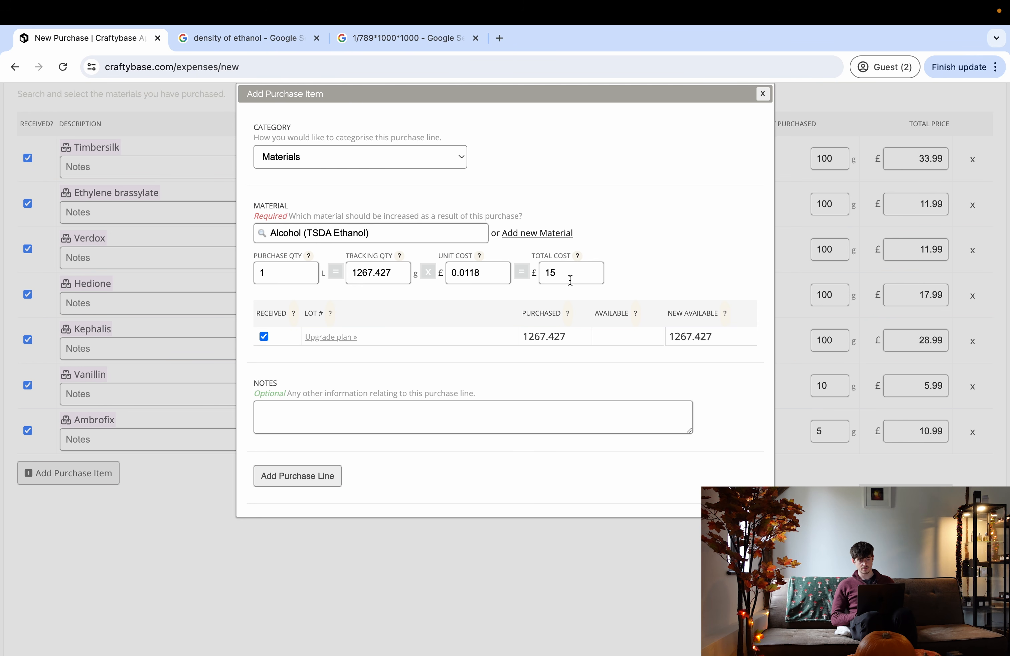
click(285, 476)
scroll(385, 527, down, 4)
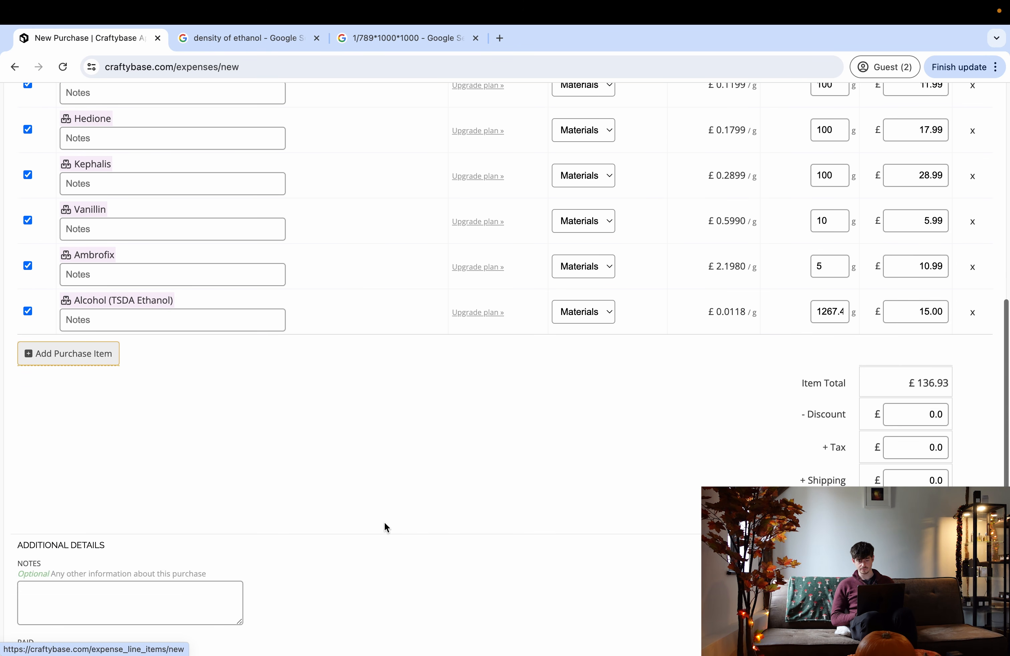
scroll(857, 473, up, 1)
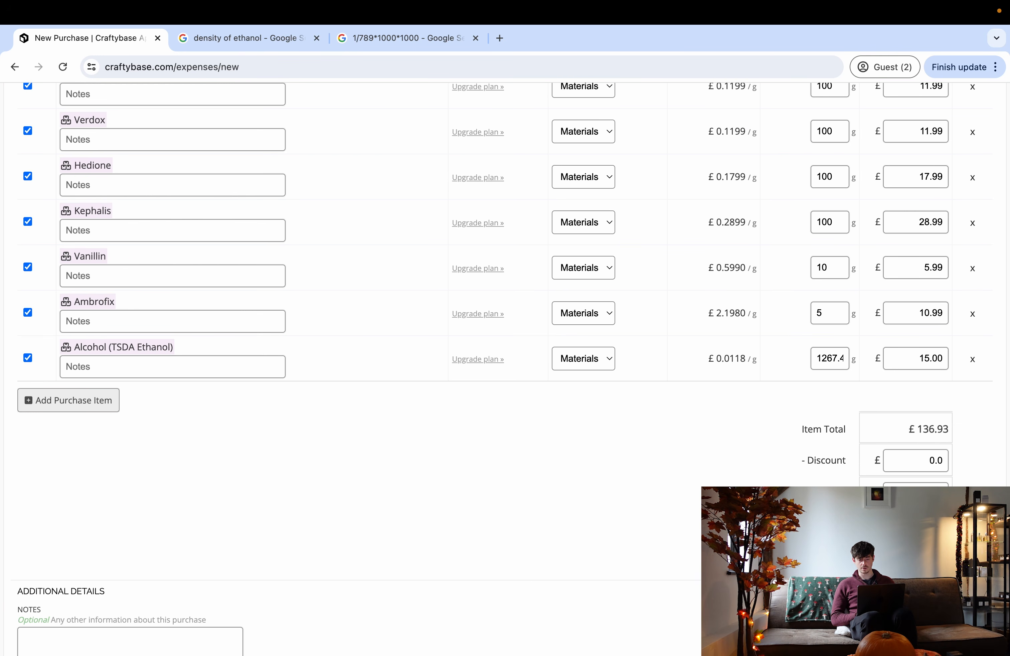
scroll(511, 298, up, 1)
scroll(511, 298, up, 2)
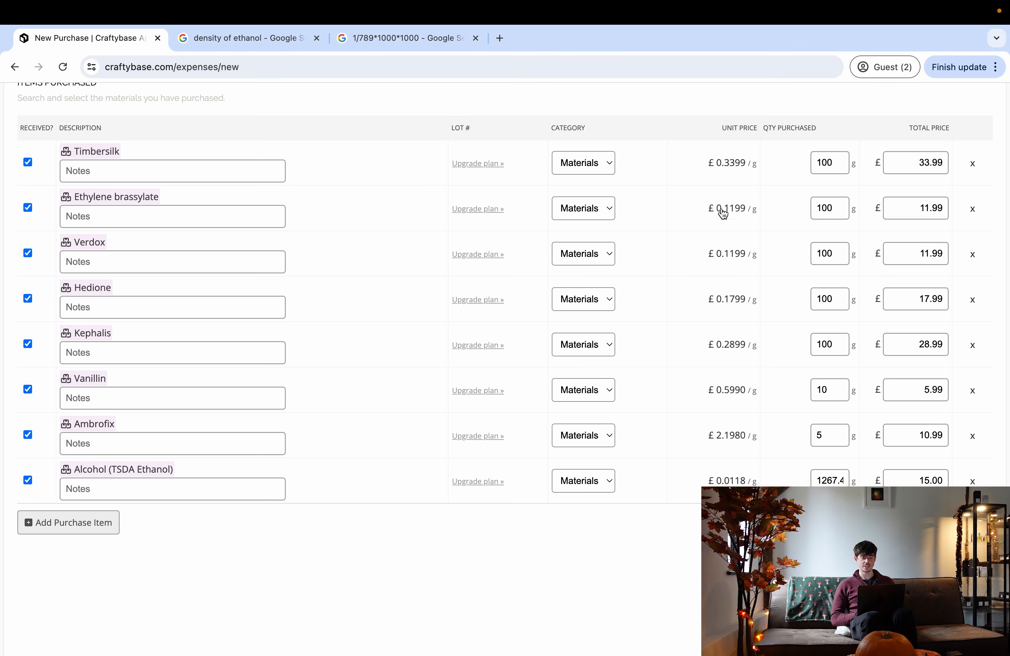
scroll(331, 458, down, 7)
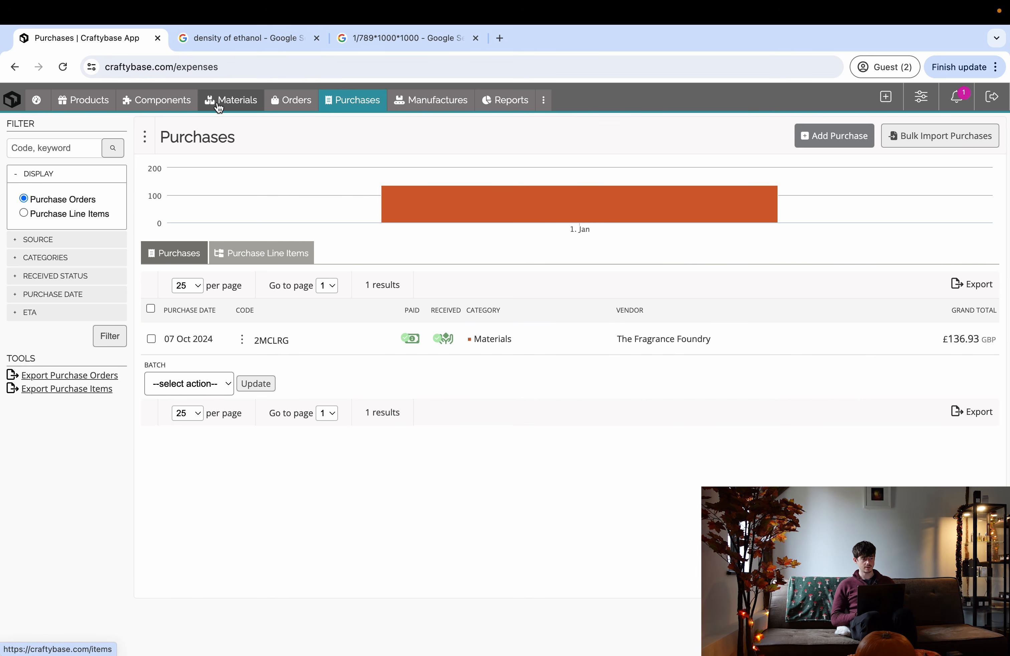
- Review material stock, e.g. 1267.427 of Alcohol, then go to the Components page
click(219, 106)
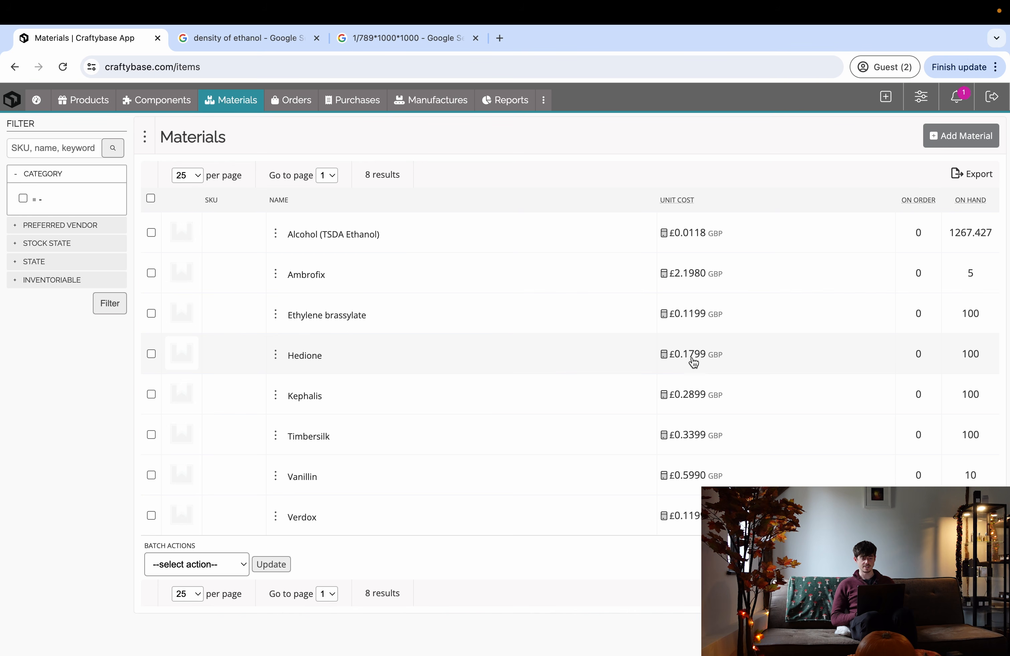
scroll(304, 387, up, 1)
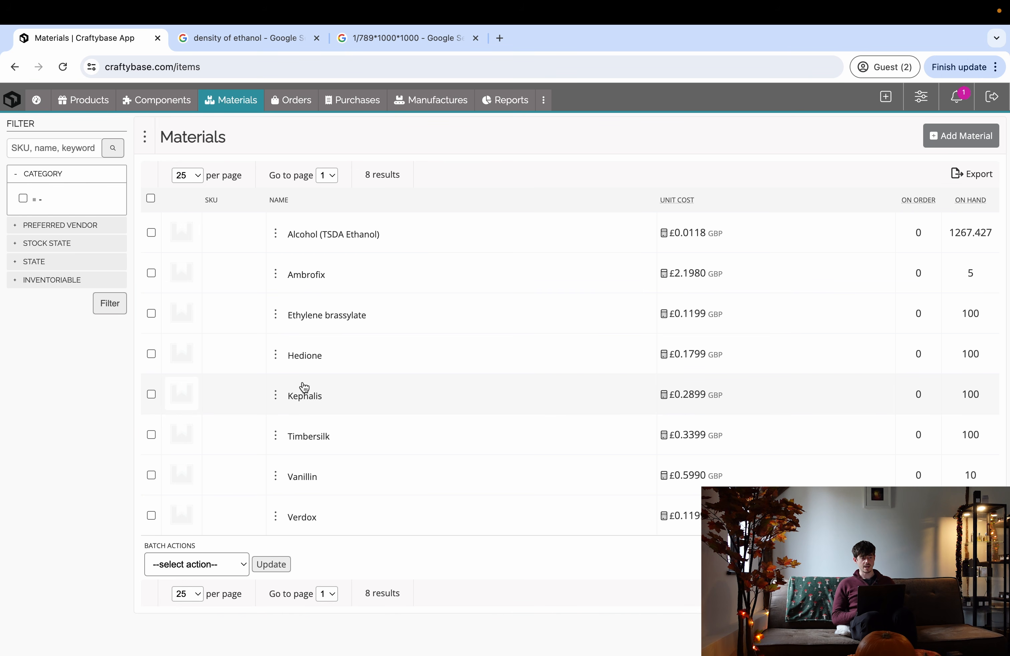
click(166, 102)
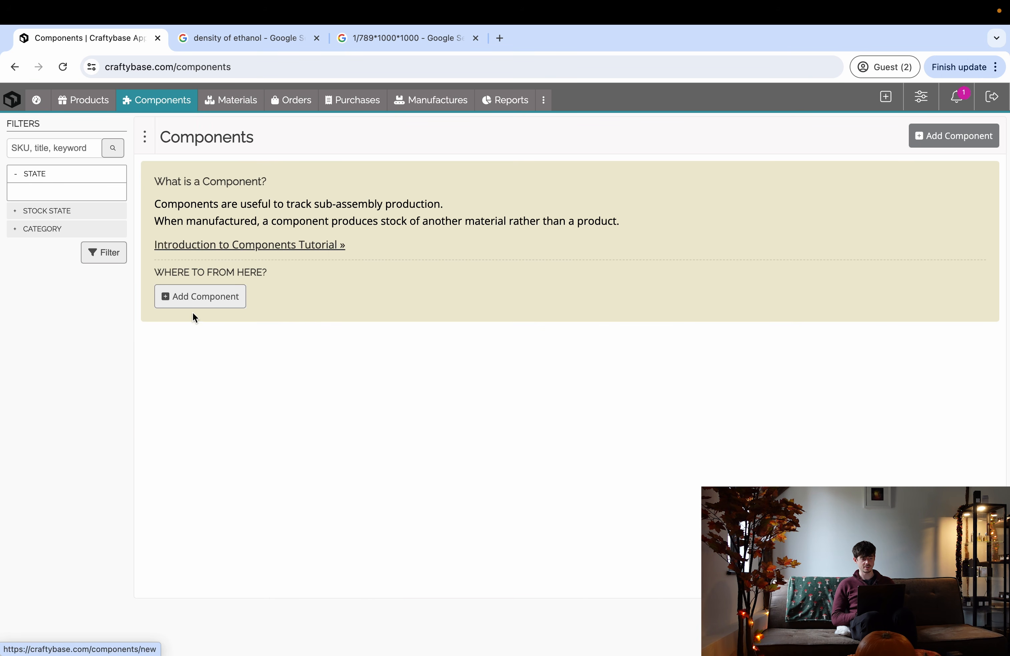
- Add a component named Perfume liquid, tracked in grams (g), and save it
click(198, 298)
click(140, 217)
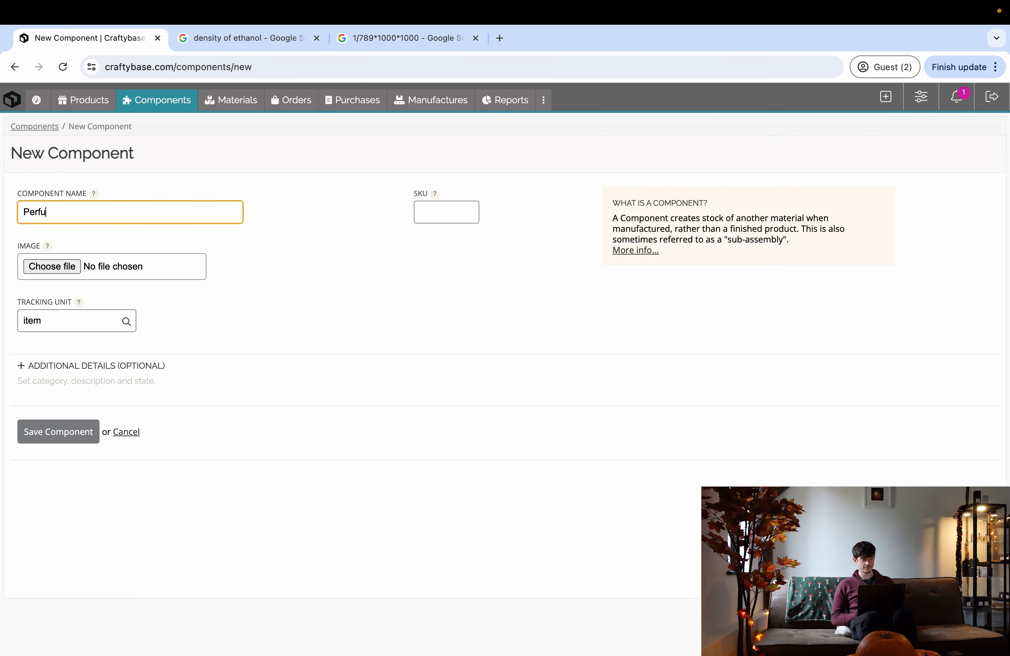
click(79, 322)
text(g)
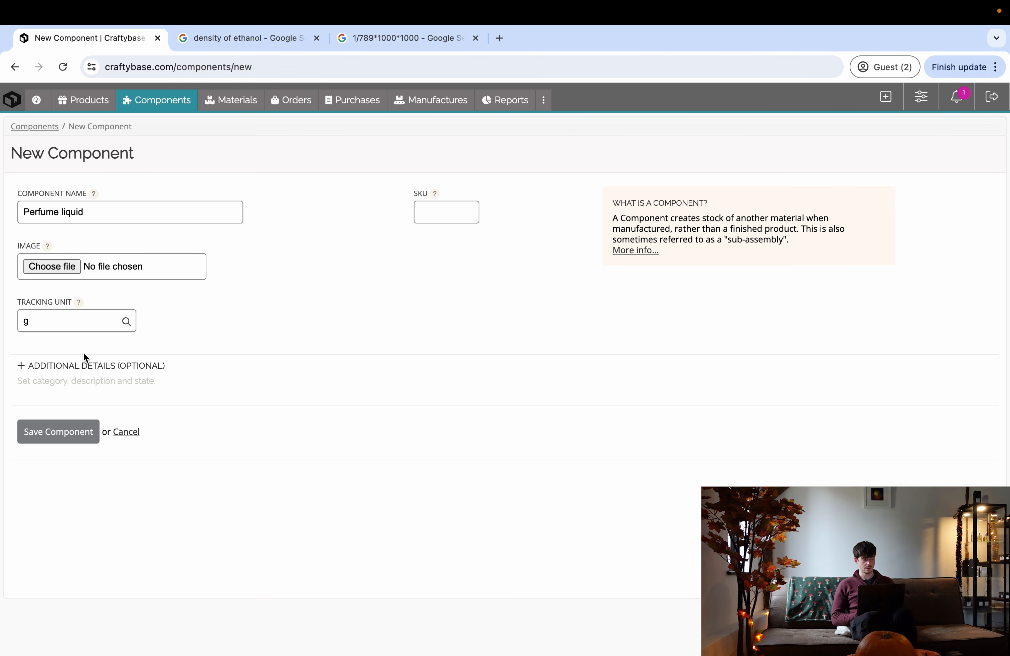
click(64, 435)
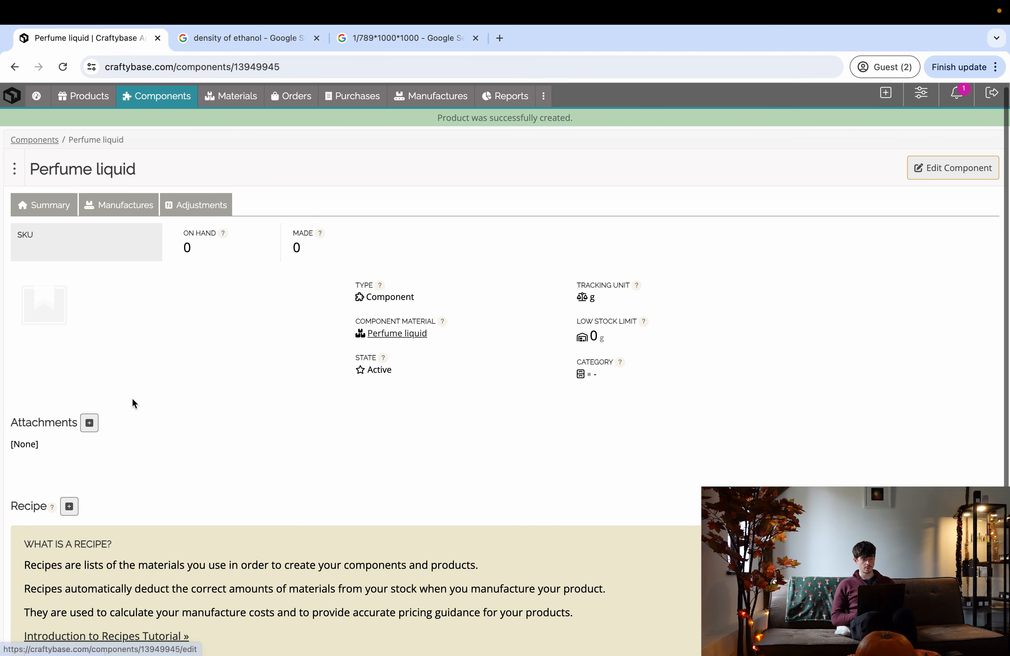
scroll(131, 399, down, 3)
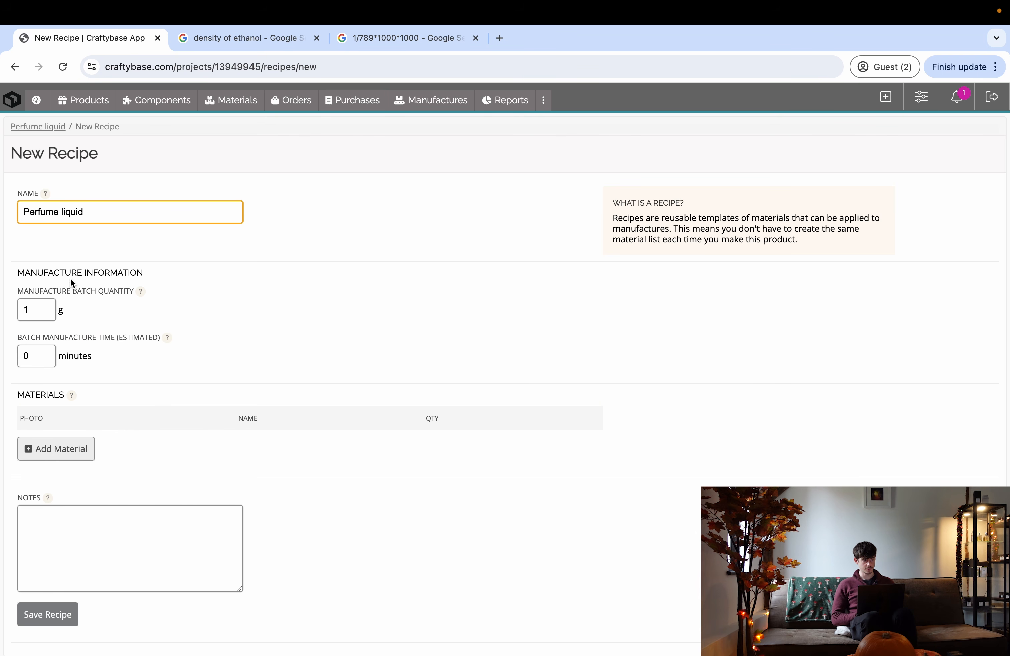
- Check the shop's costing list, then replace the recipe's batch quantity of 1 for 750 g
scroll(31, 337, down, 2)
click(33, 271)
click(100, 207)
key(ctrl+Right)
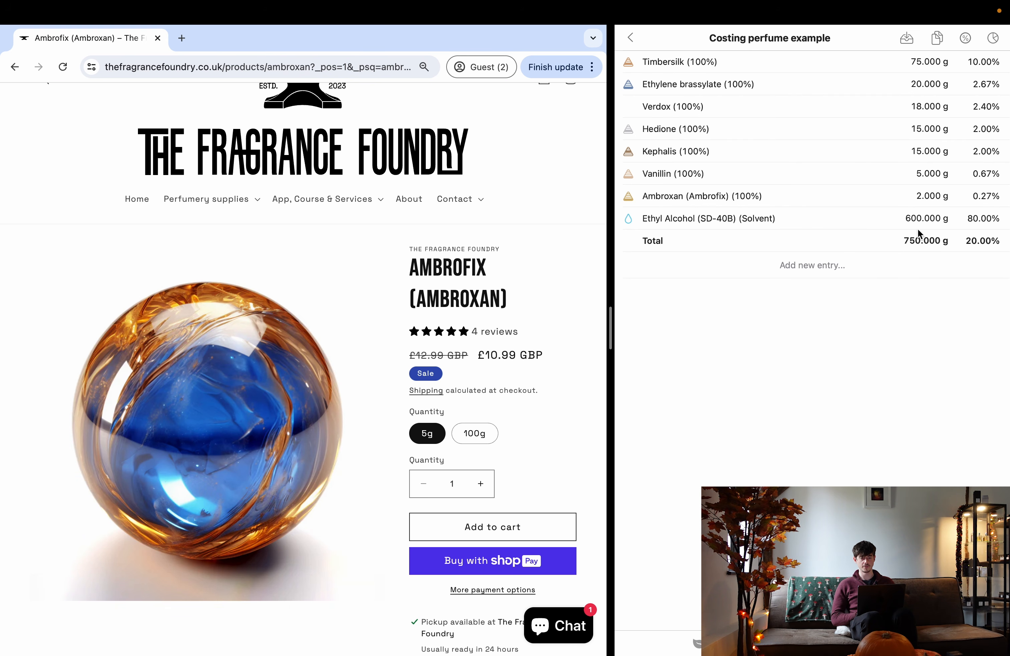
key(ctrl+Left)
key(ctrl+Right)
key(ctrl+Left)
double_click(34, 270)
key(BackSpace)
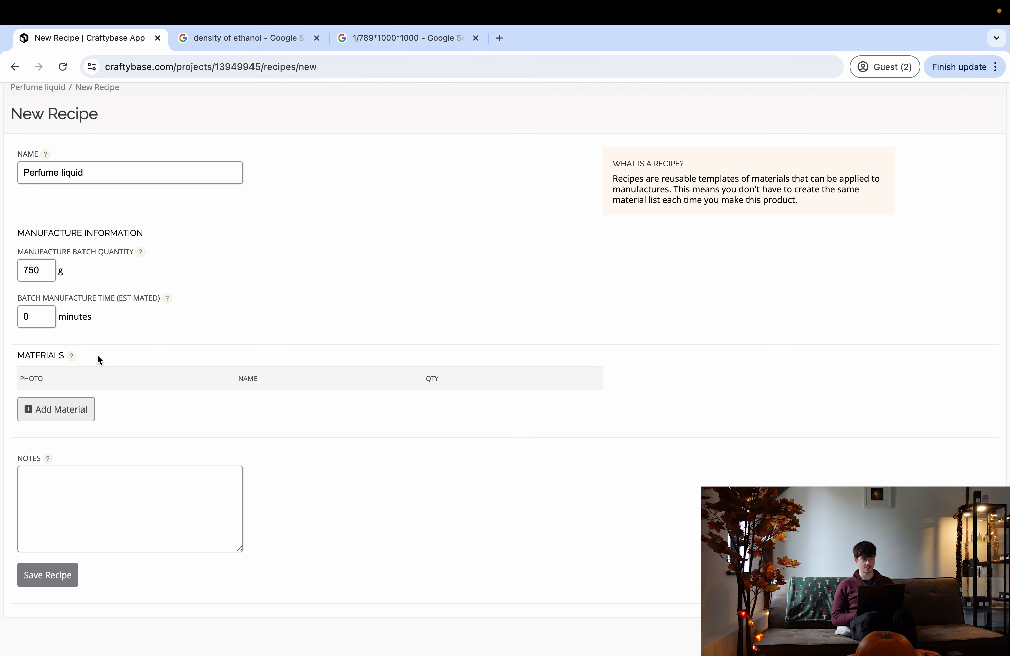
- Add Timbersilk, Ethylene brassylate and Verdox as the first recipe materials
click(79, 417)
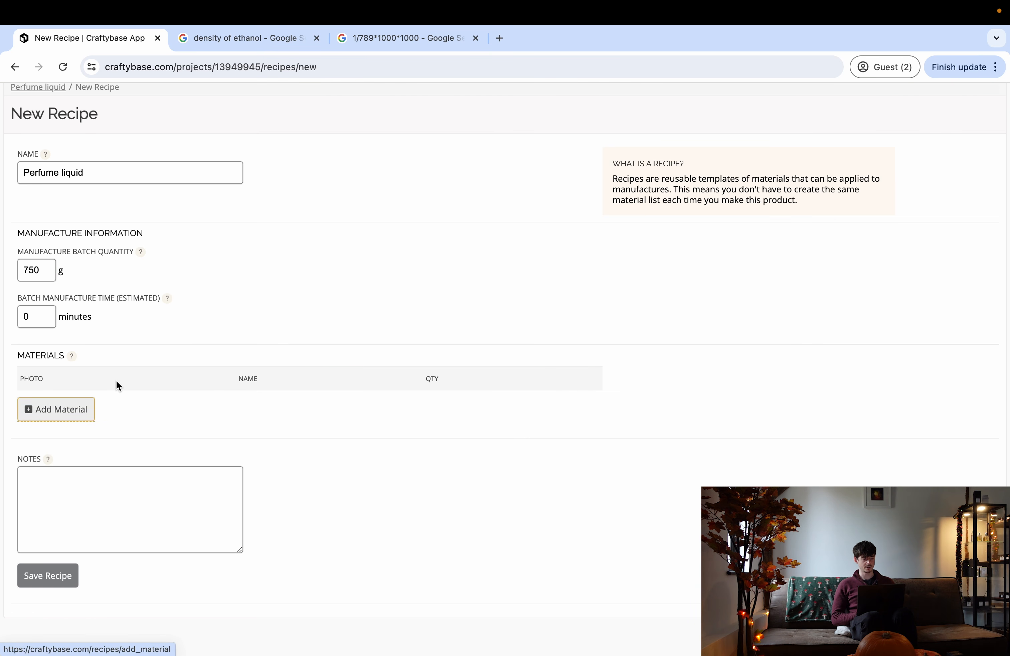
click(129, 354)
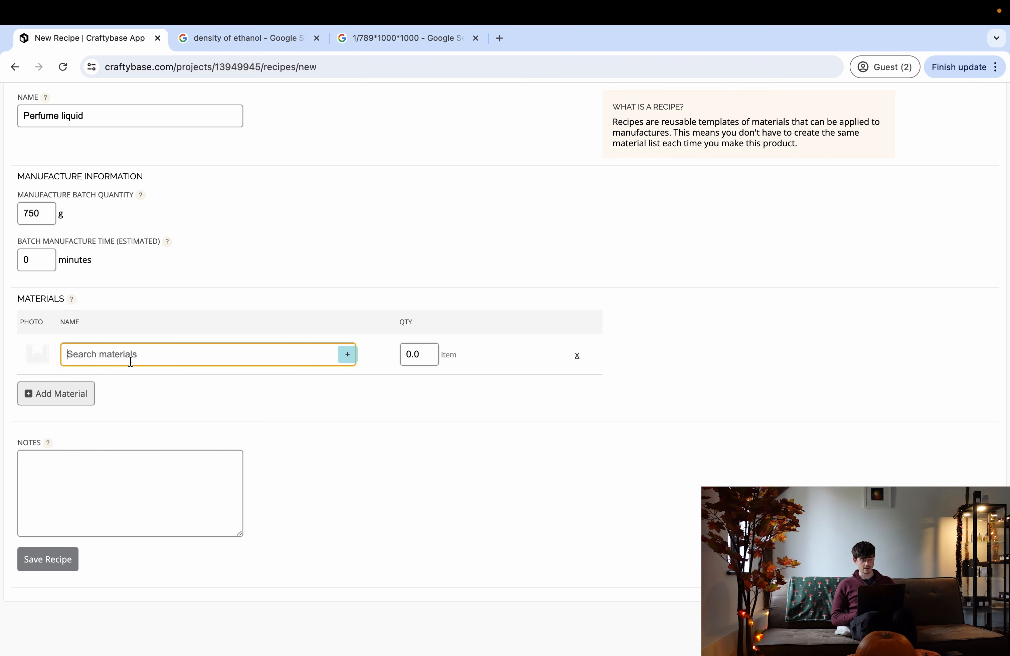
text(timbersilk)
click(127, 384)
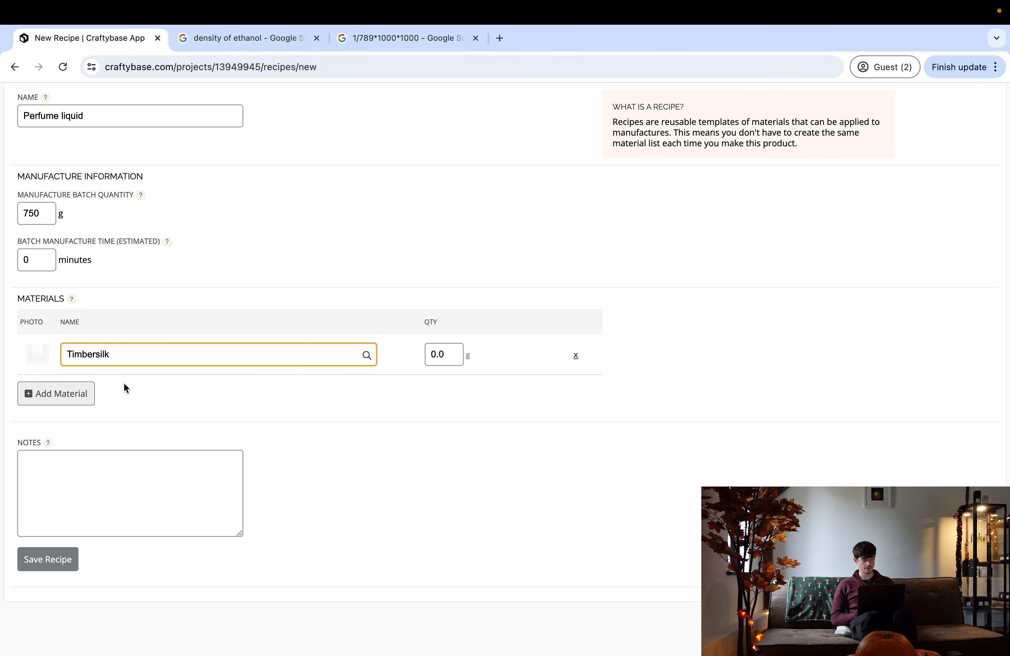
click(57, 396)
text(et)
click(99, 422)
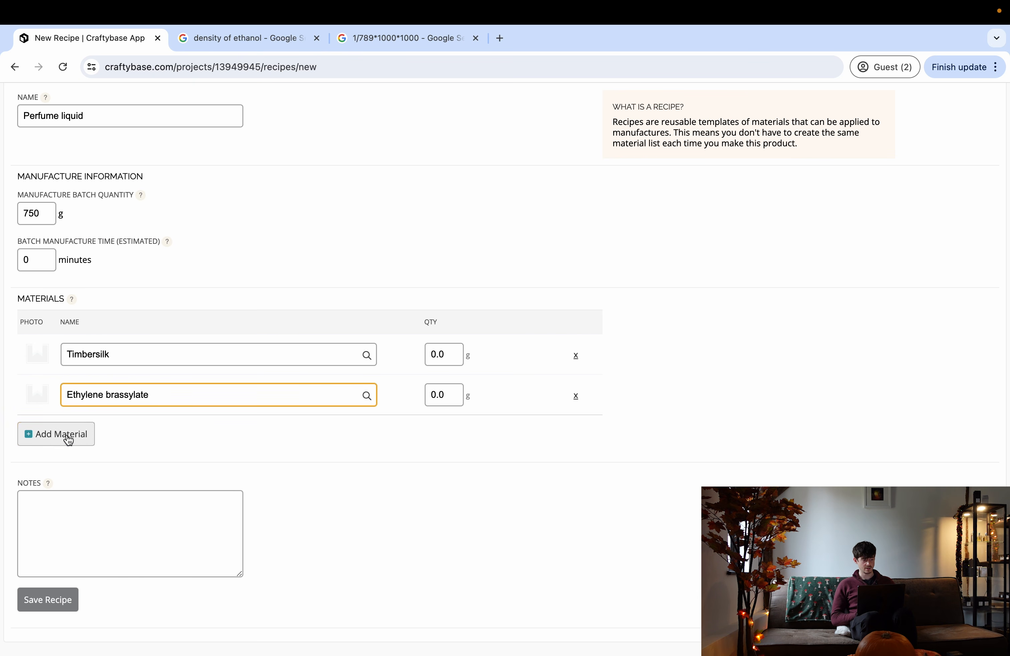
click(66, 439)
text(verdox)
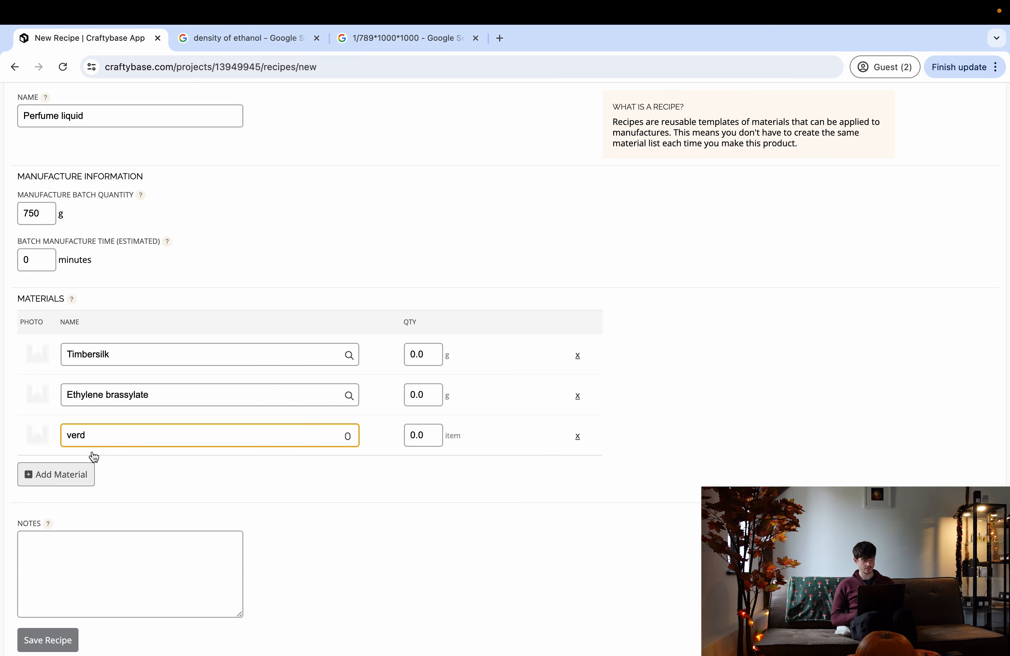
click(116, 472)
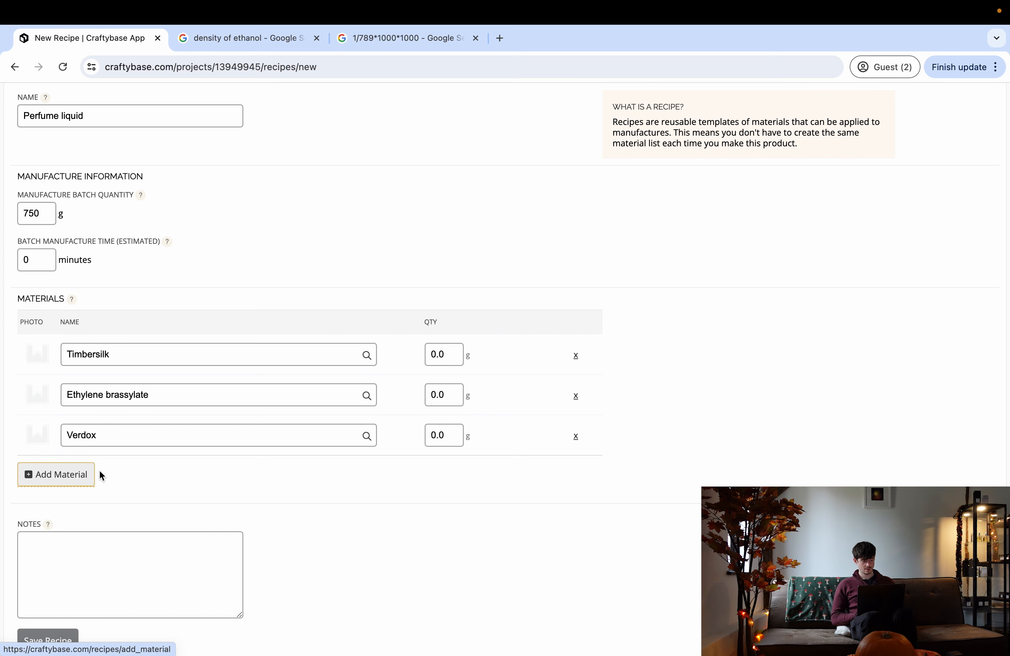
- Add Hedione and Kephalis as the fourth and fifth materials
click(72, 476)
click(98, 473)
text(hedion)
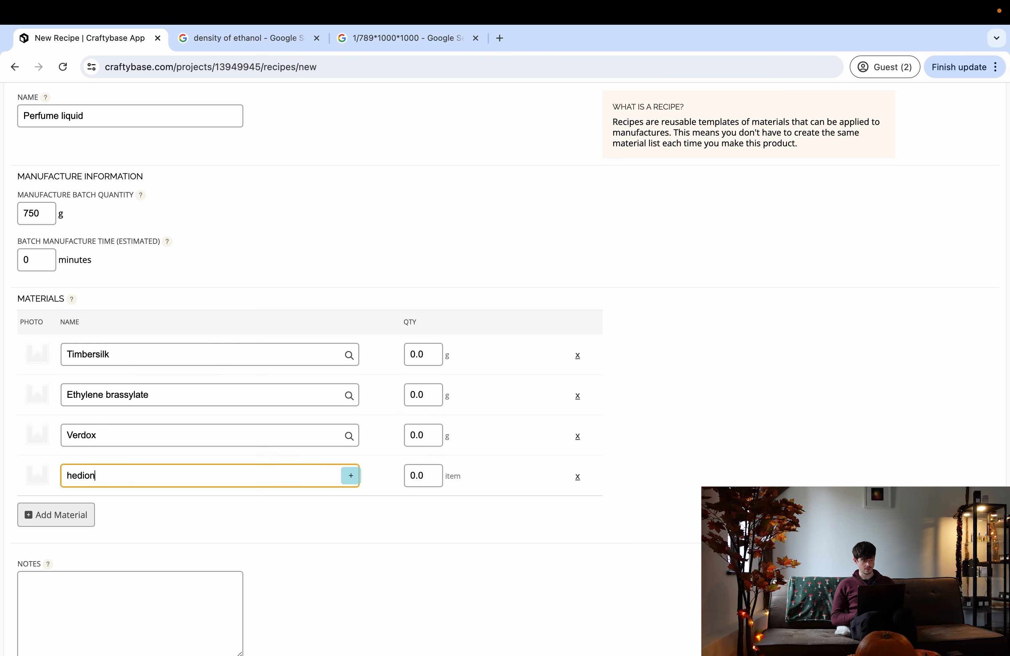
click(115, 501)
scroll(117, 494, down, 3)
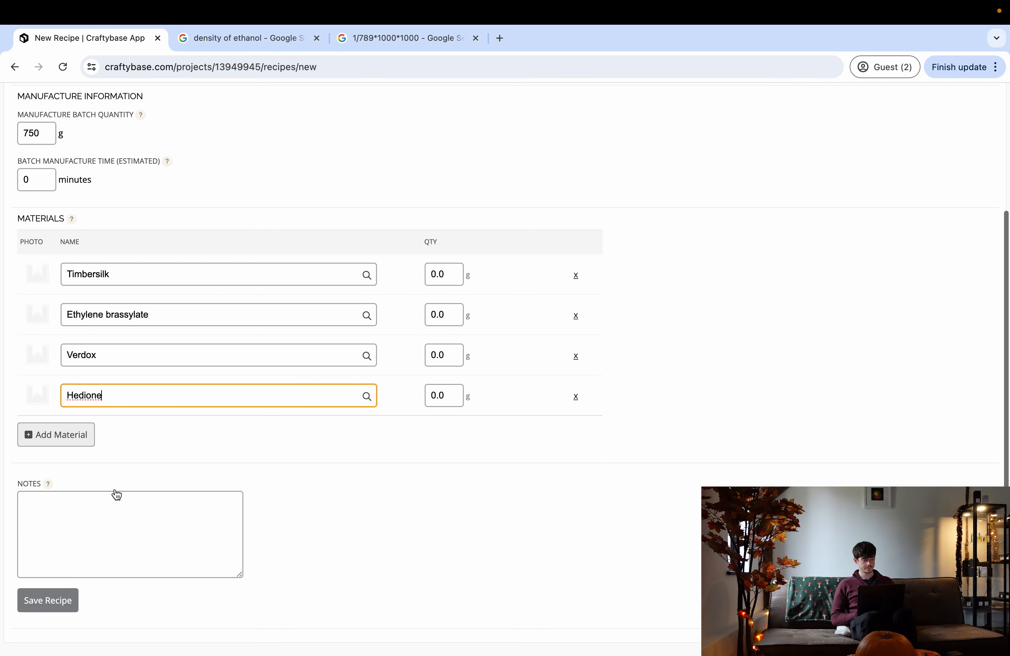
click(80, 435)
click(108, 435)
text(k)
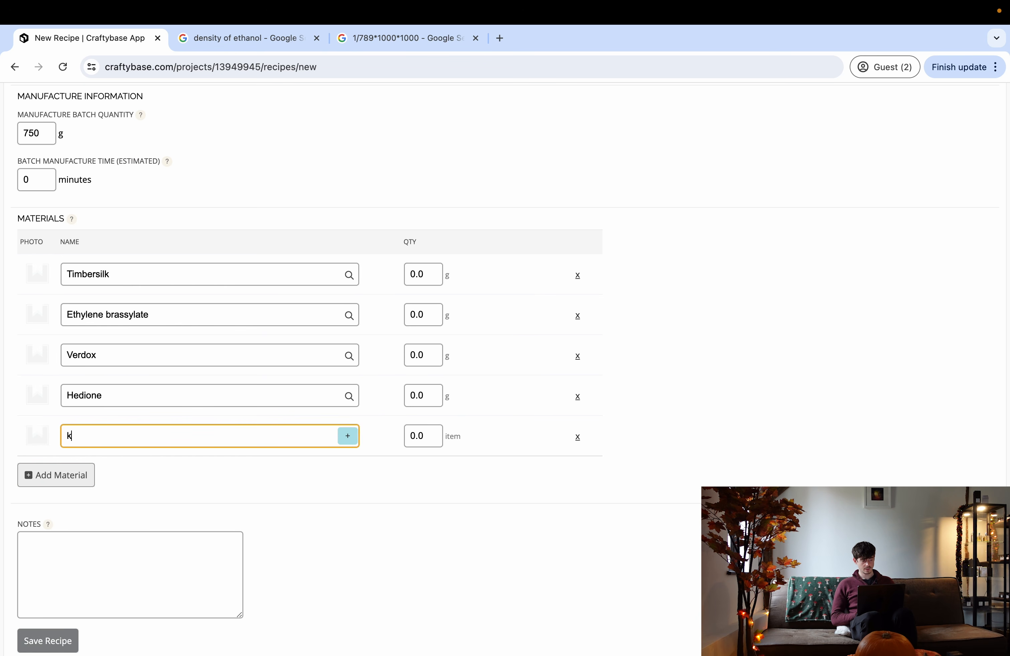
text(ephalis)
click(127, 463)
- Add Vanillin, Ambrofix and Alcohol (TSDA Ethanol) as the last three materials
click(49, 477)
click(95, 477)
text(vanil)
click(98, 504)
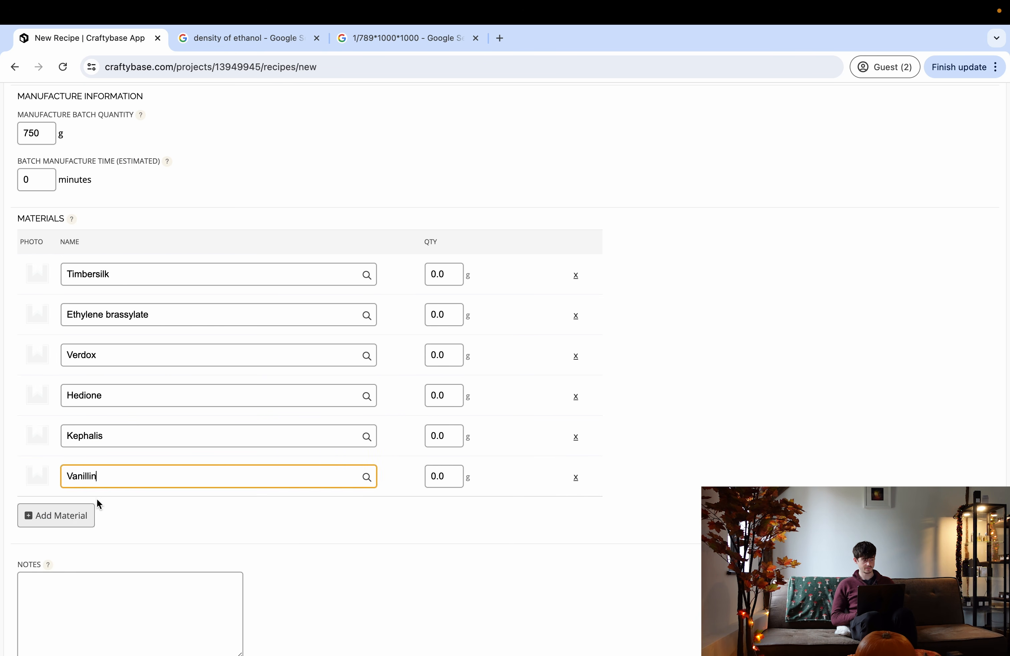
click(74, 510)
text(ambro)
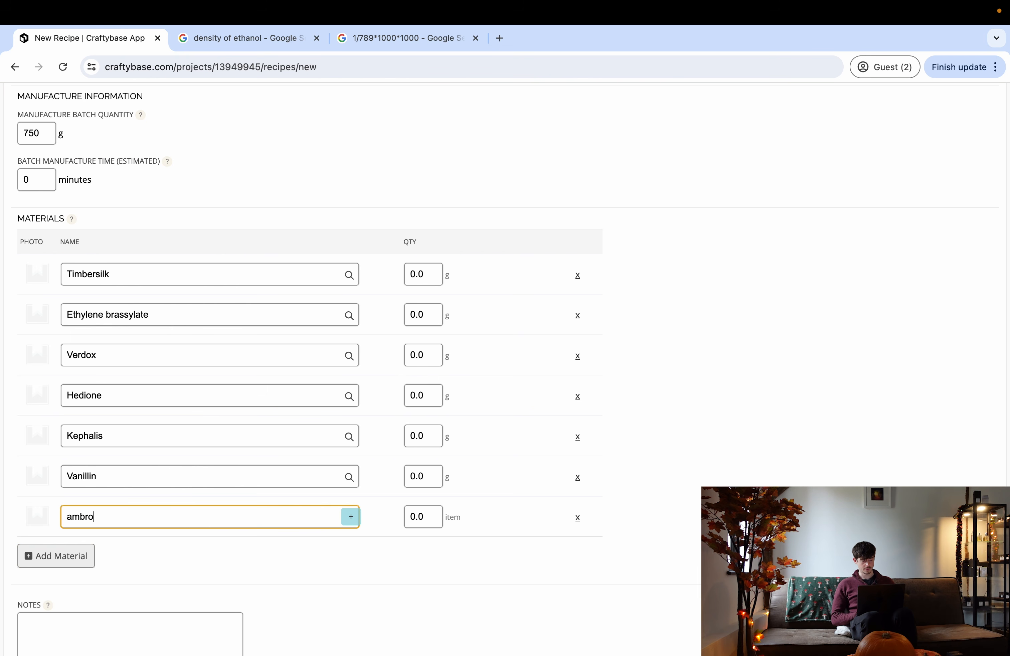
click(99, 543)
drag(90, 553, 104, 553)
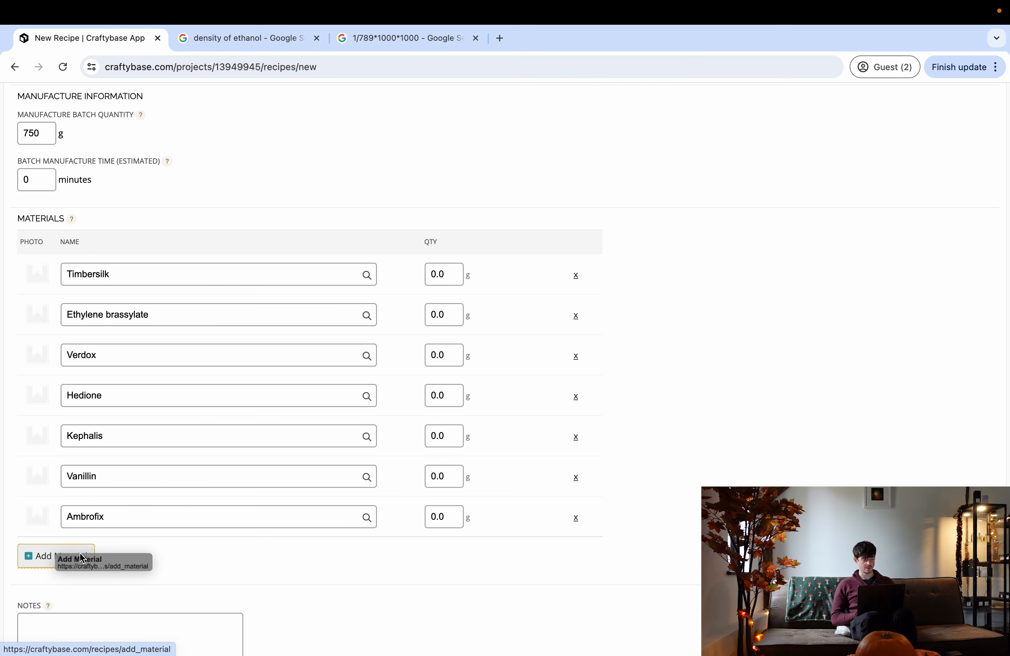
click(79, 556)
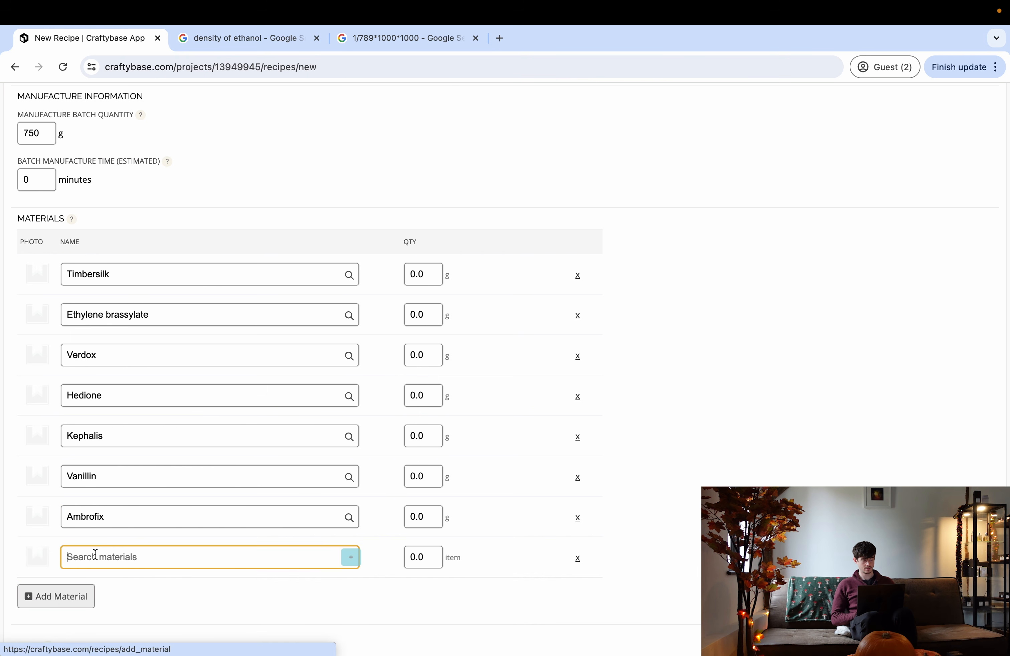
text(alcohol (TSDA Ethanol)
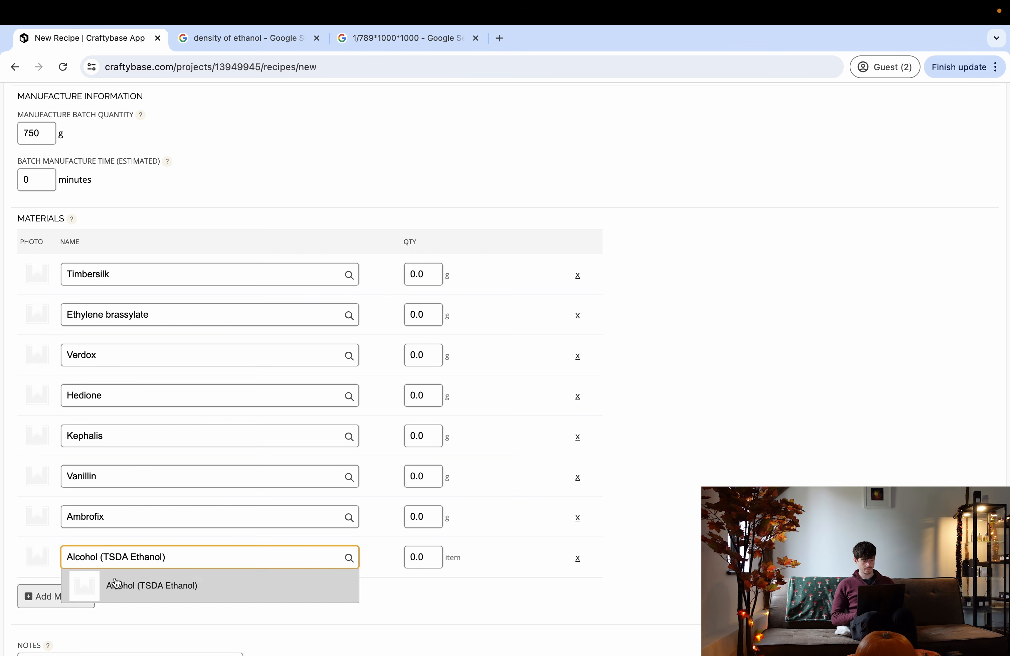
click(108, 583)
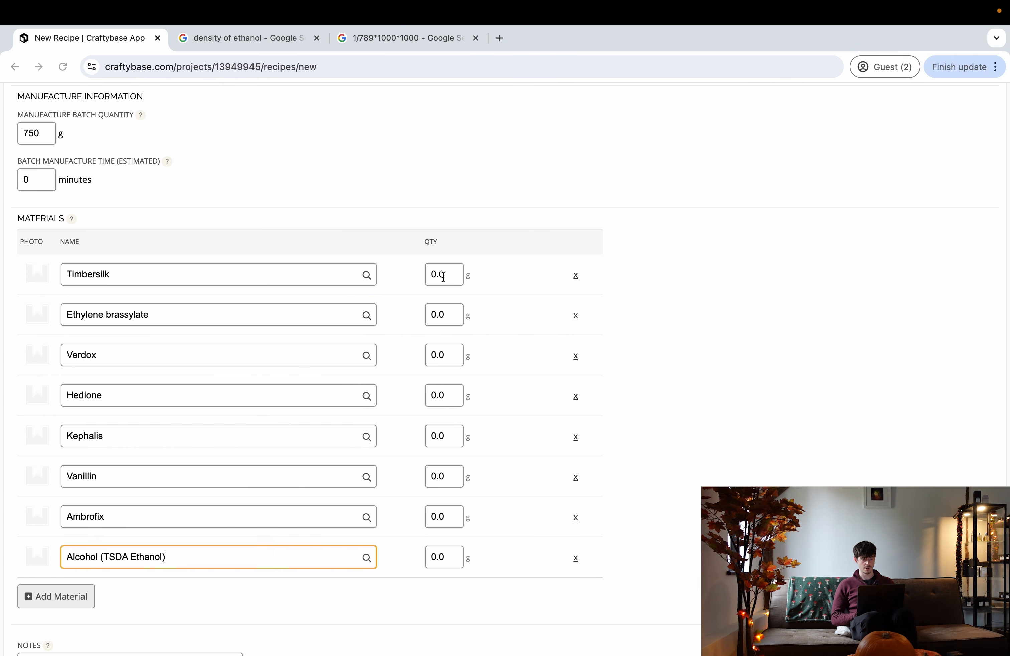
- Enter quantities 75, 20, 18 and 15 g for Timbersilk, Ethylene brassylate, Verdox and Hedione
click(446, 275)
drag(446, 276, 420, 280)
text(75)
click(752, 327)
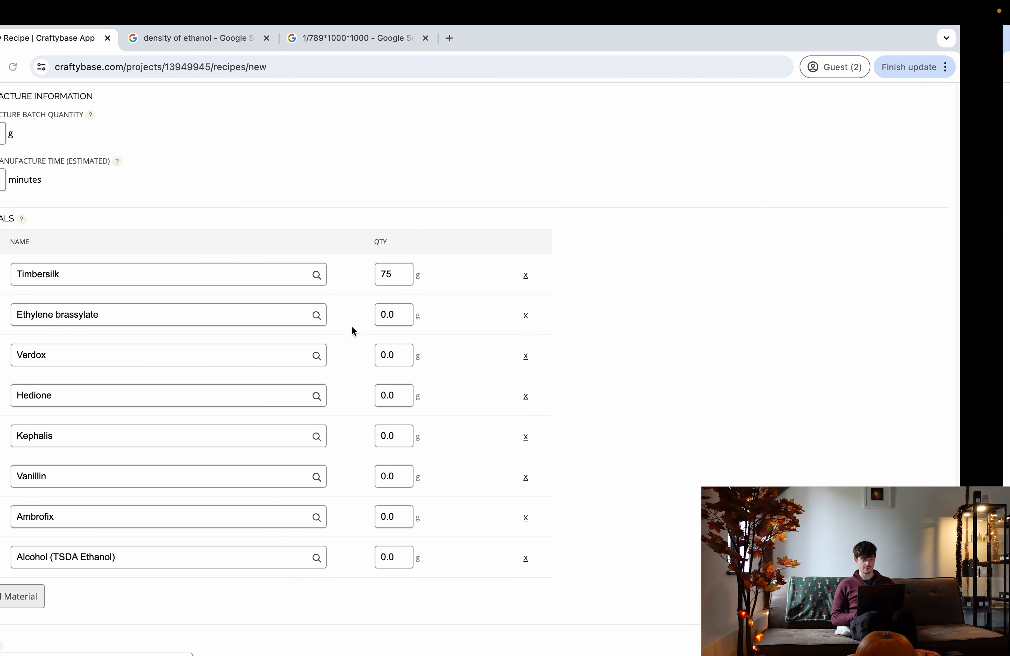
drag(397, 315, 365, 324)
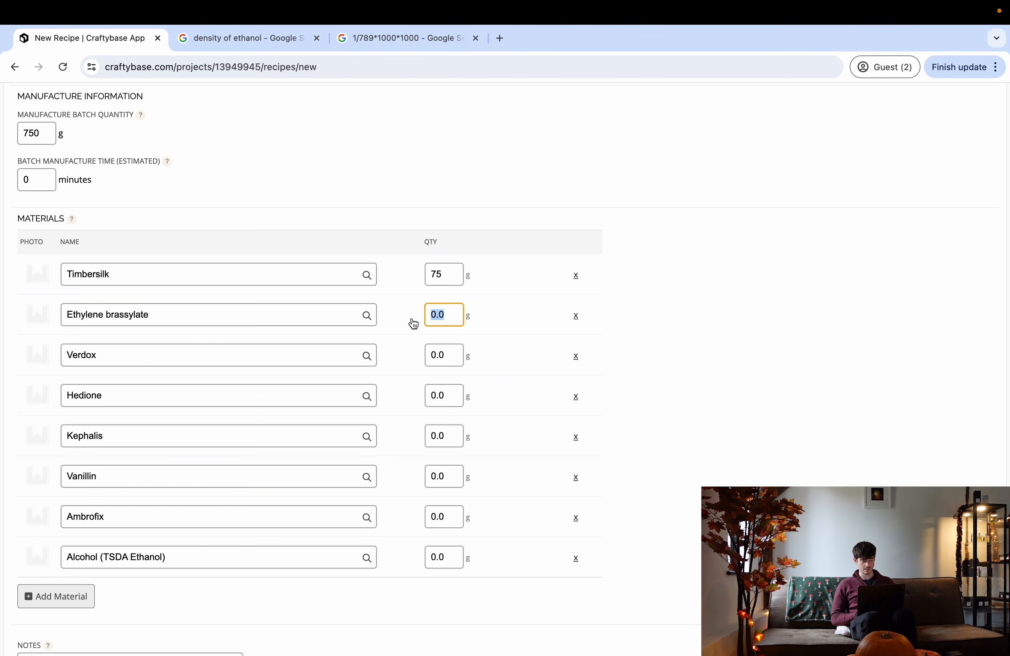
text(20)
drag(447, 359, 402, 351)
text(18)
drag(448, 395, 408, 437)
text(151)
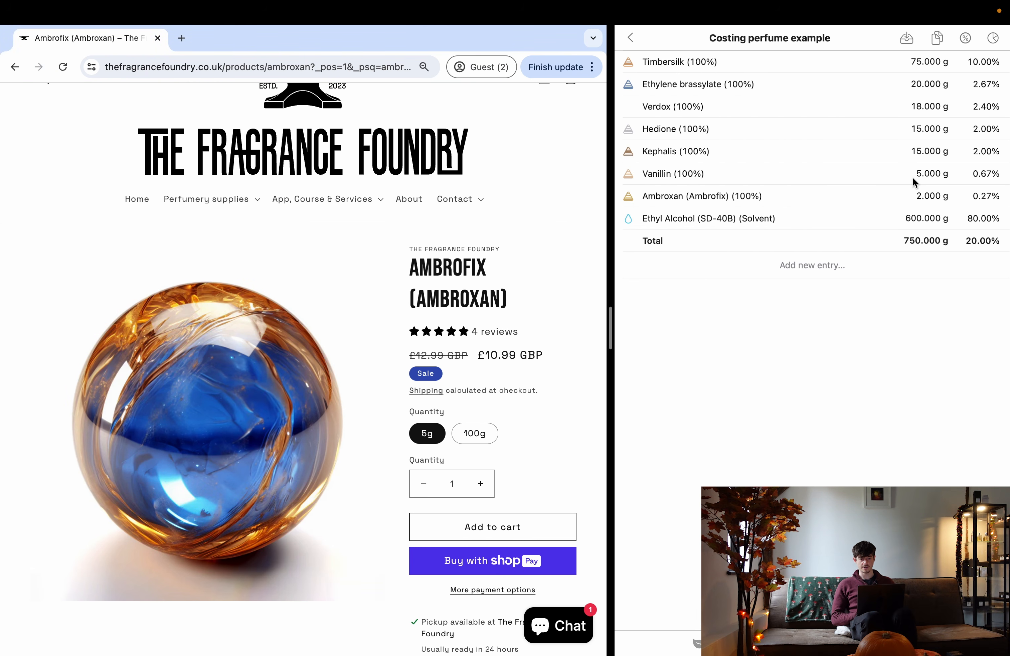
- Enter 5 g Vanillin, 2 g Ambrofix and 600 g Alcohol to complete the 750 g recipe
key(ctrl+Left)
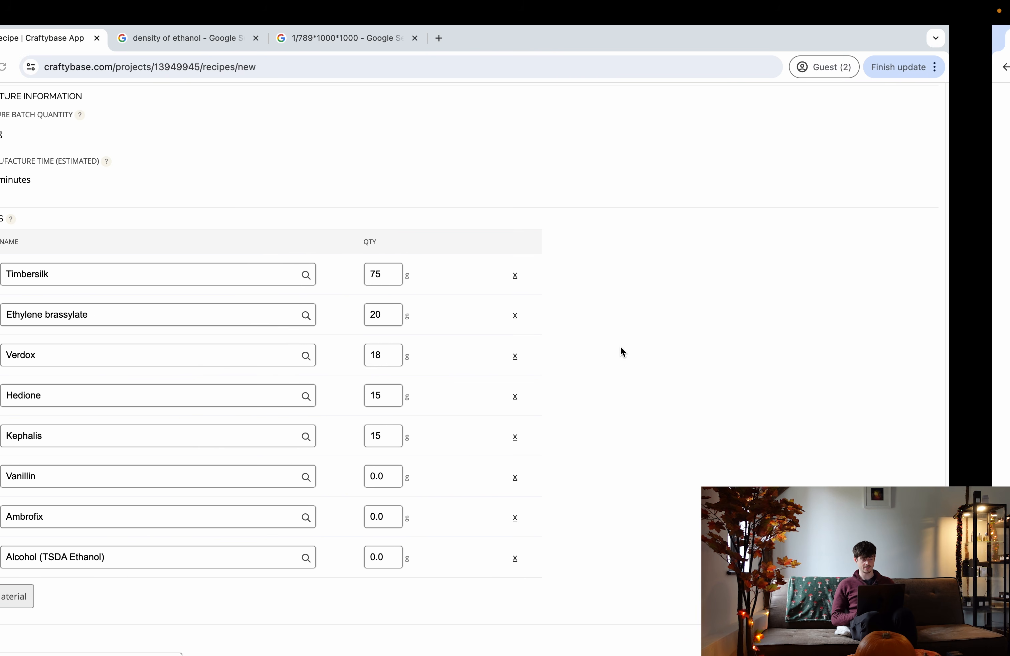
click(450, 478)
text(5)
click(447, 516)
text(2)
click(442, 553)
text(600)
click(696, 502)
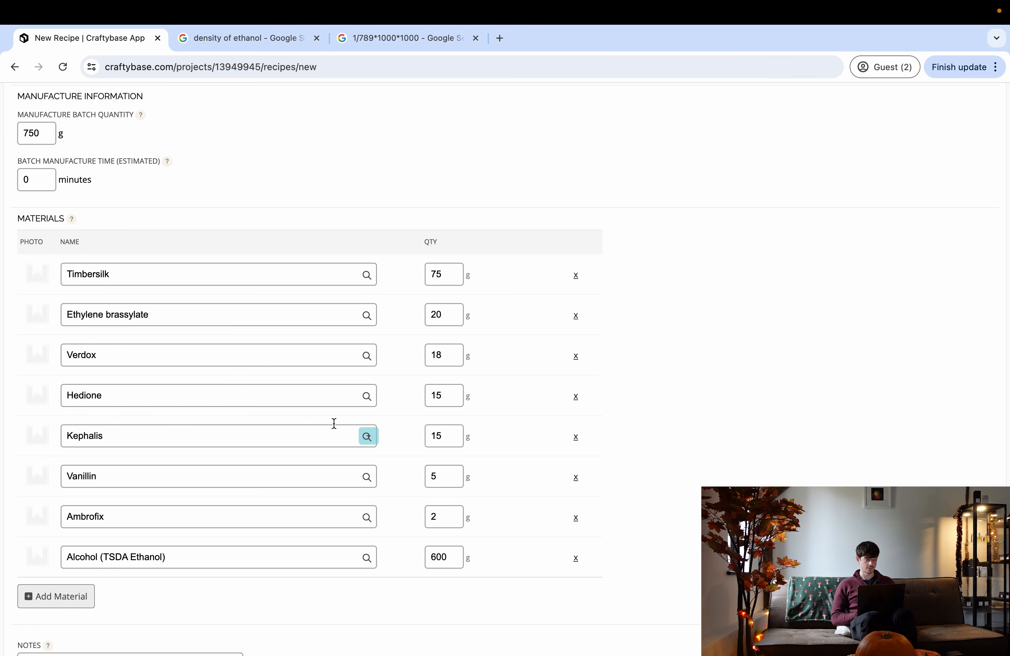
scroll(97, 588, up, 4)
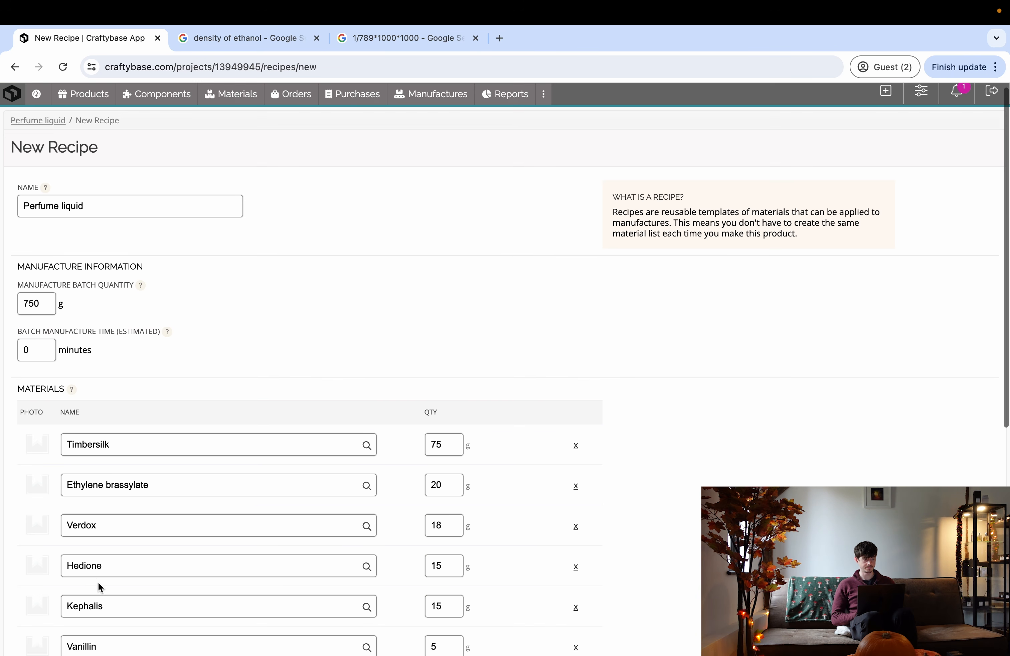
scroll(205, 420, down, 6)
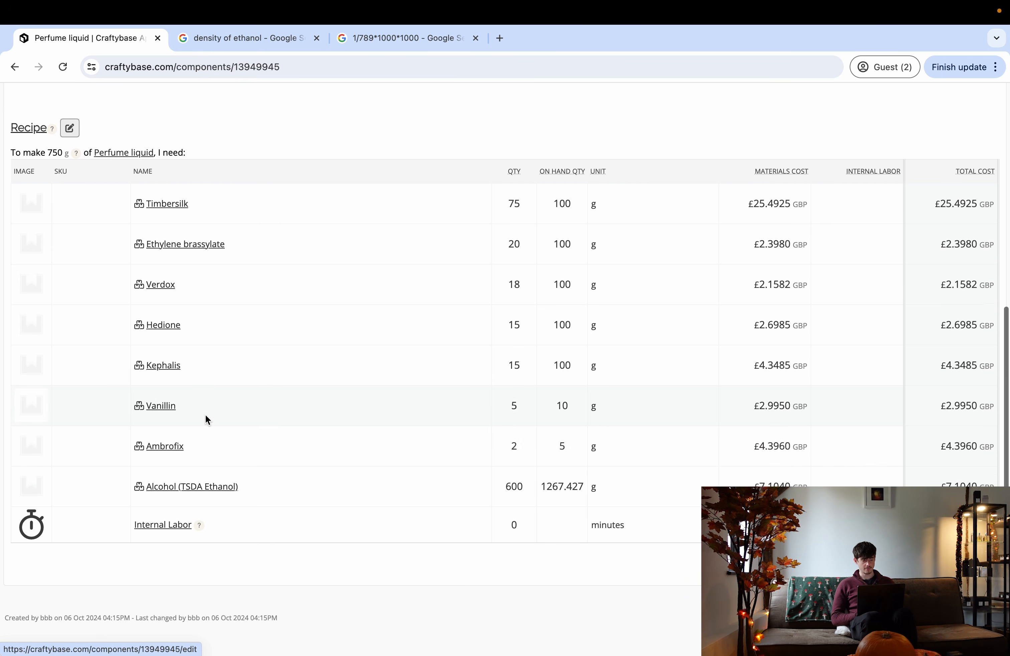
scroll(205, 420, up, 6)
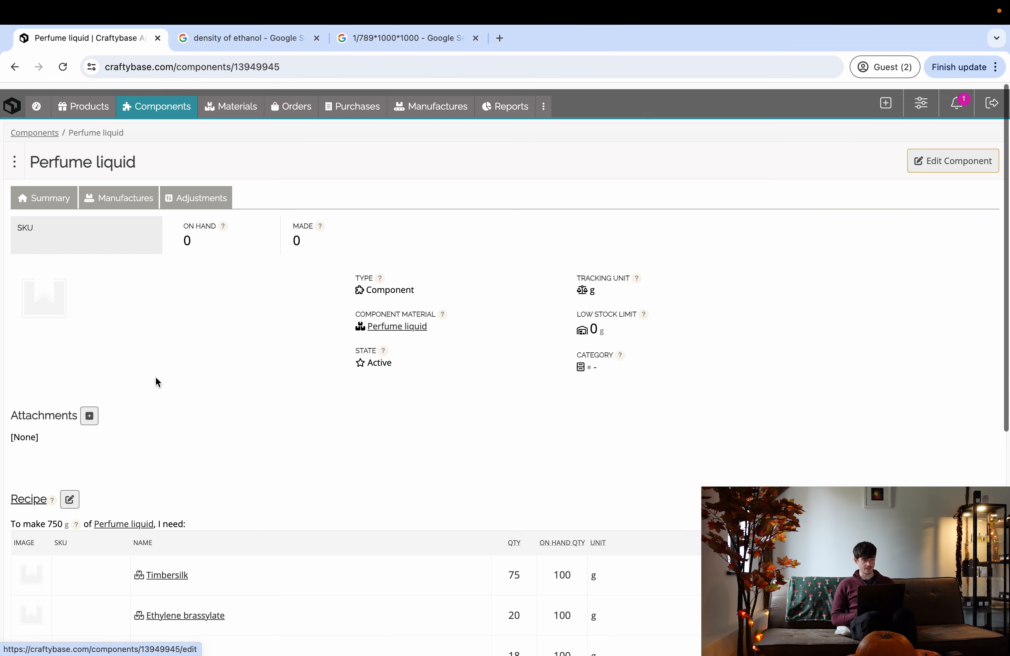
- Save a completed 750 g Perfume liquid manufacture, batch MQK6WVN, costing £51.5907
click(124, 203)
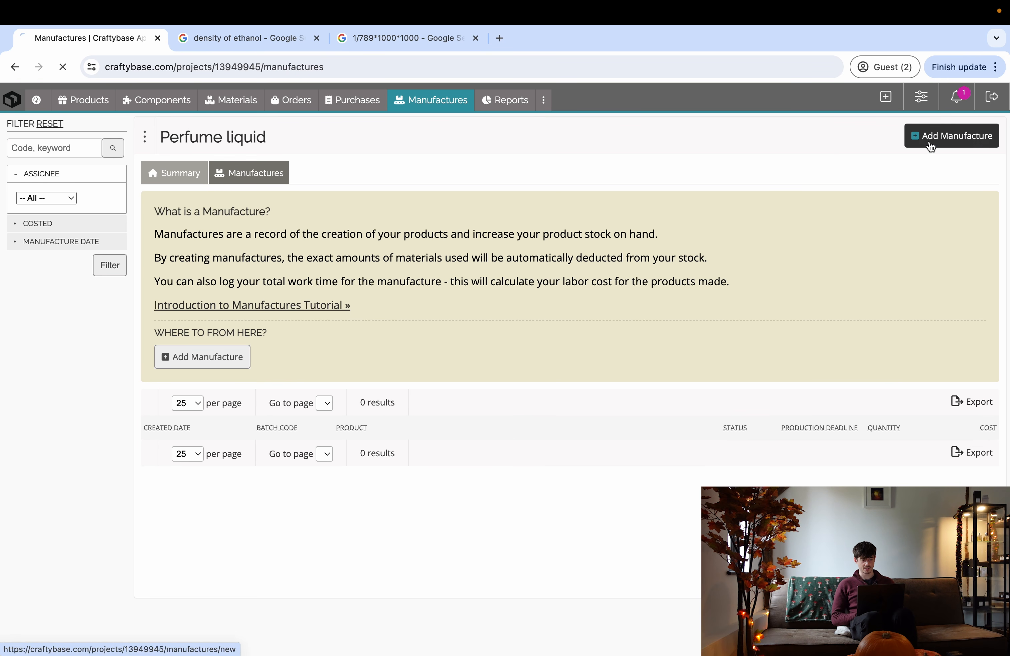
click(918, 136)
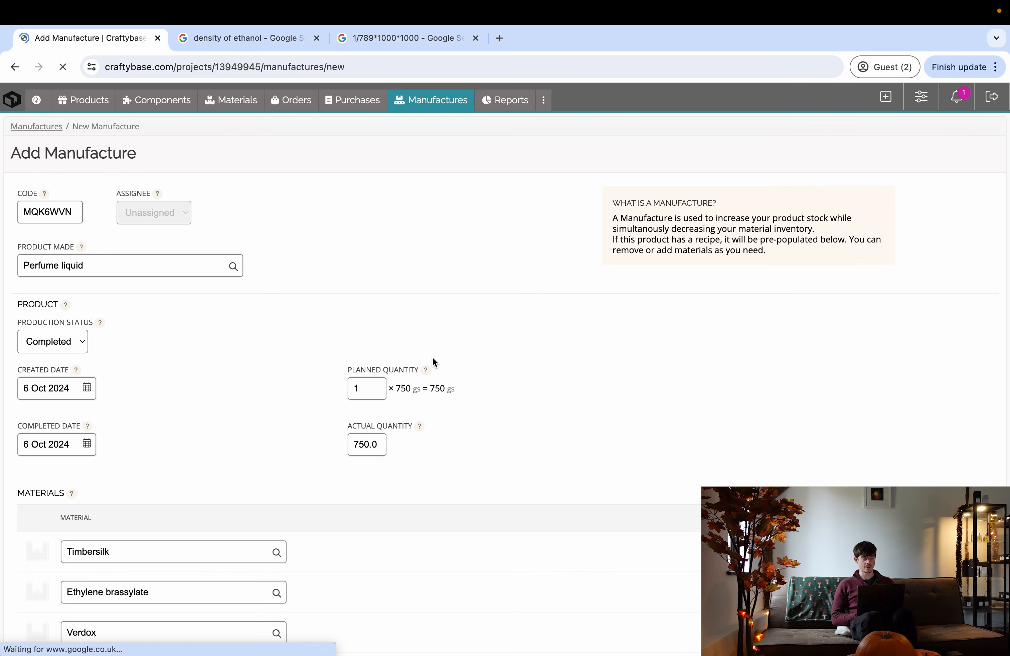
scroll(156, 459, down, 6)
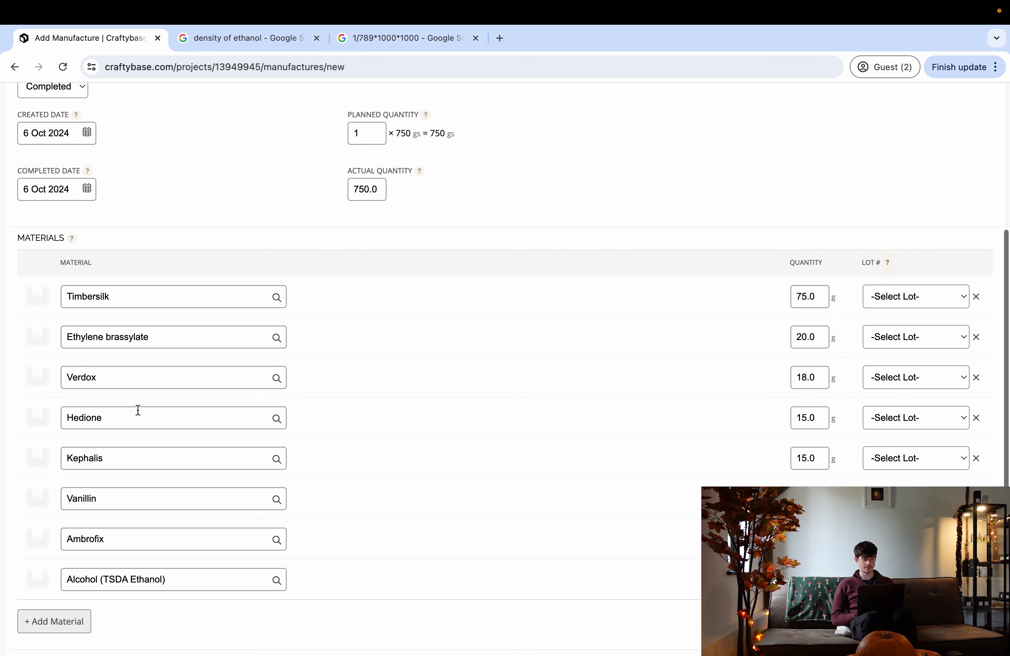
scroll(198, 297, up, 4)
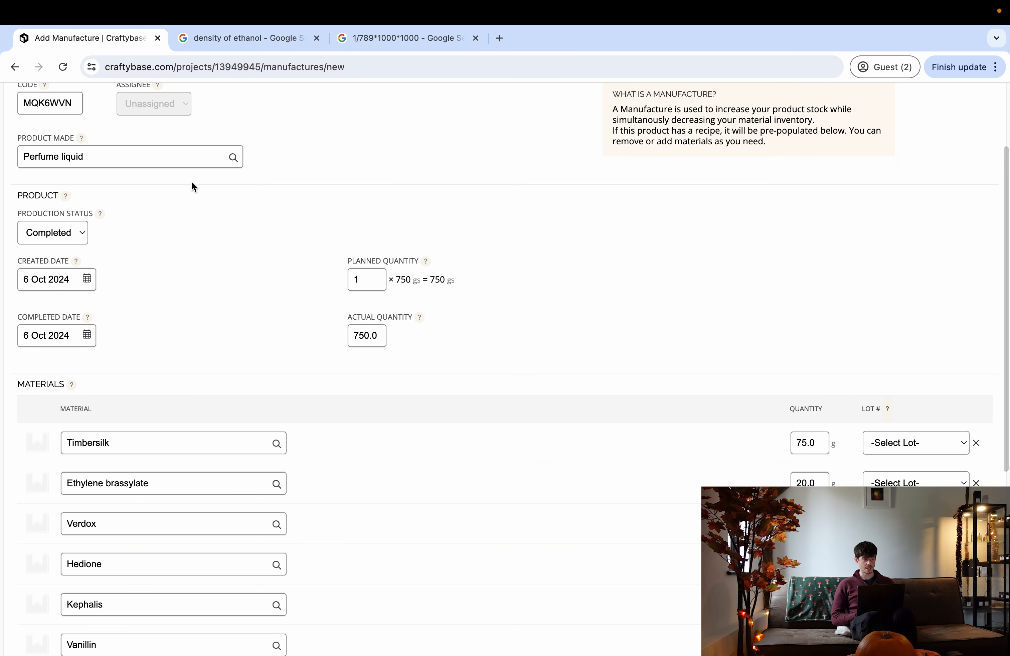
scroll(94, 320, up, 1)
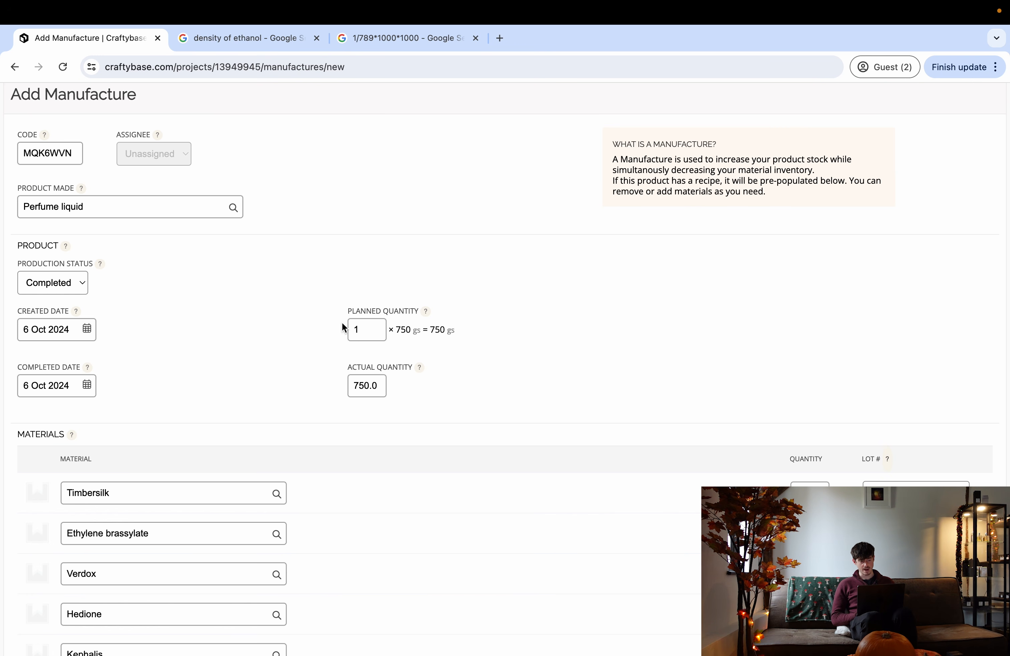
scroll(285, 408, down, 6)
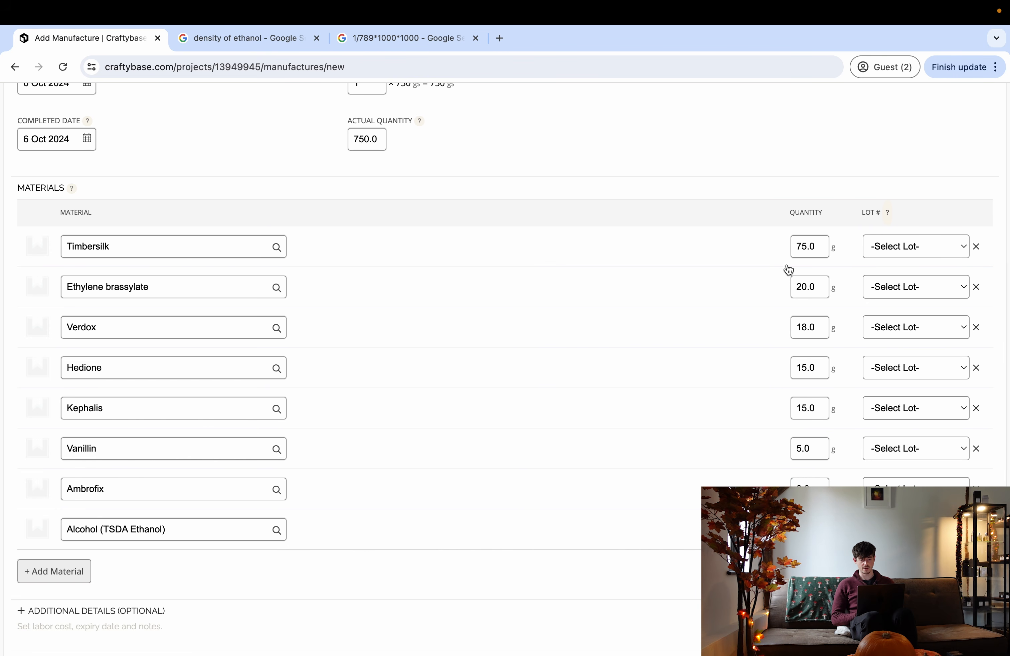
scroll(475, 449, down, 3)
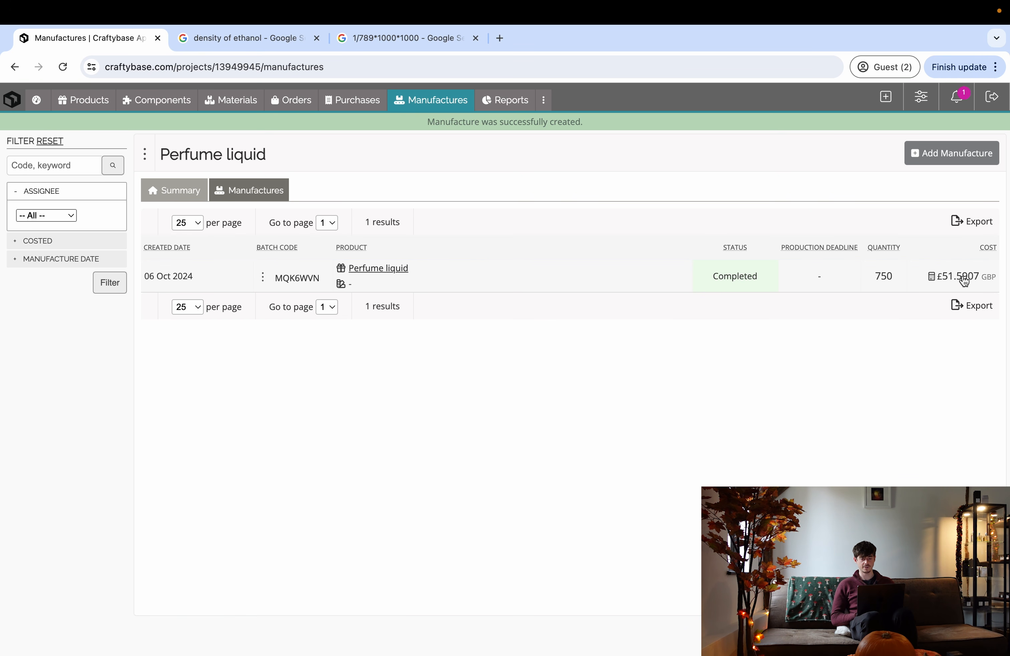
- Review the details of manufacture MQK6WVN and return to the manufactures list
click(286, 281)
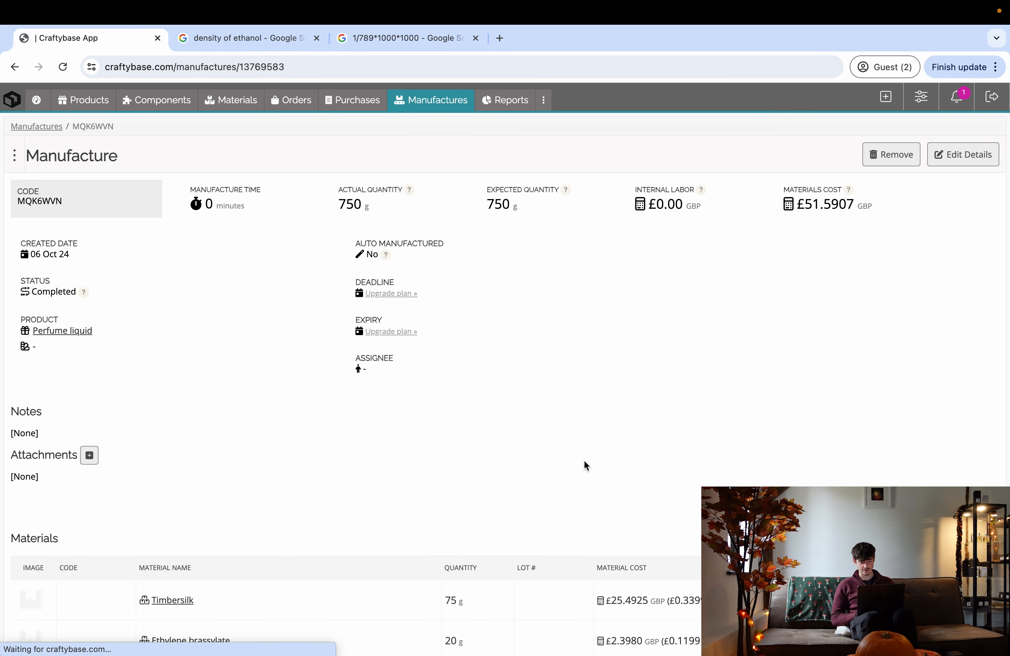
scroll(584, 464, down, 6)
scroll(575, 541, down, 3)
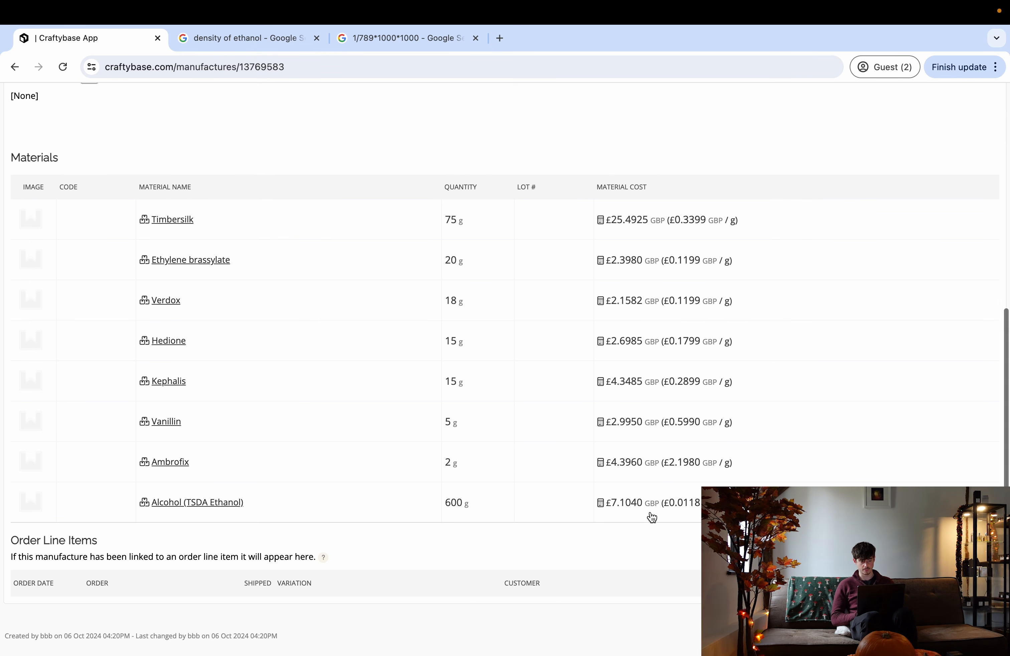
scroll(474, 519, up, 9)
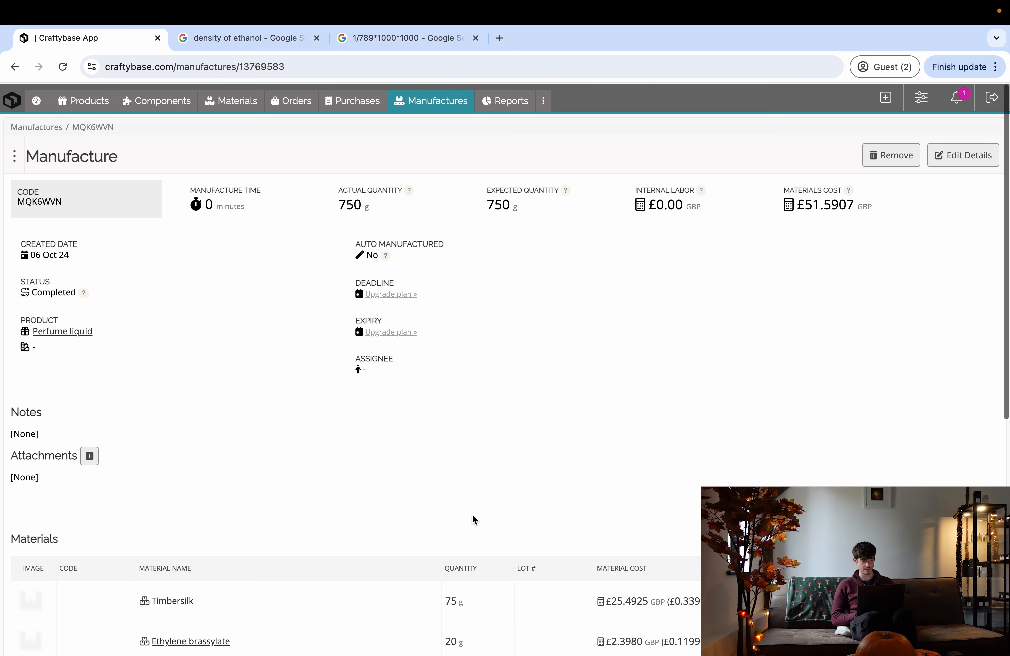
click(14, 66)
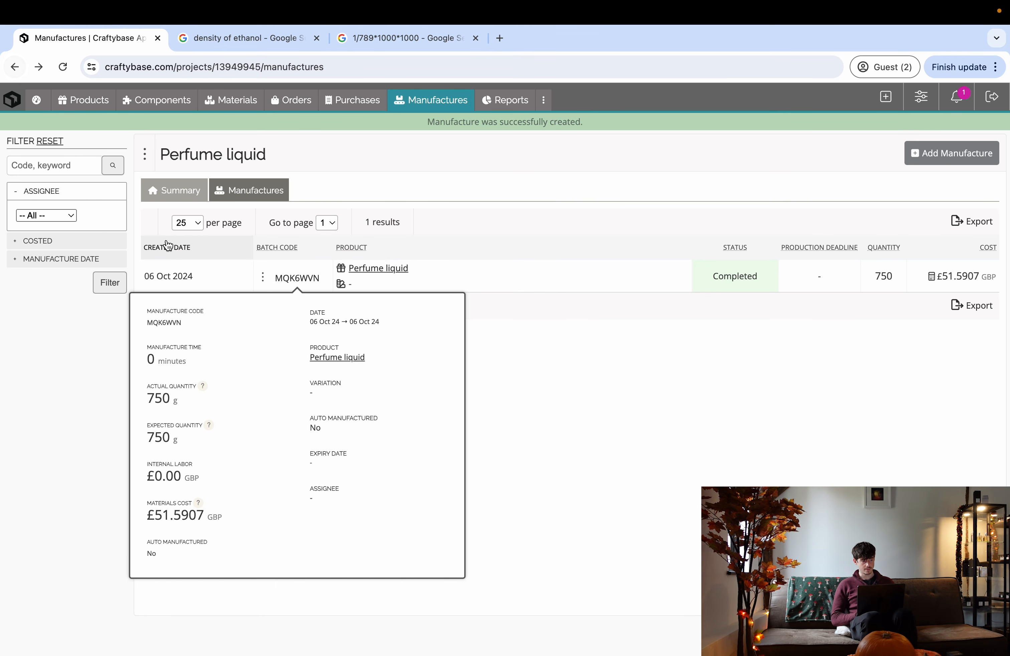
- Check Perfume liquid's stock adjustment history, confirming 750 on hand in Components
click(161, 100)
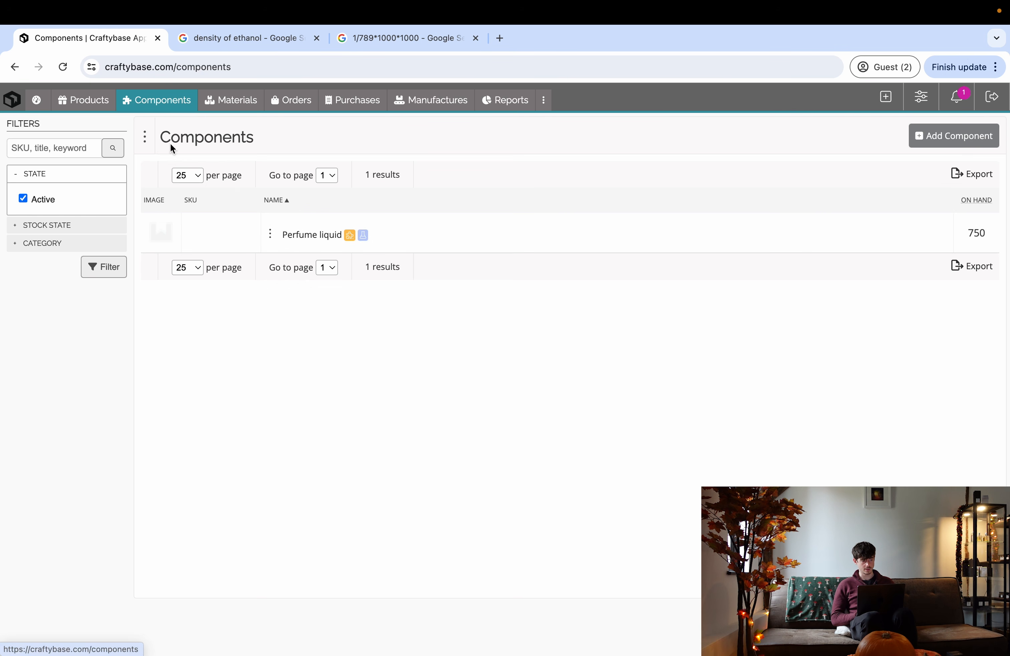
click(295, 235)
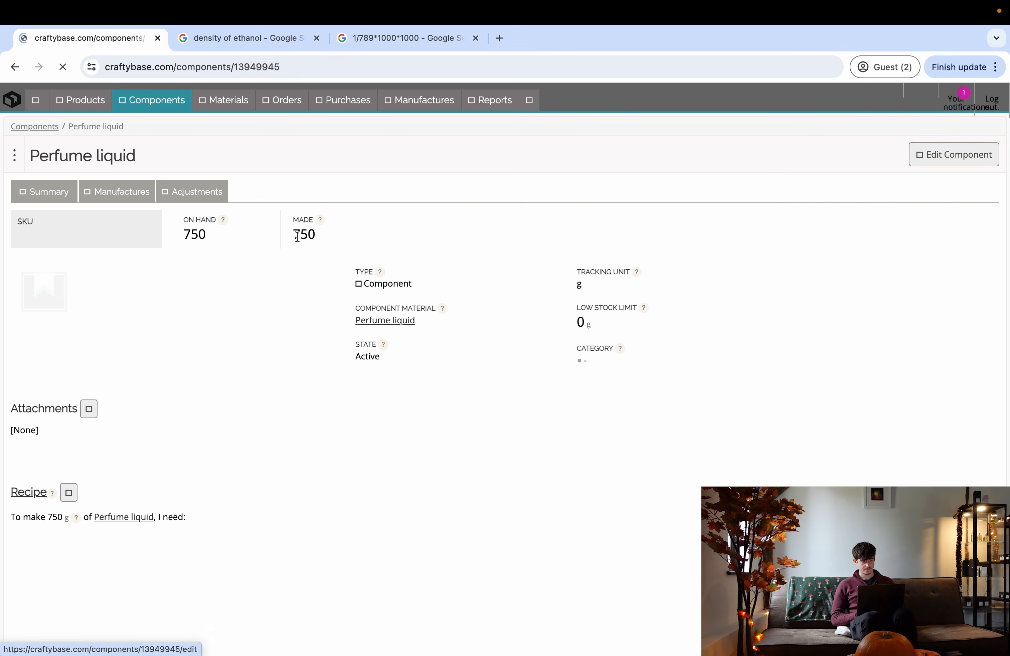
click(197, 192)
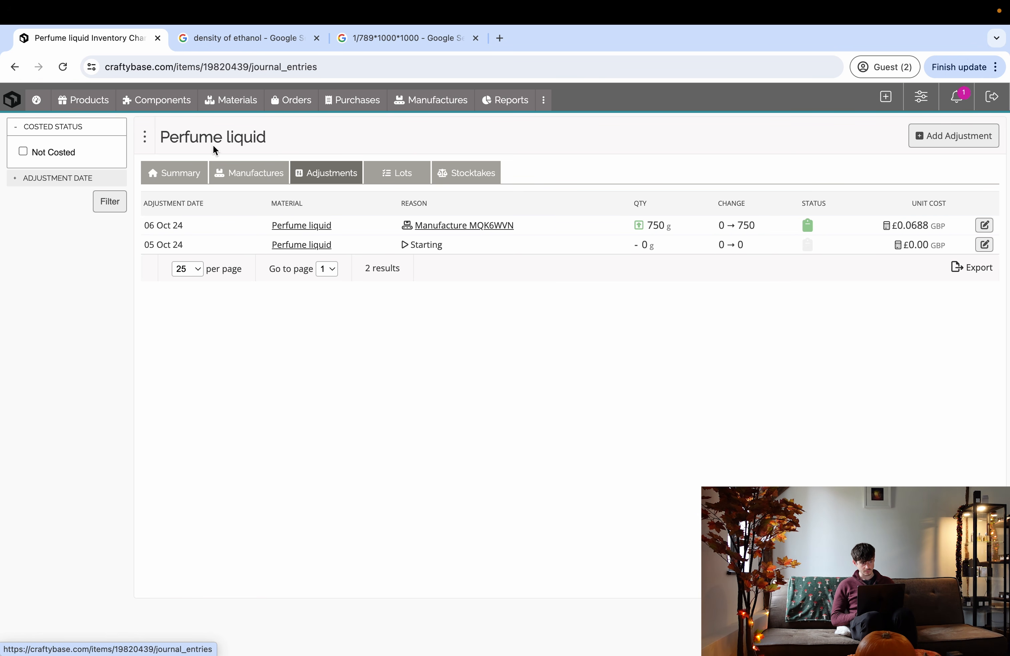
click(14, 69)
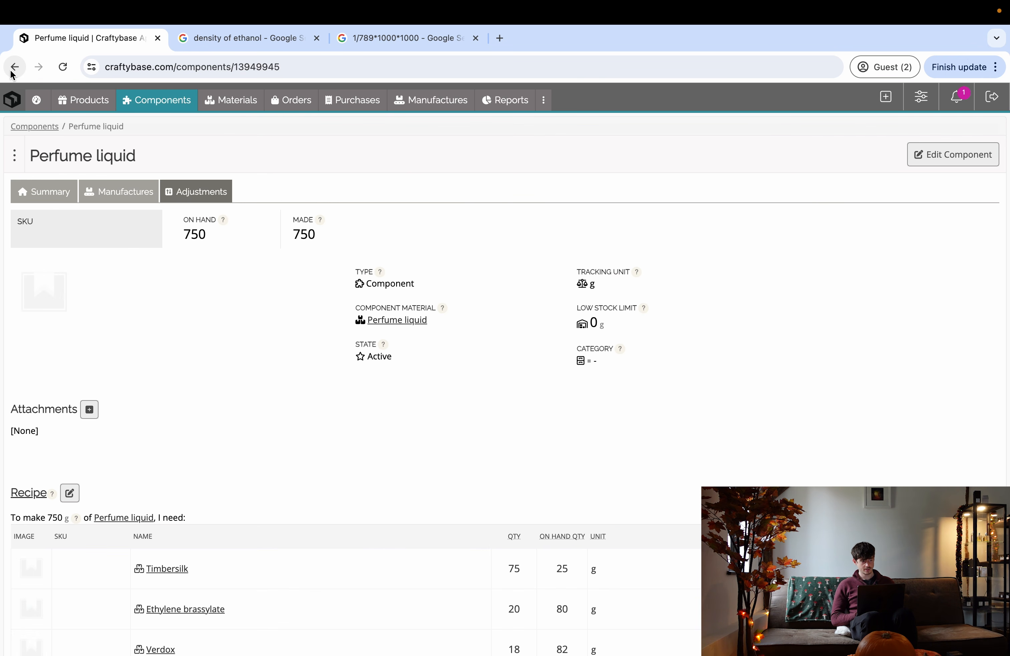
click(153, 102)
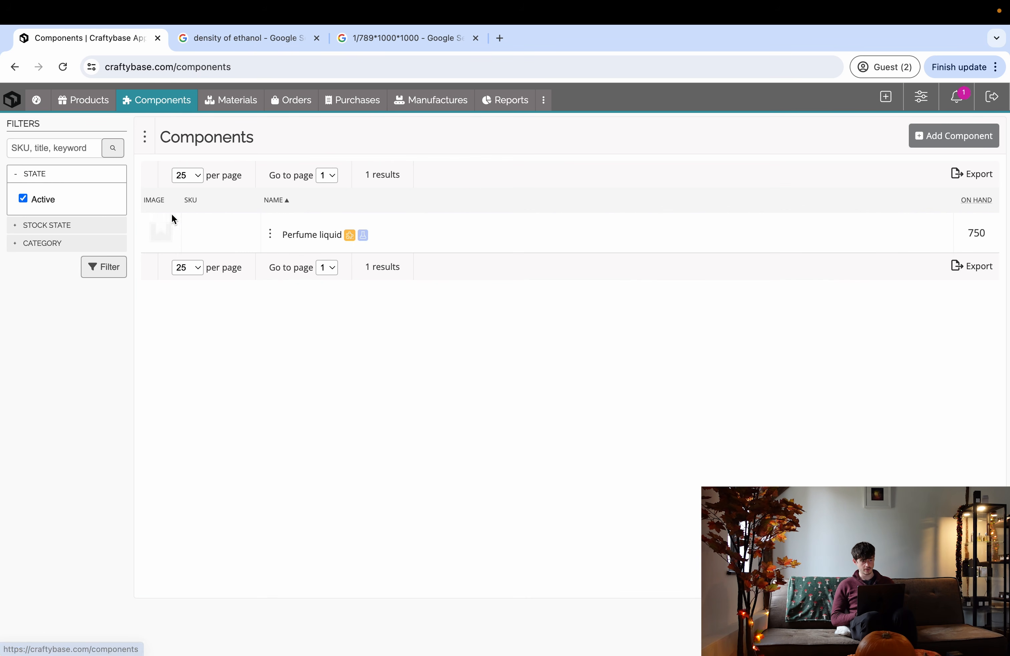
click(304, 239)
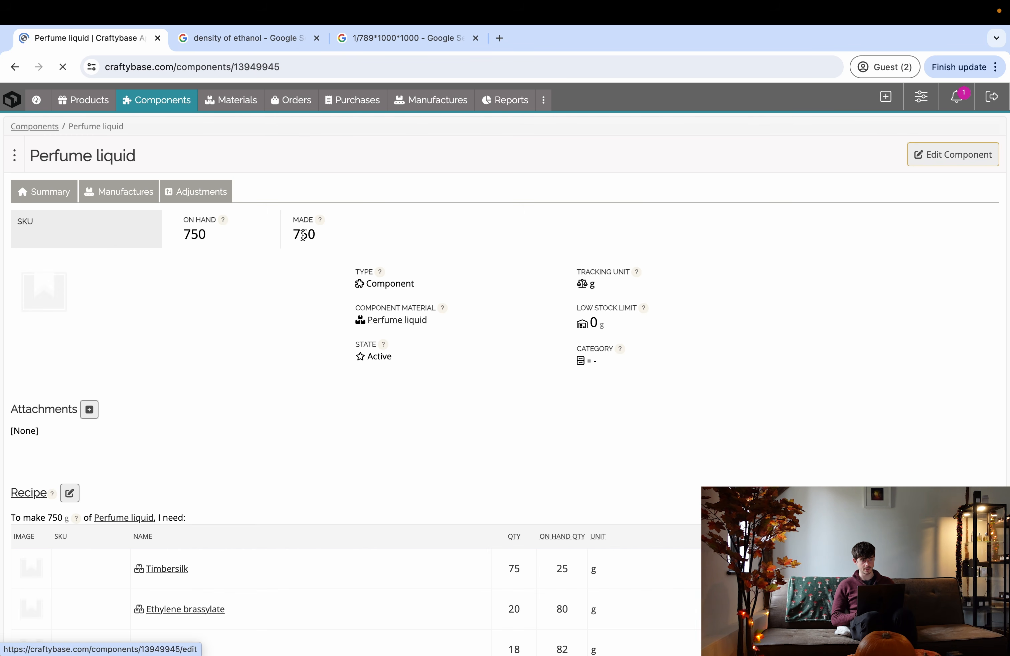
click(214, 197)
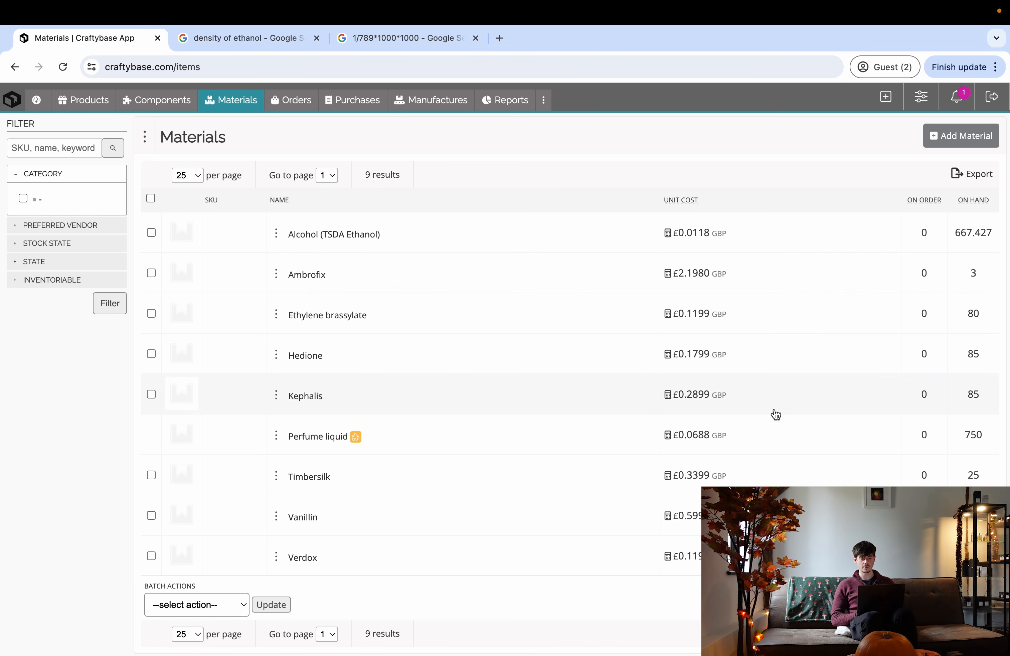
scroll(513, 390, down, 2)
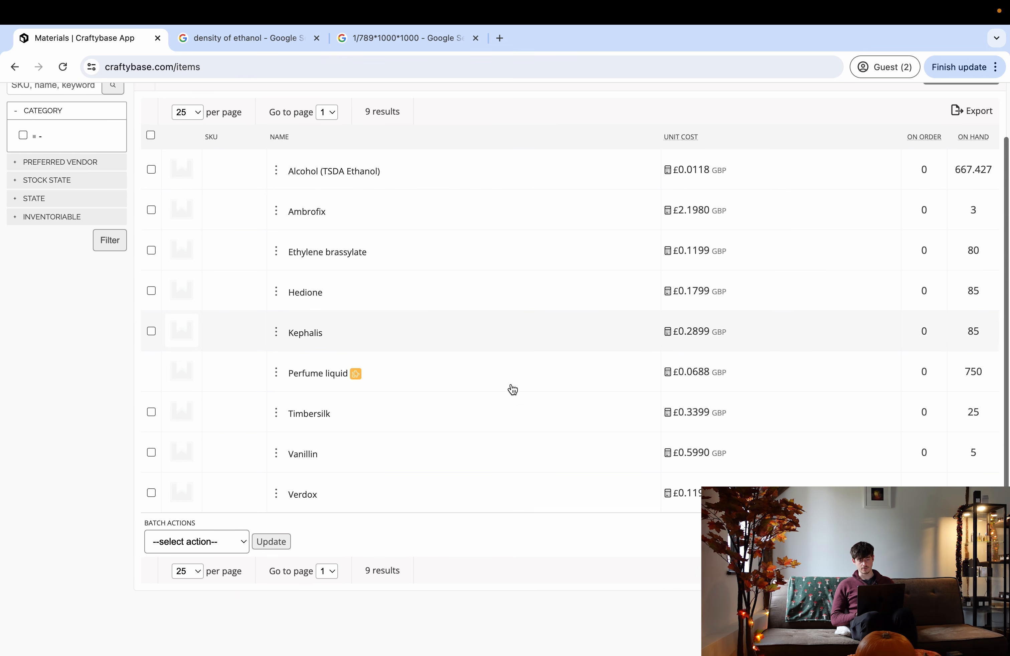
scroll(570, 332, up, 2)
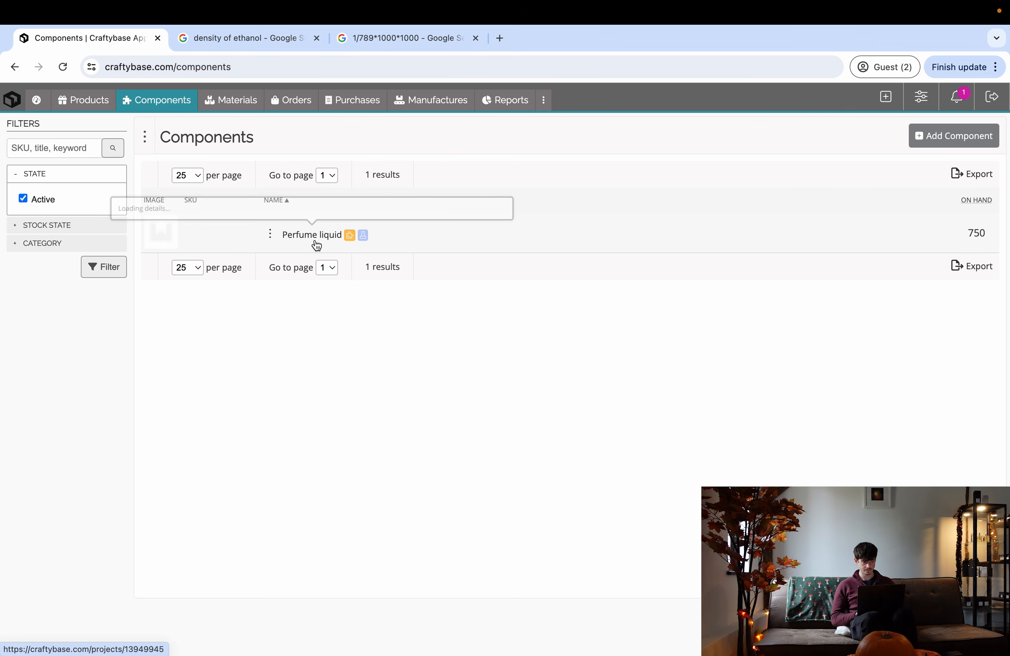
mouse_move(316, 245)
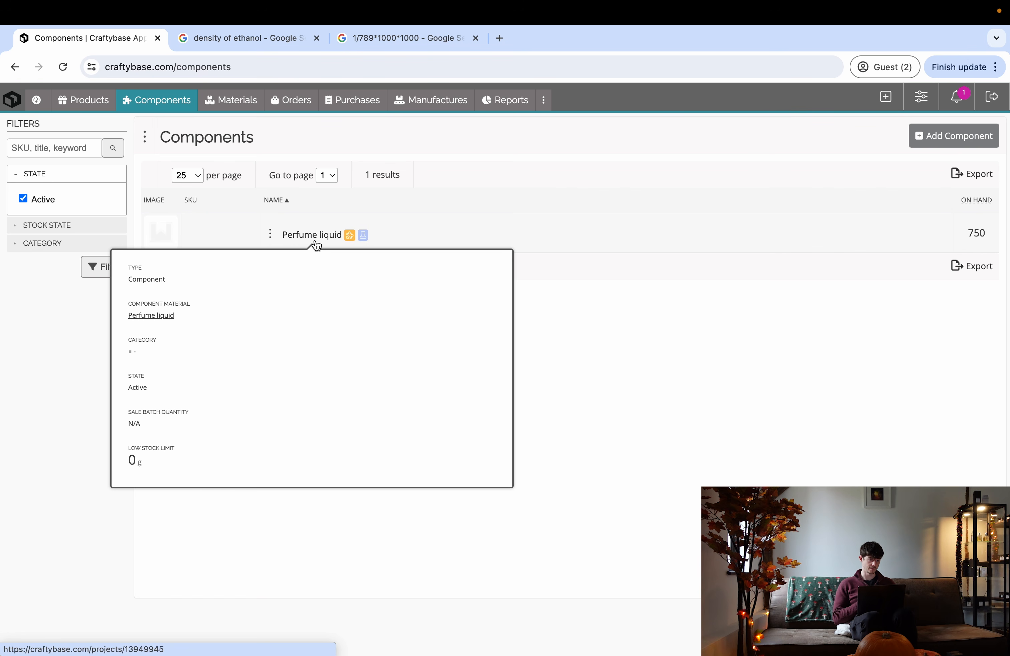
- Find the 30ml FEA 15 bottle with box, cap & pump under Perfumery supplies > Retail packaging
key(ctrl+Right)
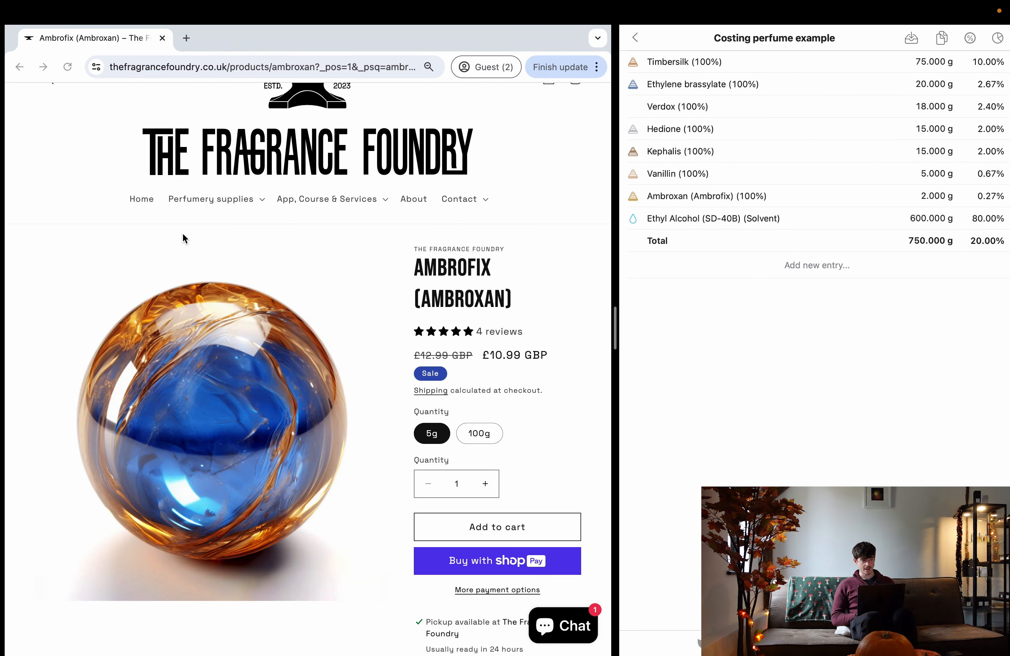
click(206, 199)
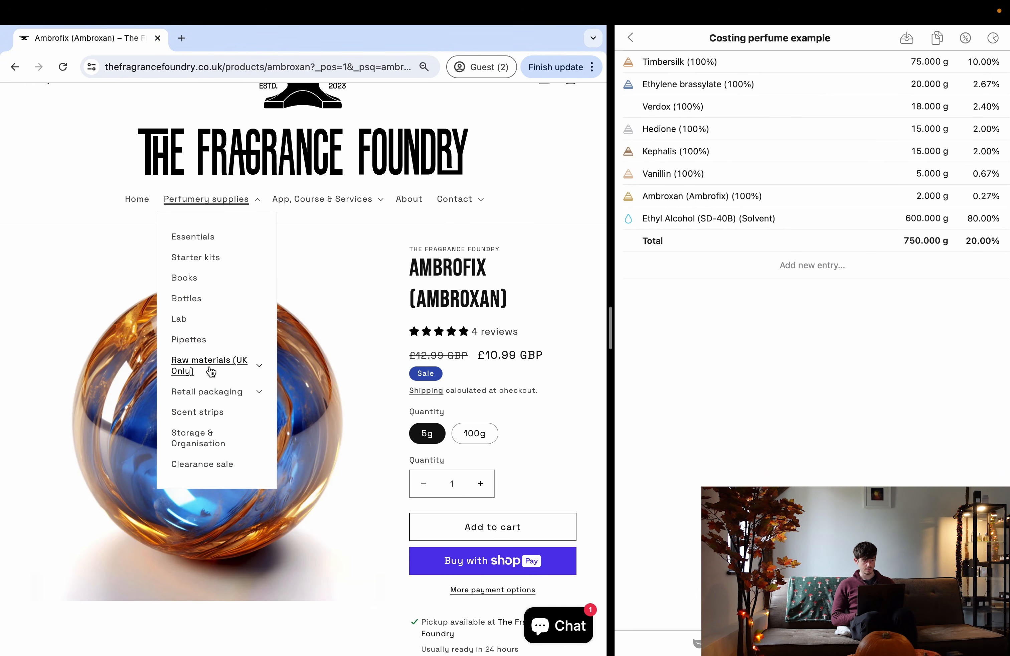
click(208, 391)
click(209, 446)
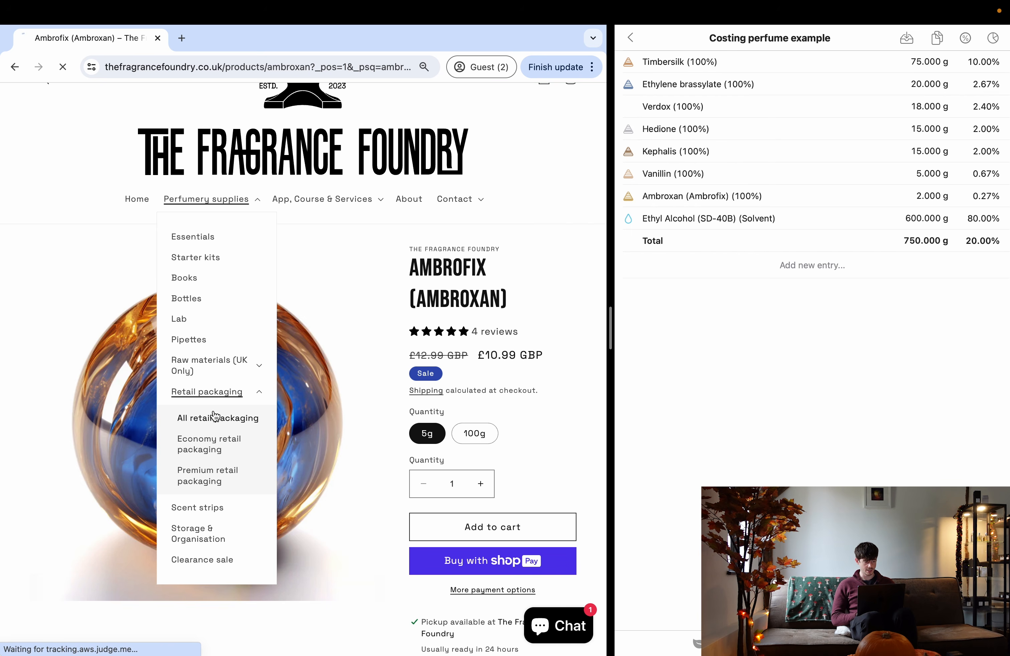
scroll(276, 308, down, 10)
scroll(275, 309, up, 2)
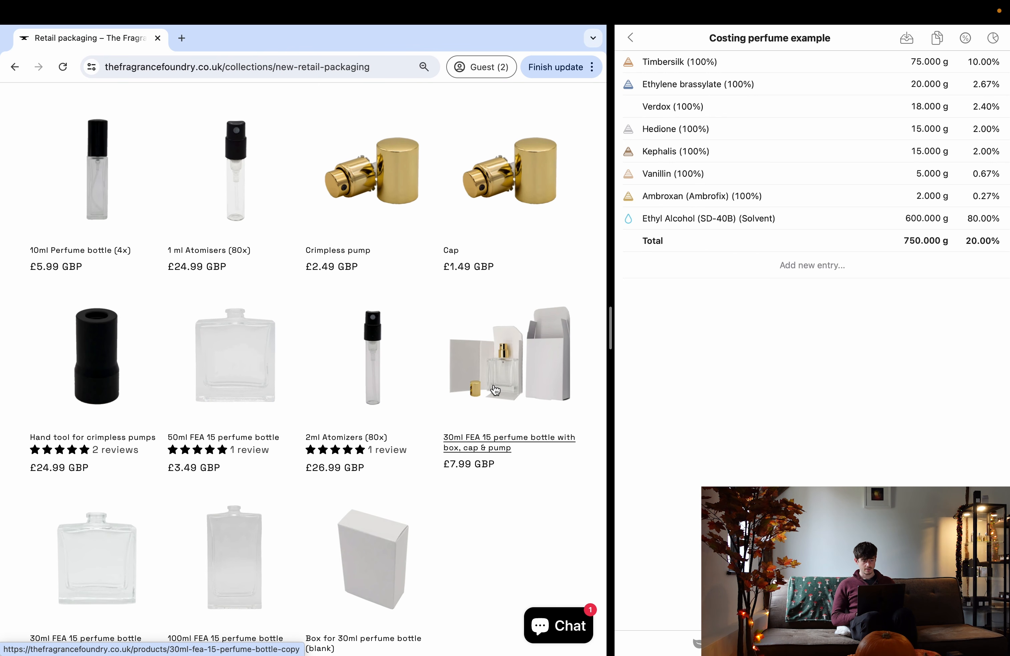
click(507, 385)
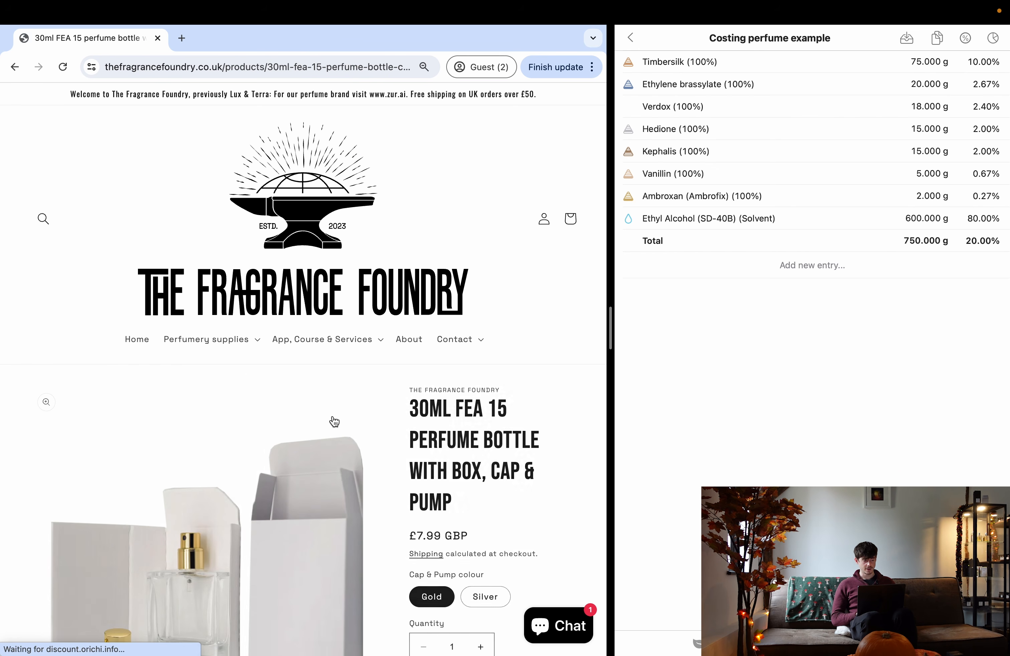
scroll(278, 496, down, 6)
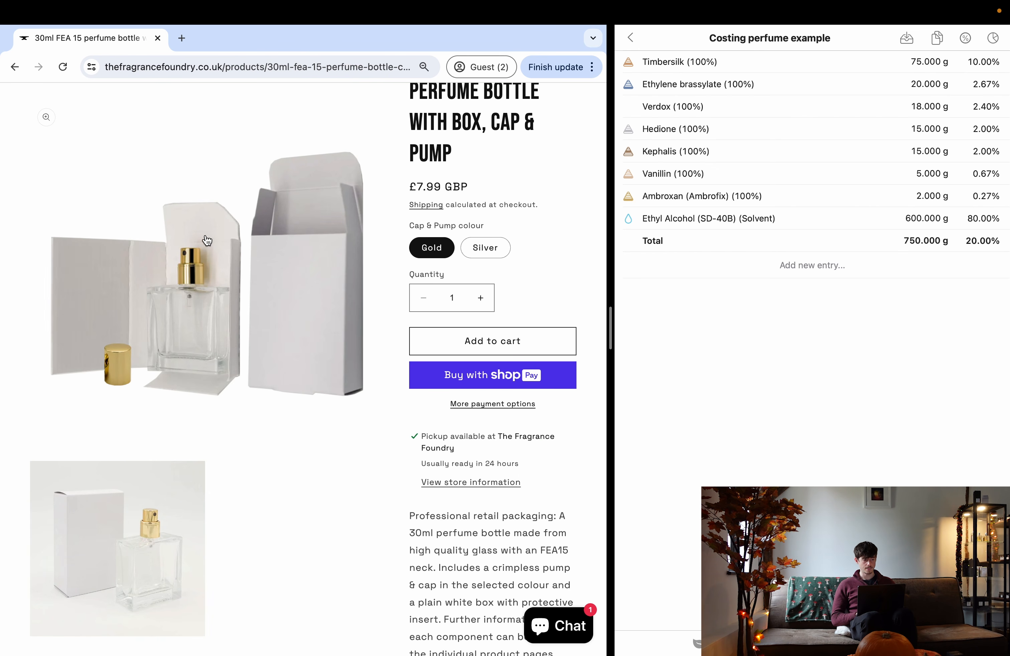
scroll(368, 343, up, 2)
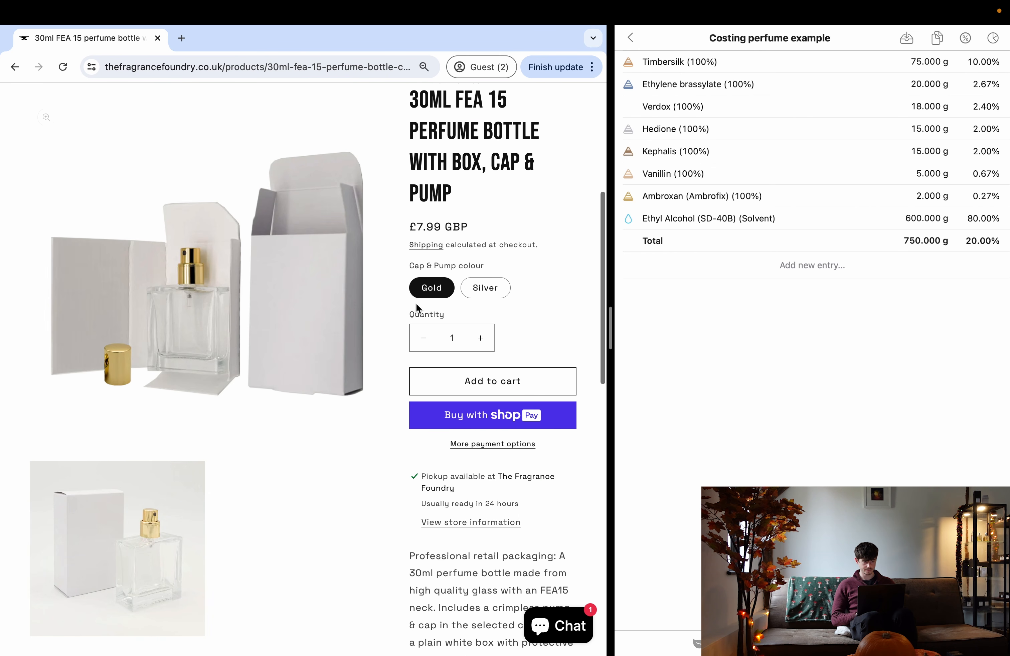
- Copy the bottle's £7.99 price and go back to Craftybase's Materials list
drag(416, 227, 437, 230)
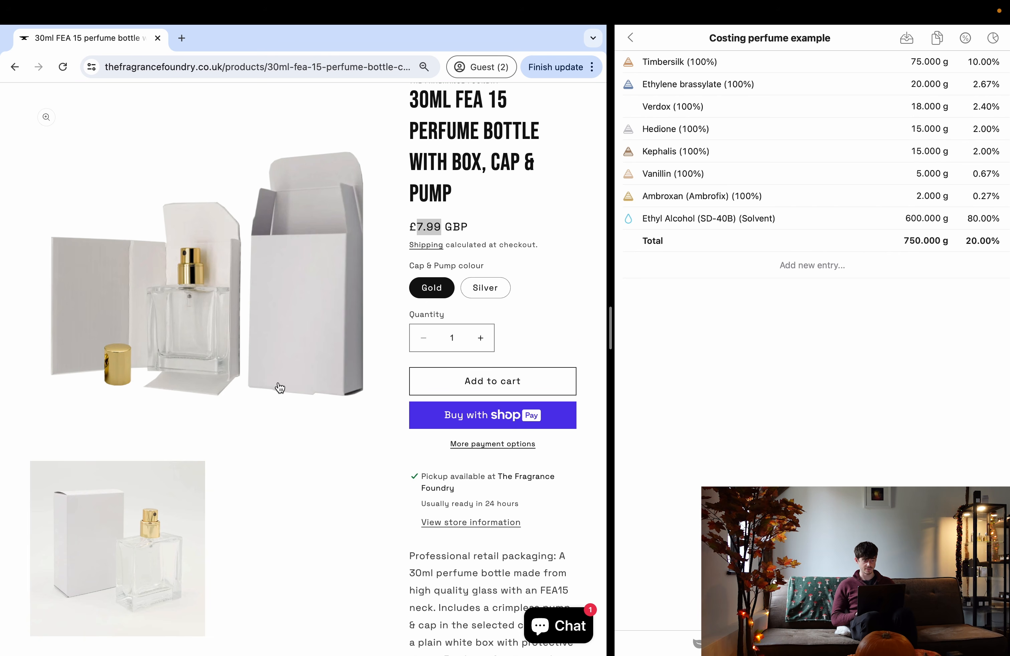
scroll(280, 388, down, 3)
scroll(280, 388, up, 3)
click(435, 219)
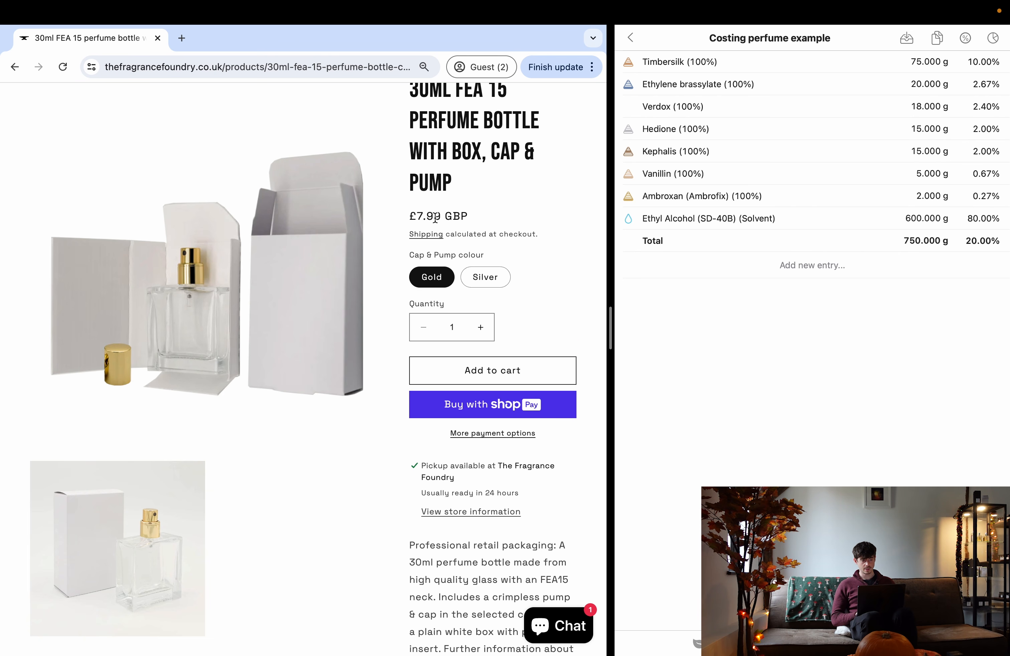
drag(439, 219, 418, 218)
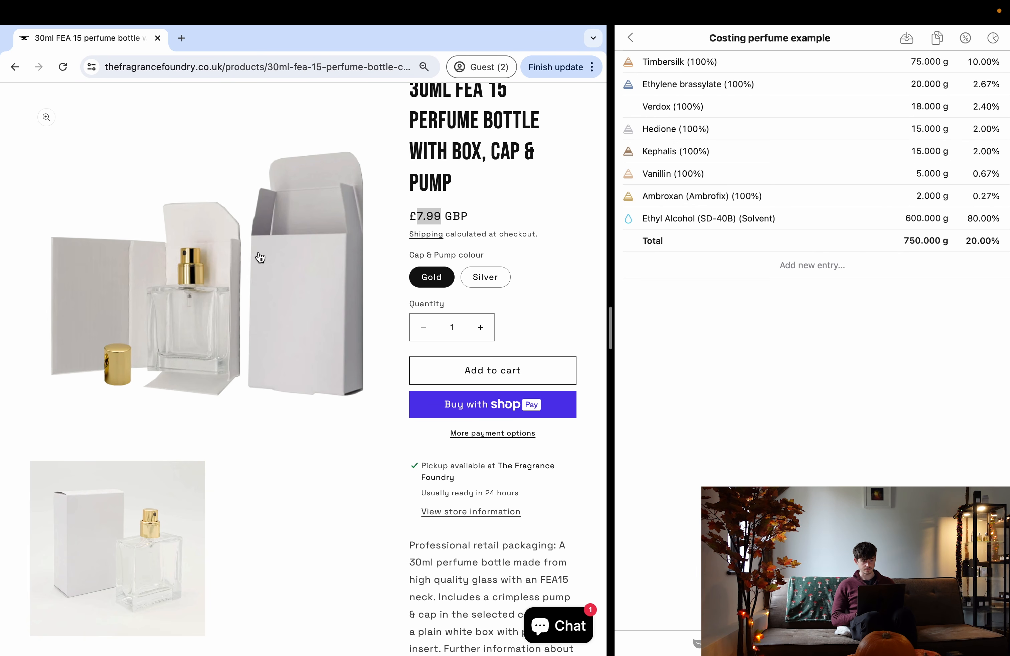
key(ctrl+Left)
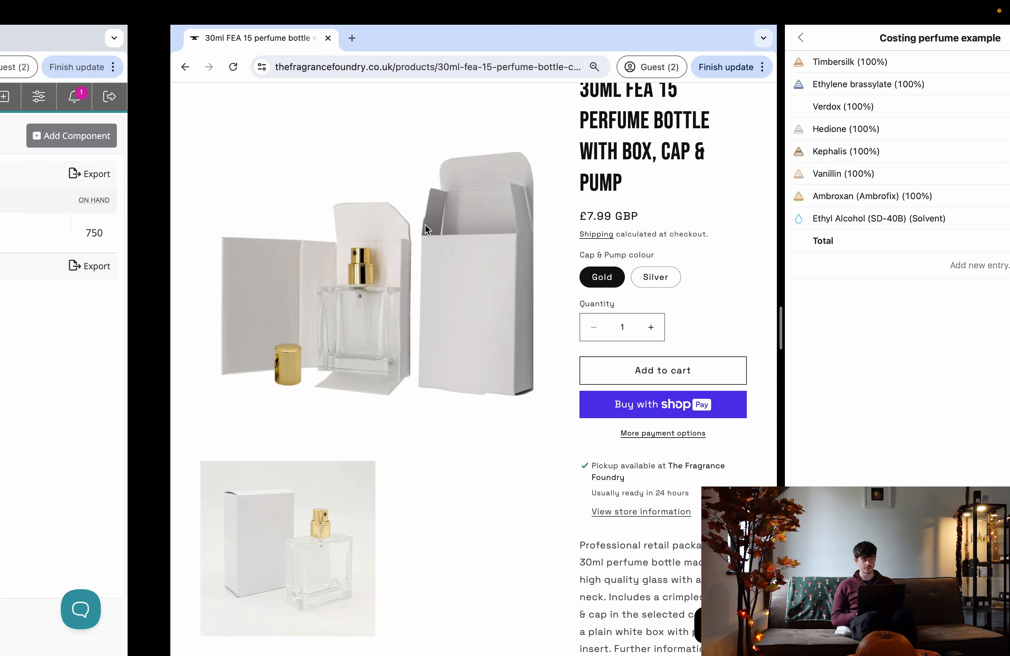
click(239, 103)
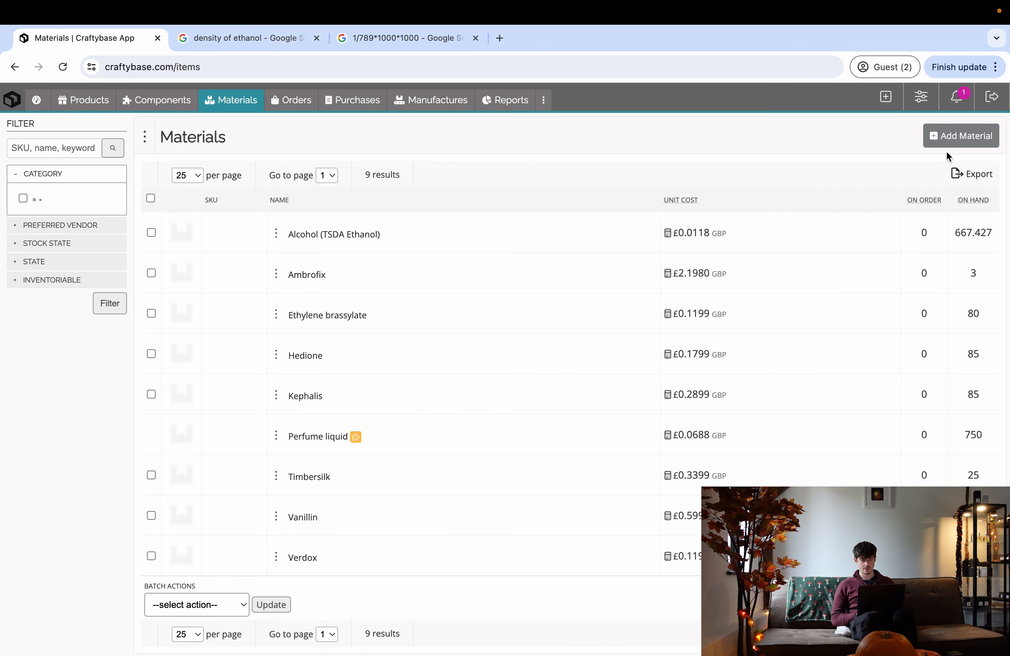
- Save a new material '30ml Perfume bottle with box, cap & pump' tracked per item
click(959, 139)
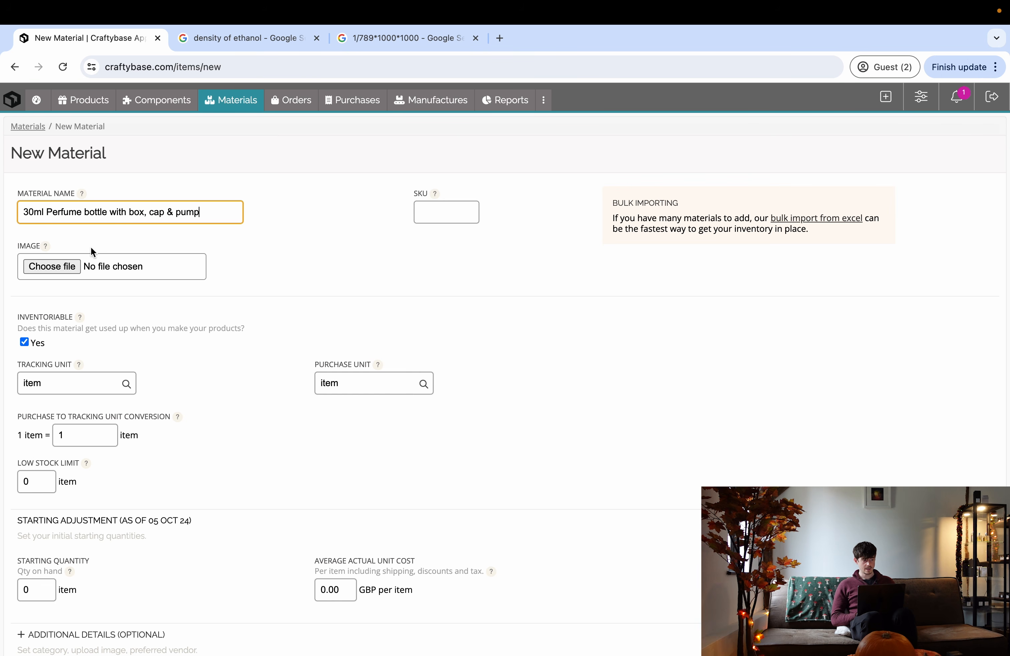
drag(20, 211, 220, 216)
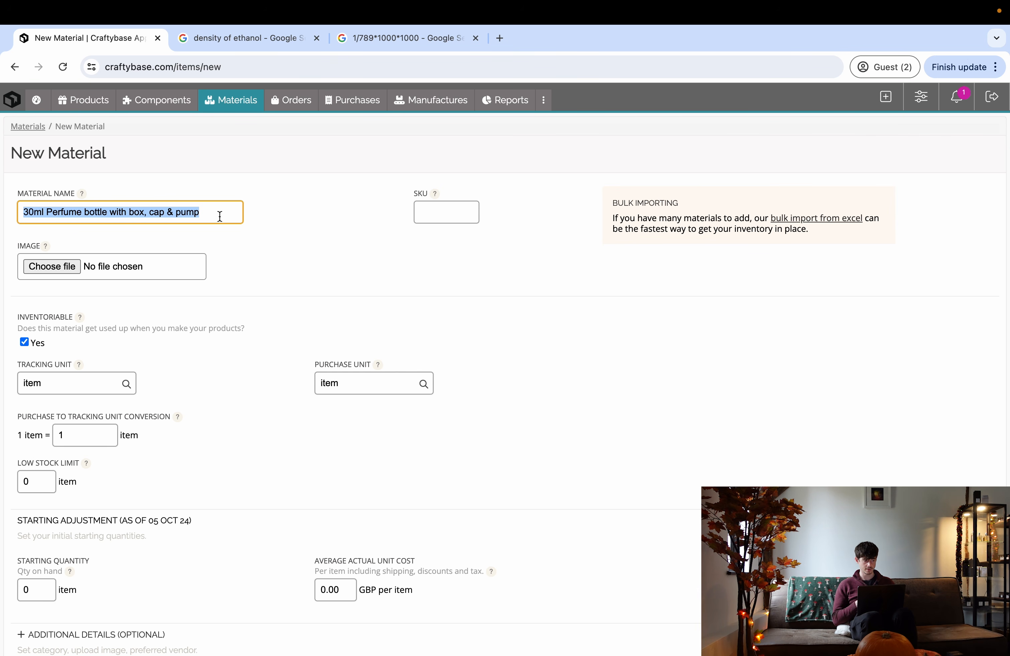
click(159, 365)
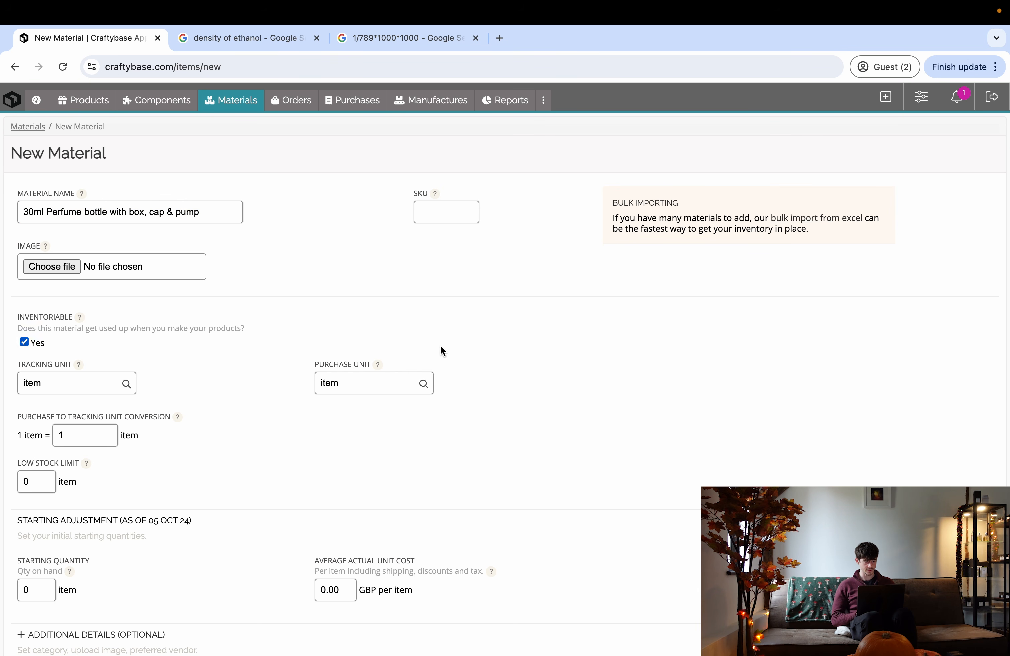
scroll(74, 468, down, 5)
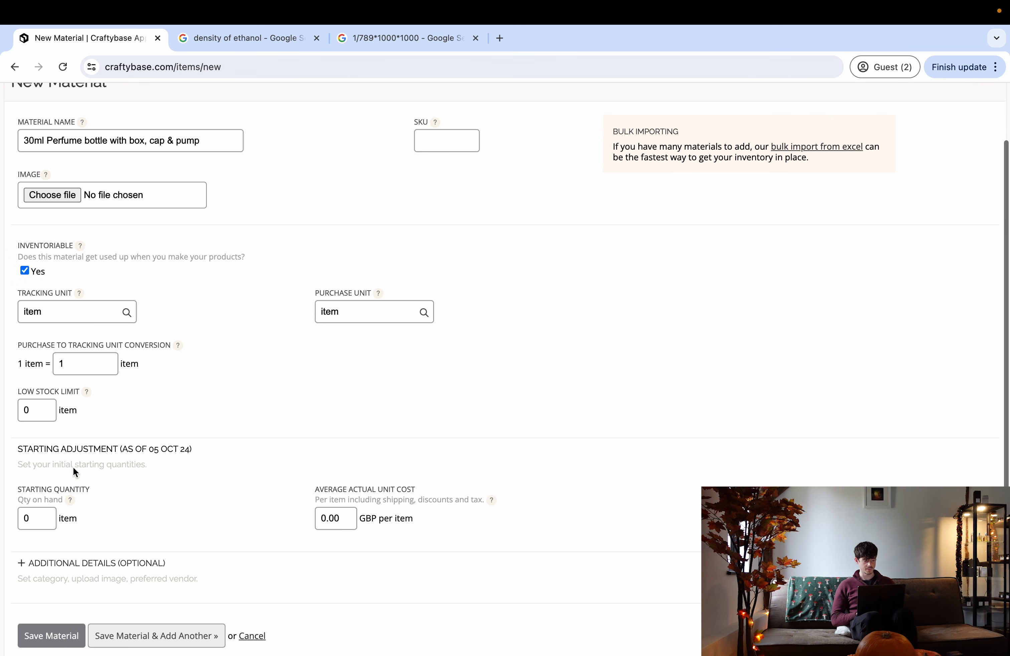
click(57, 599)
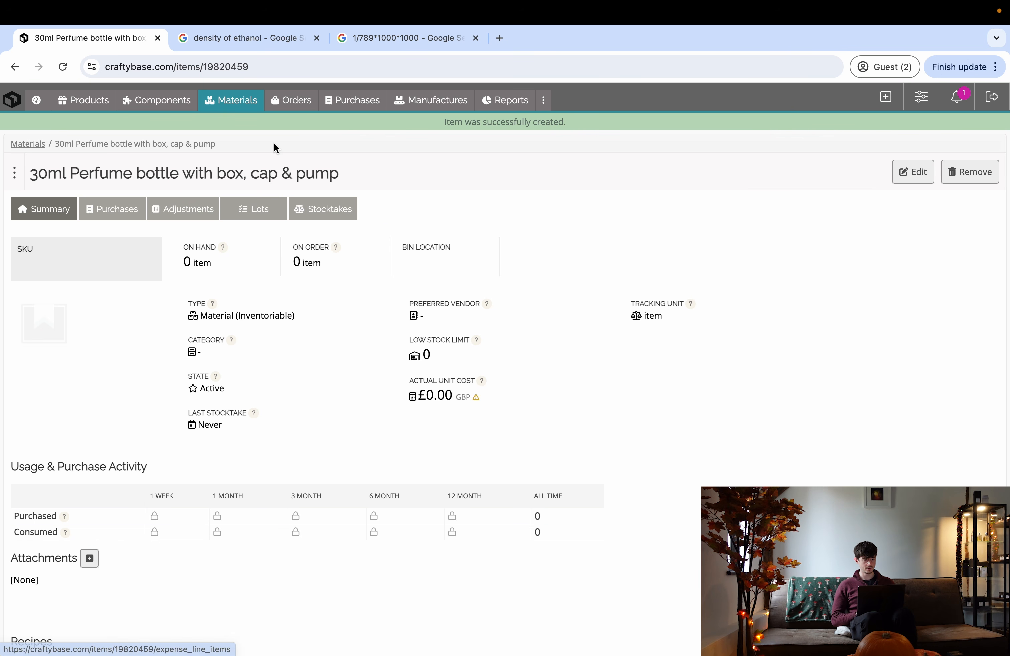
- Save a product named 'Finished 30ml perfume' and begin its recipe
click(97, 107)
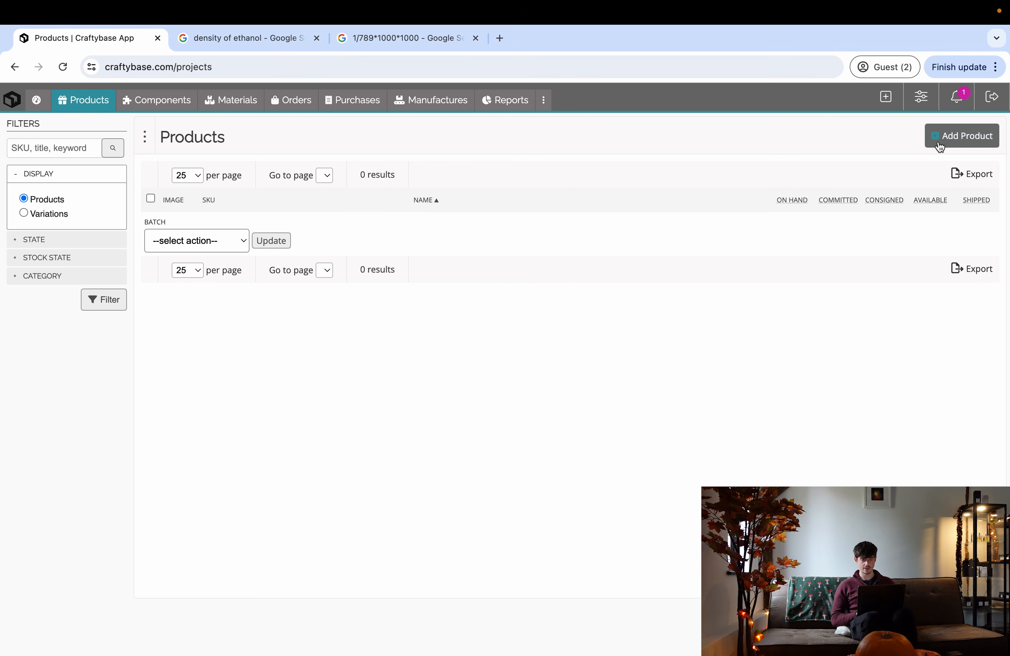
click(956, 145)
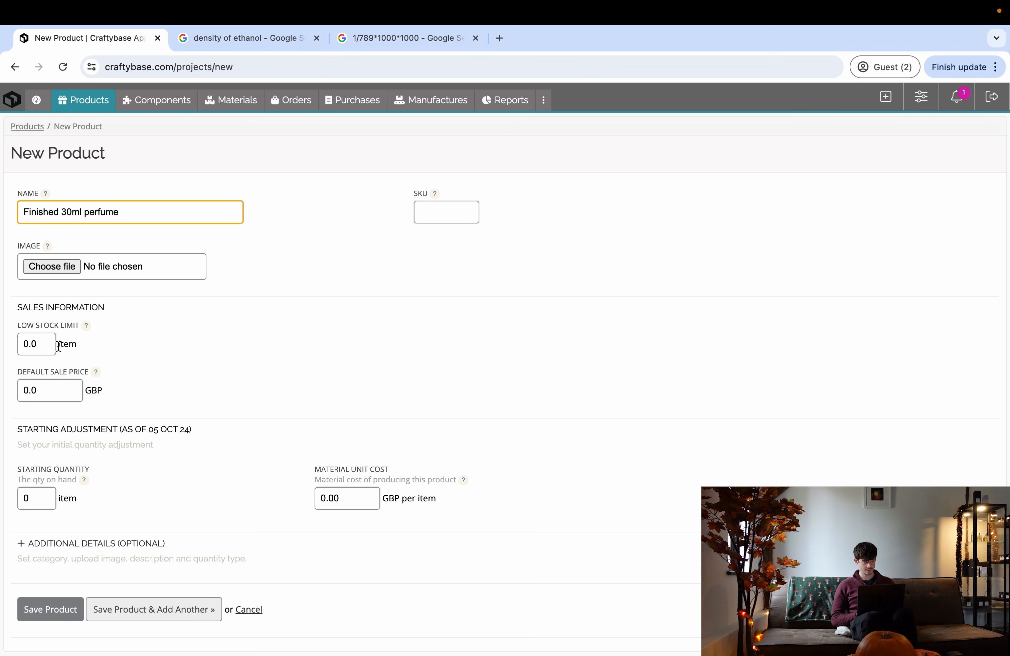
scroll(56, 378, down, 2)
click(47, 554)
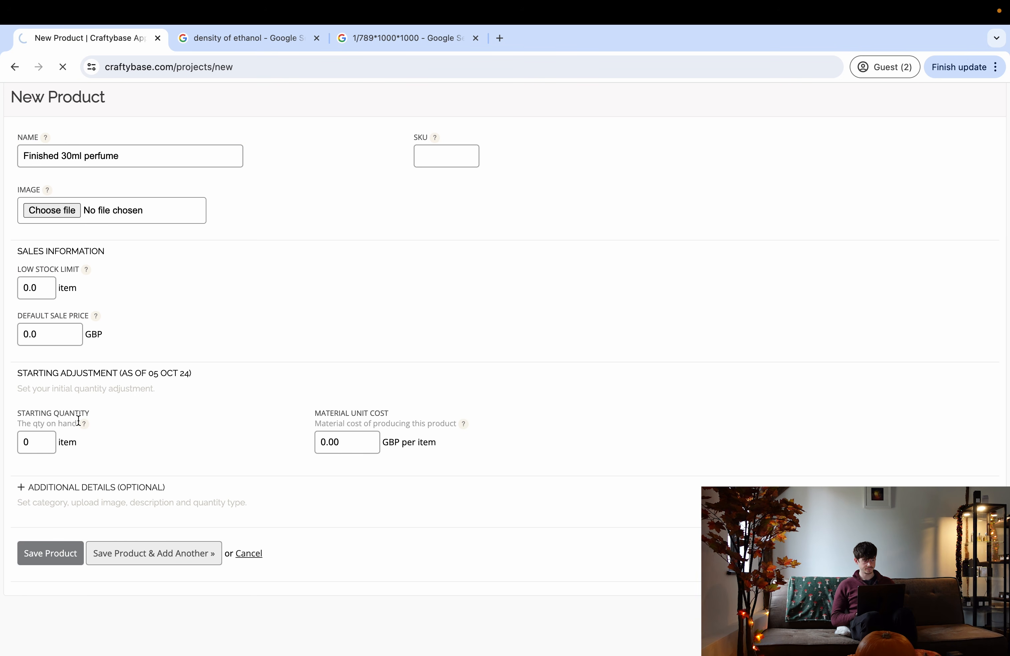
scroll(106, 303, down, 5)
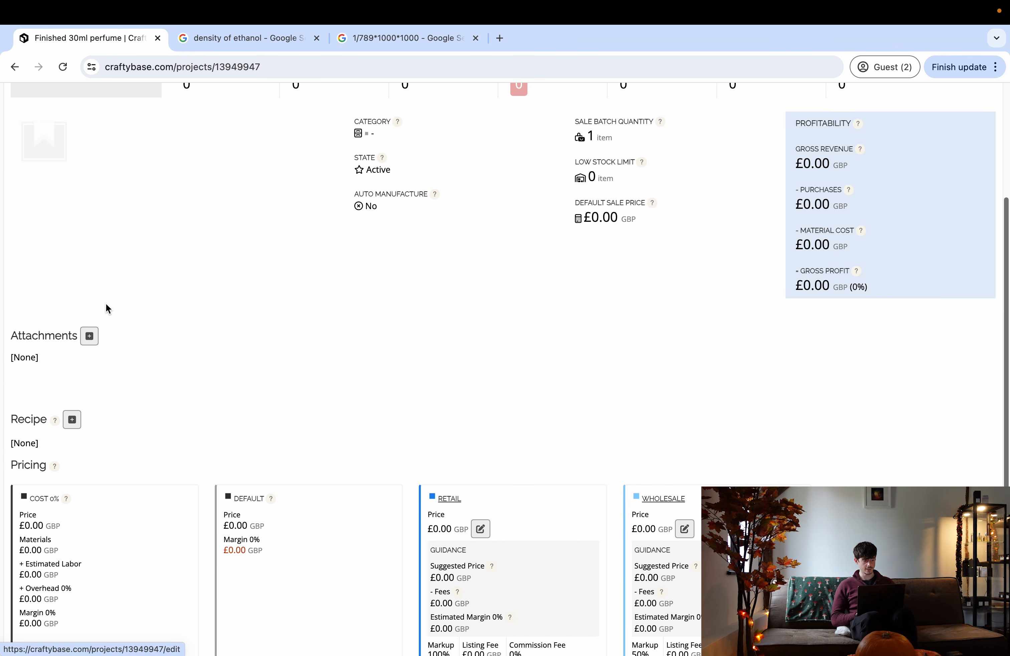
click(73, 420)
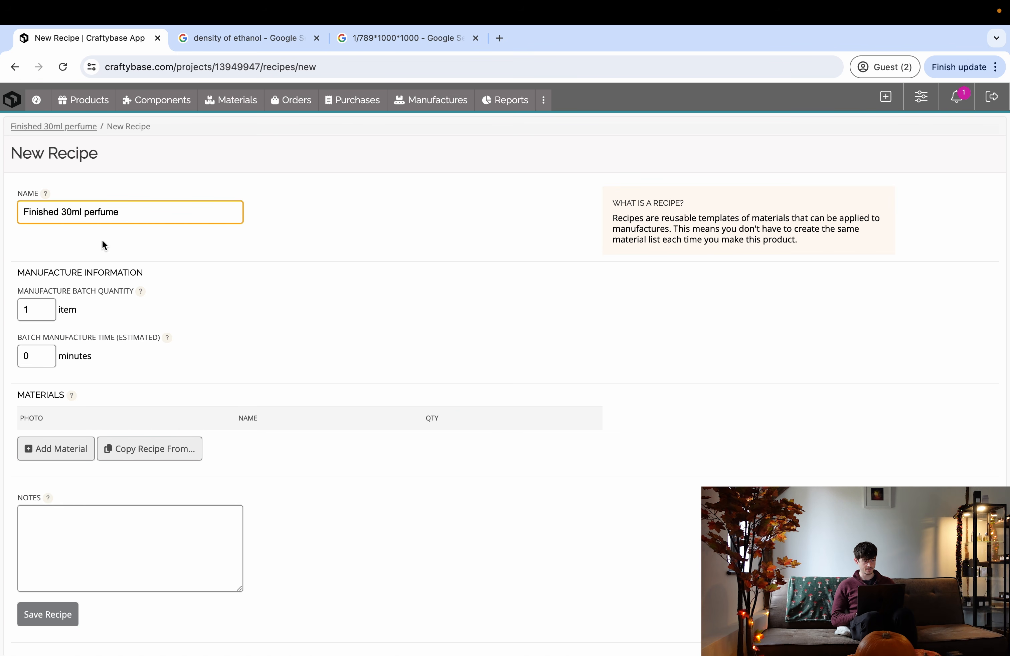
- Add the 30ml Perfume bottle with box, cap & pump to the recipe at quantity 1
click(49, 452)
click(70, 491)
click(97, 453)
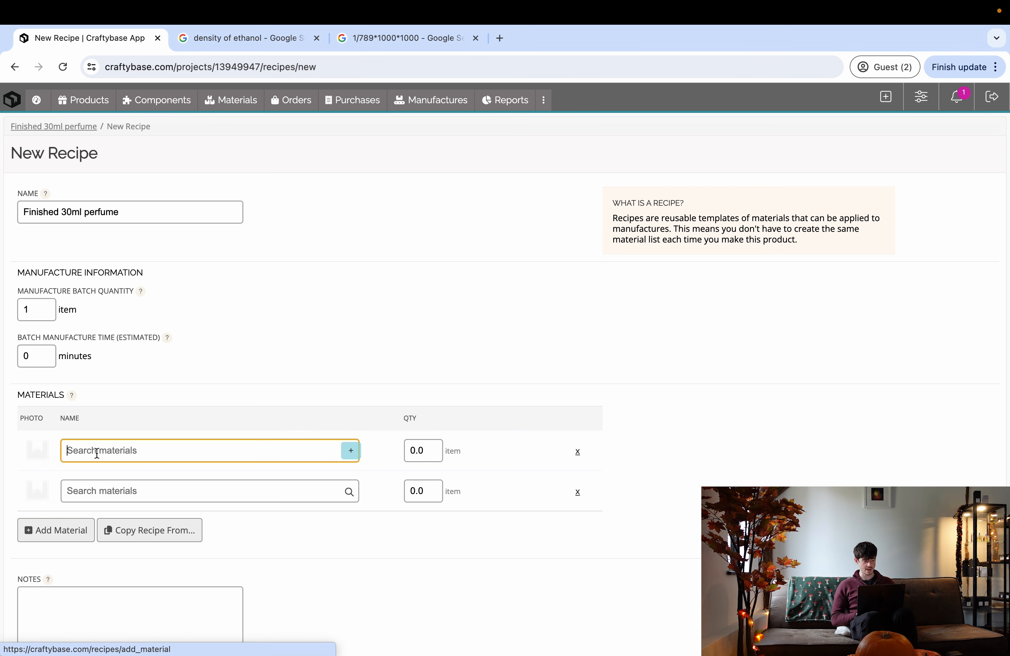
text(30m)
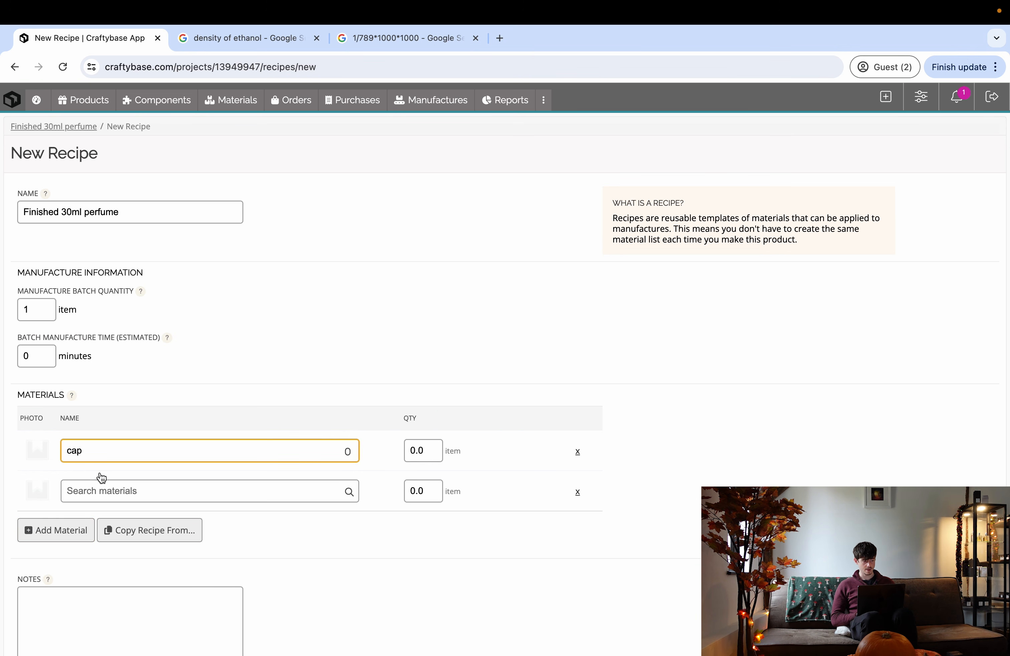
click(136, 483)
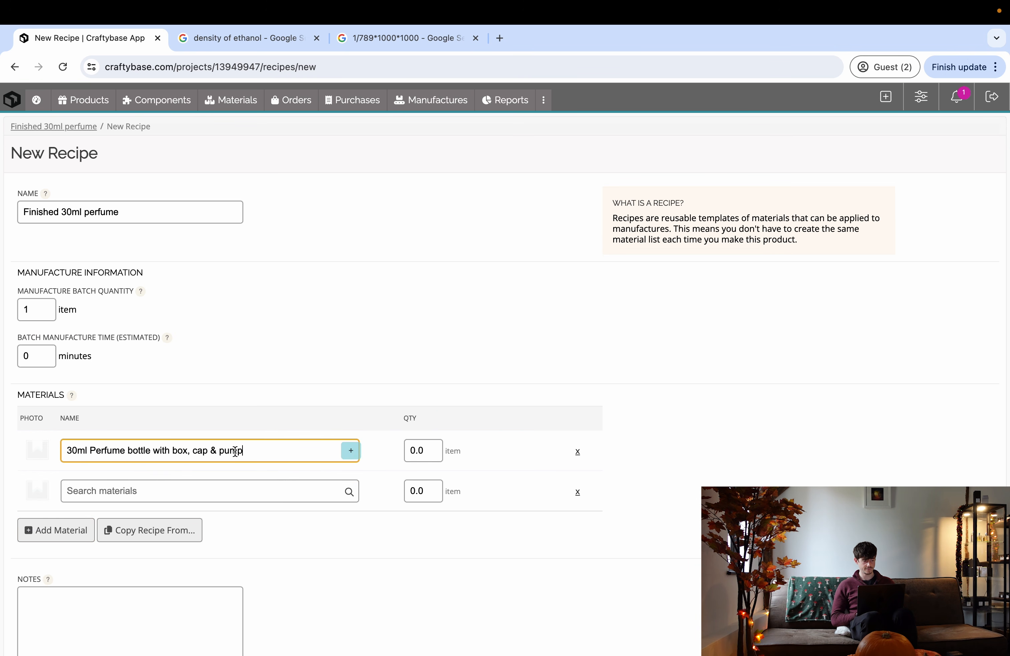
click(198, 496)
scroll(201, 543, down, 2)
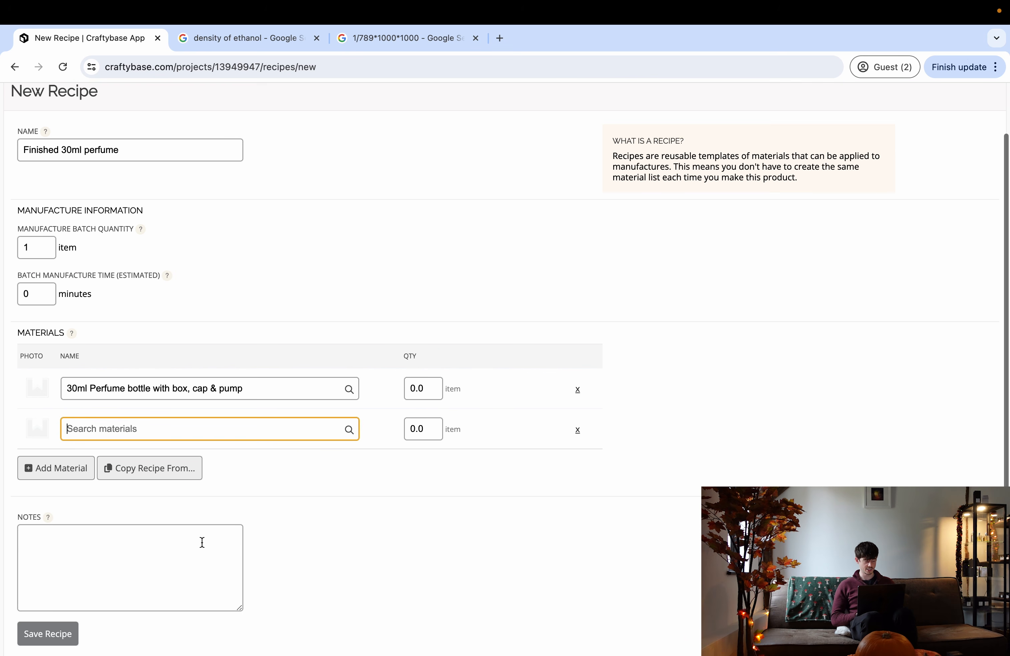
click(418, 388)
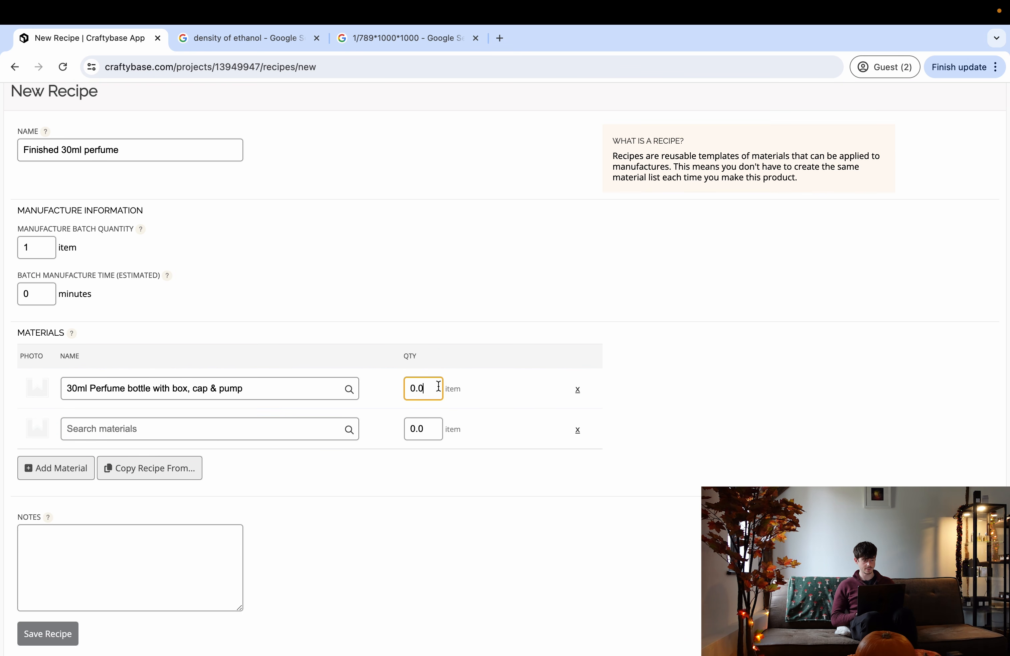
text(1)
- Add Perfume liquid to the recipe at 25.6 g
click(237, 432)
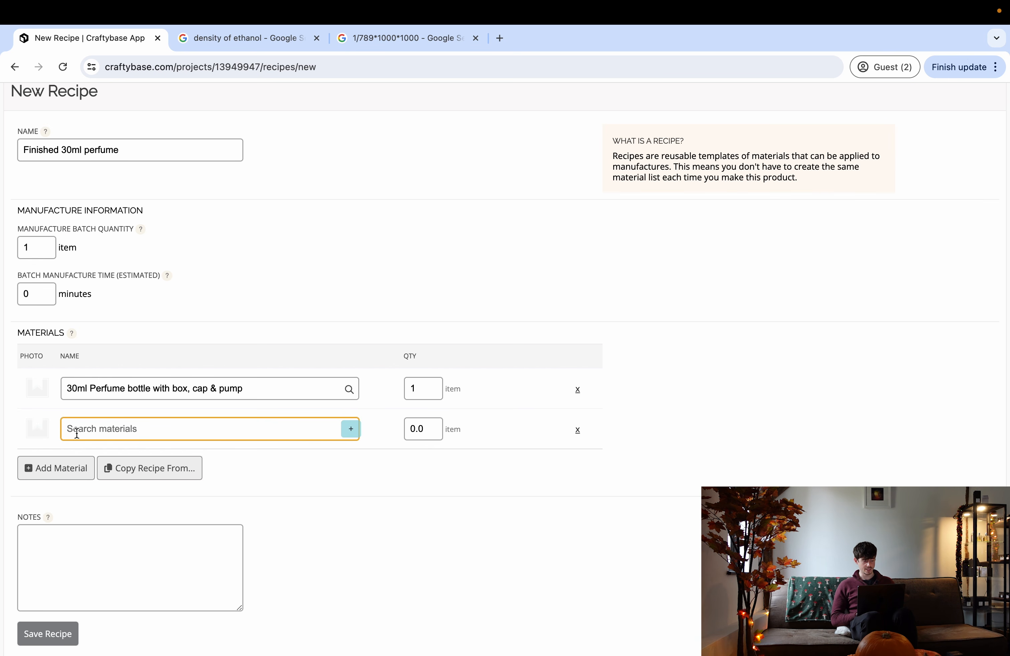
text(perfu)
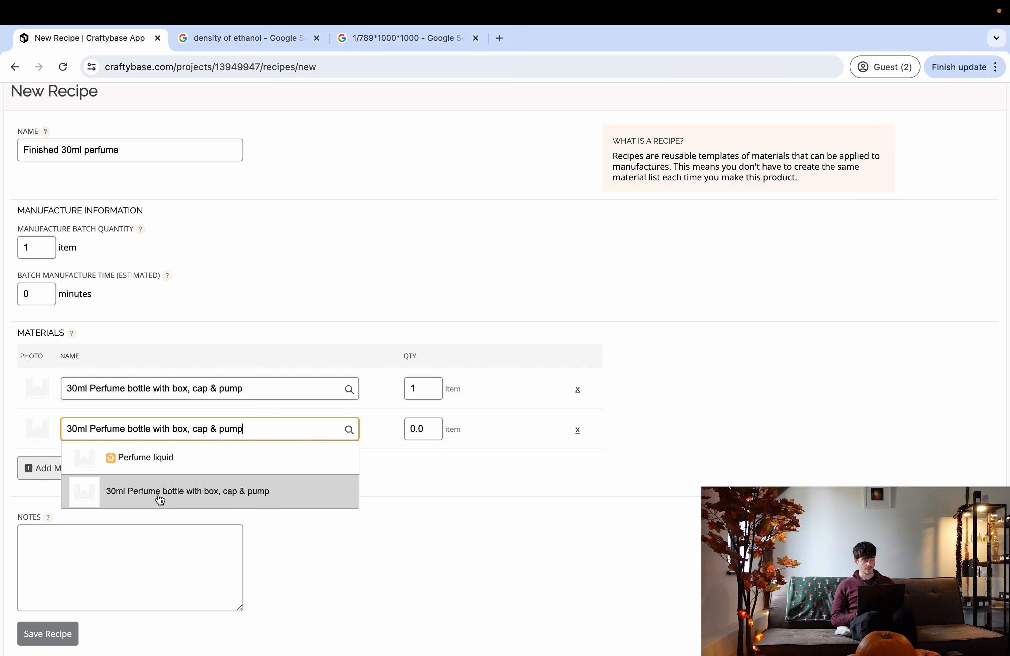
click(179, 464)
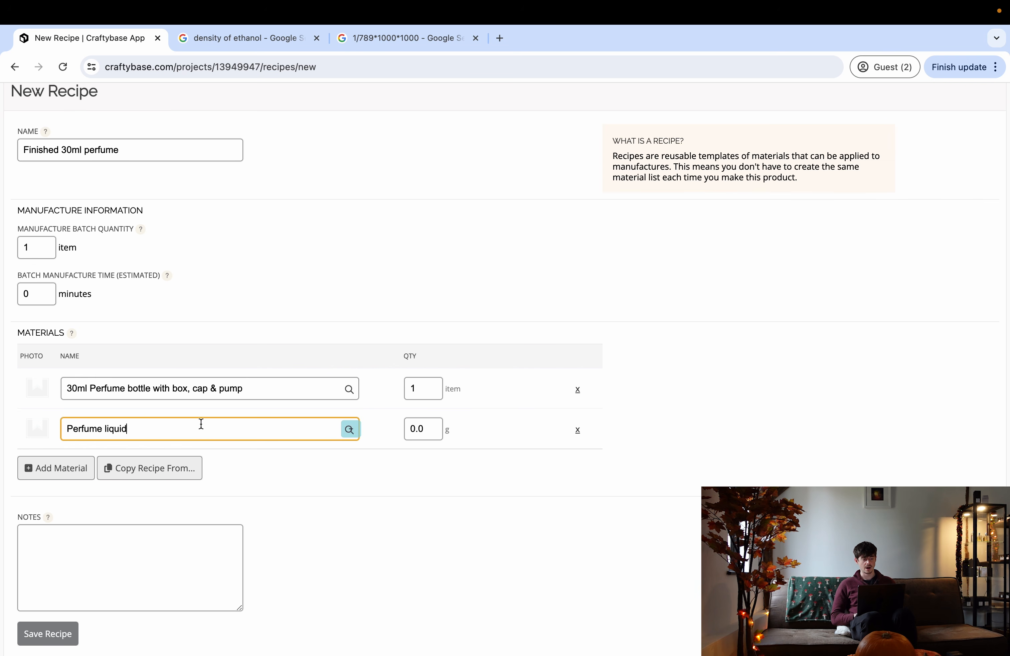
click(428, 430)
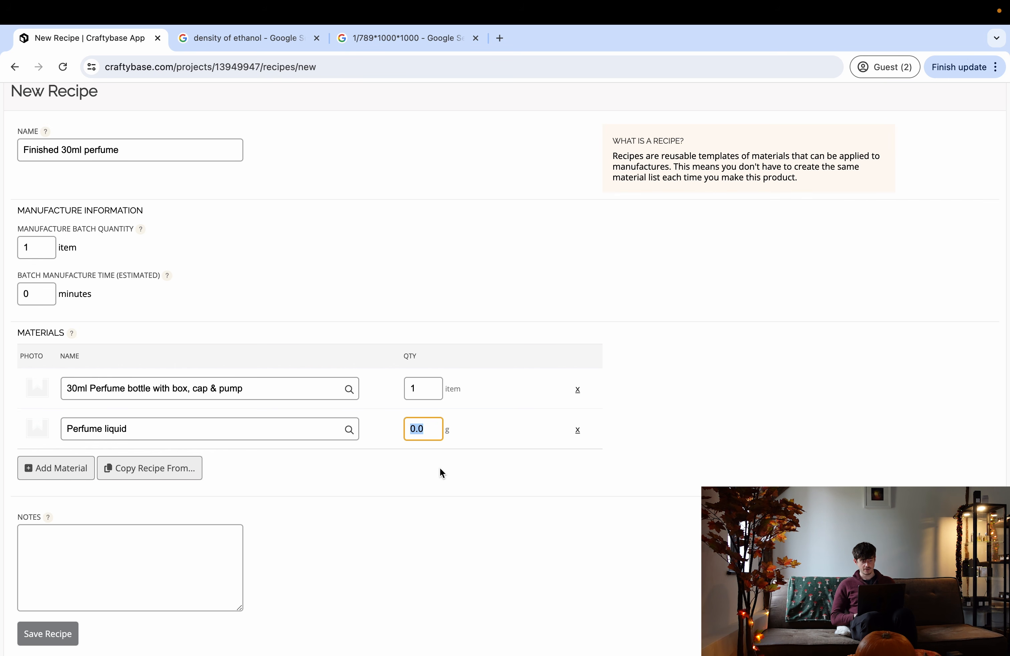
text(25.6)
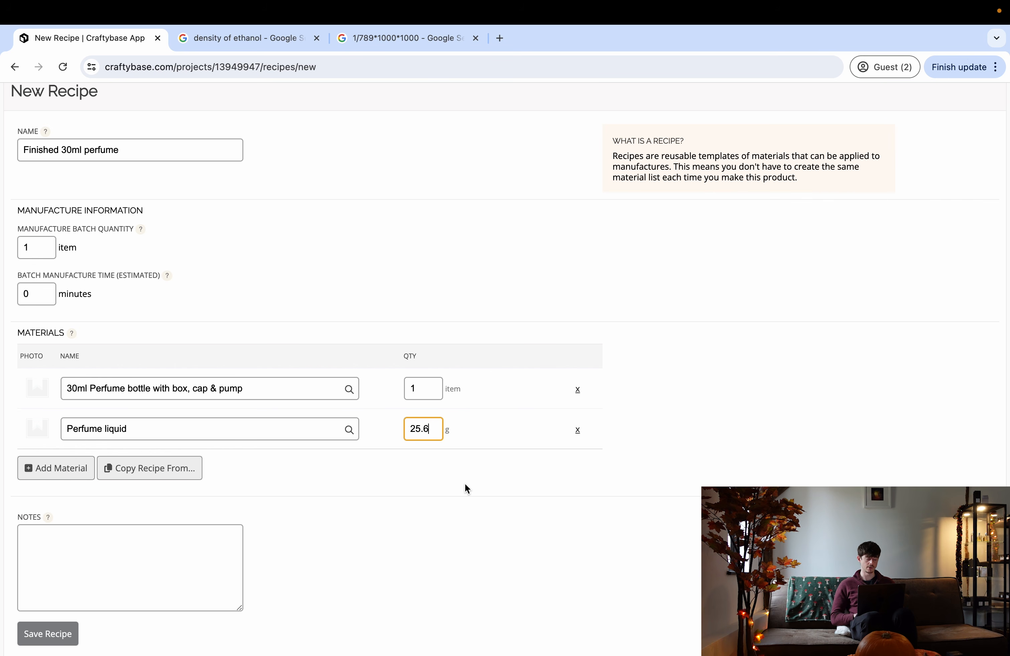
click(443, 477)
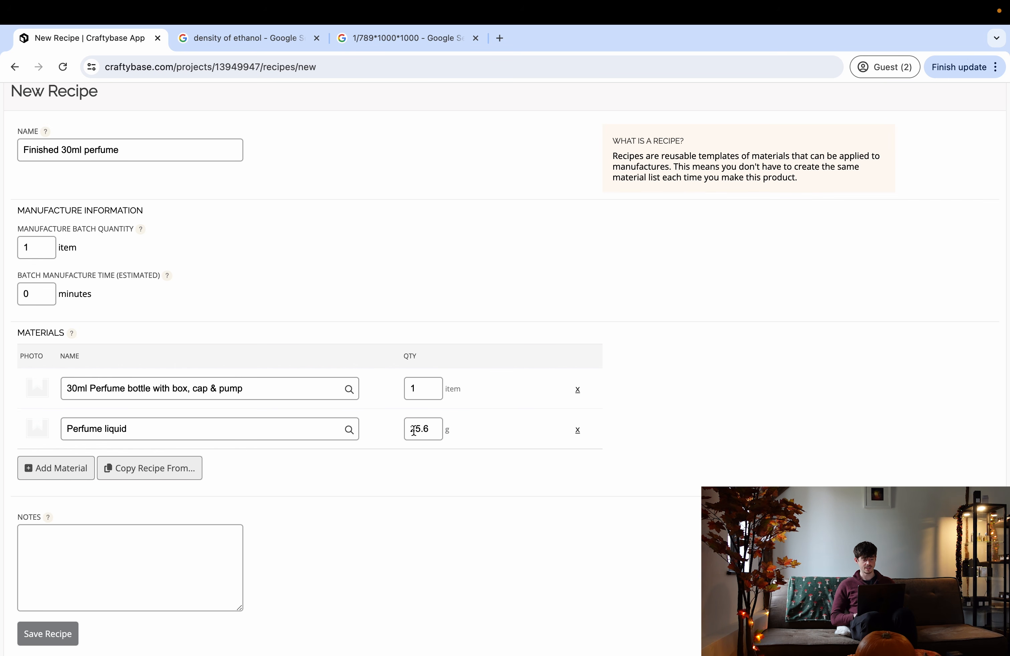
drag(409, 427, 432, 429)
click(367, 483)
- Review both material rows and save the Finished 30ml perfume recipe
drag(280, 388, 68, 388)
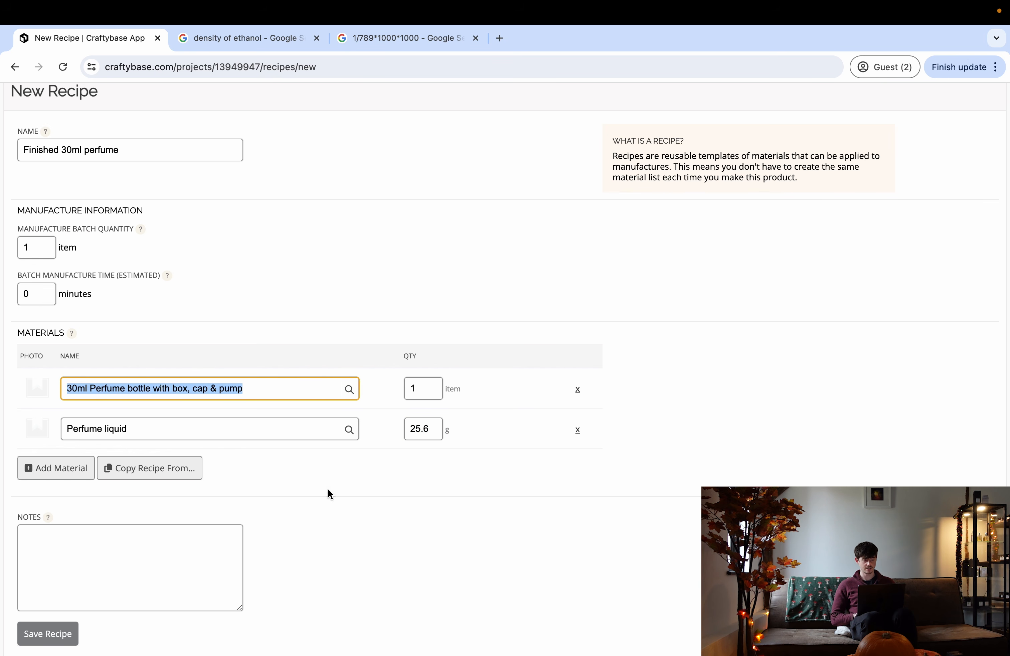
click(318, 481)
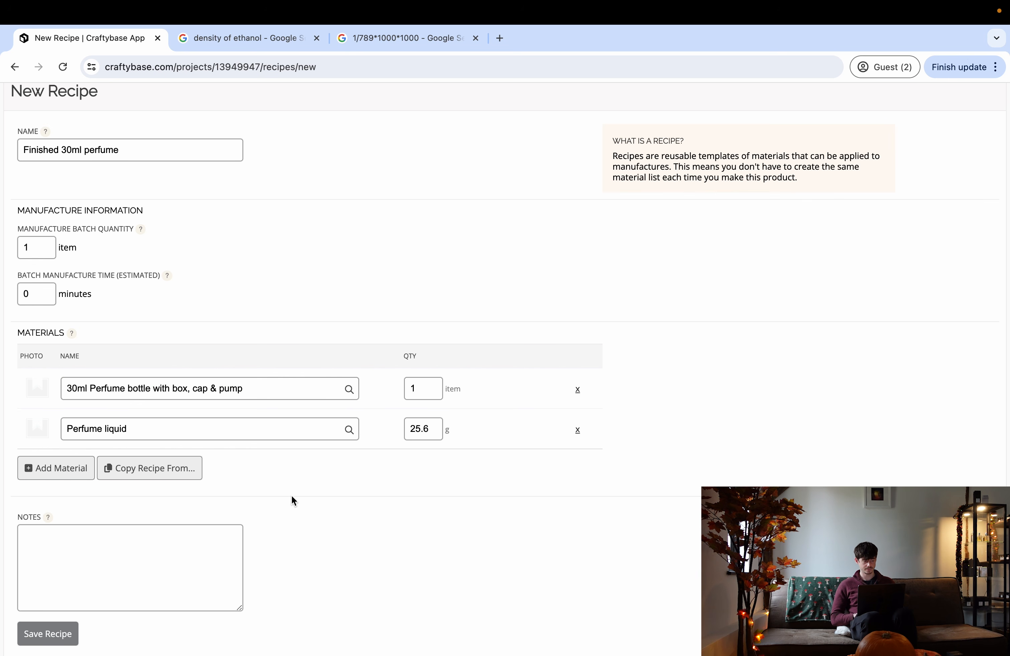
scroll(146, 451, down, 3)
scroll(146, 452, up, 3)
scroll(146, 452, down, 3)
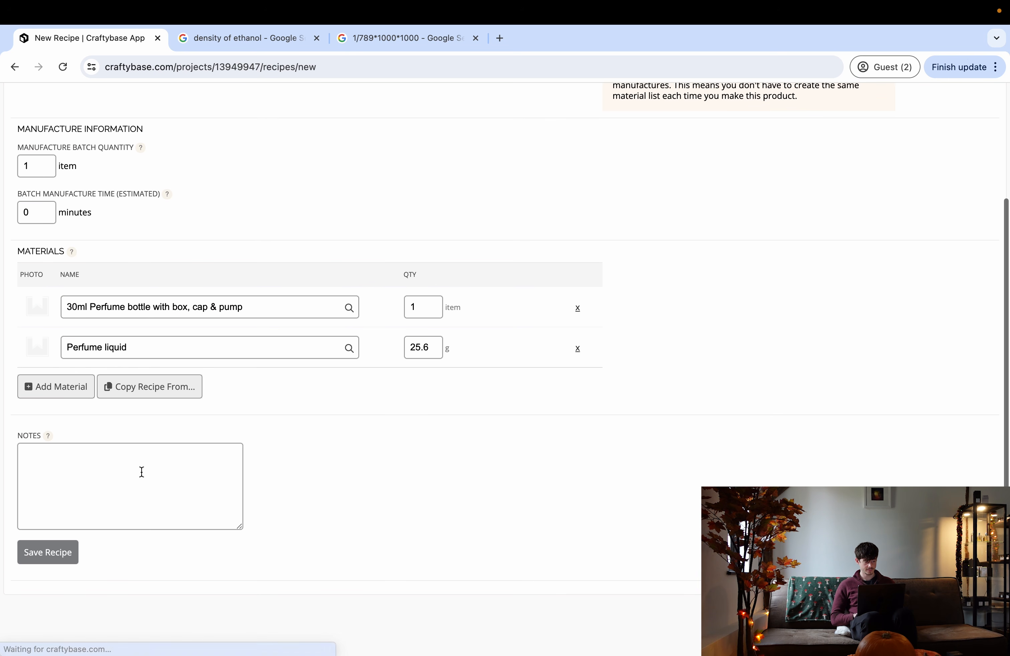
click(70, 563)
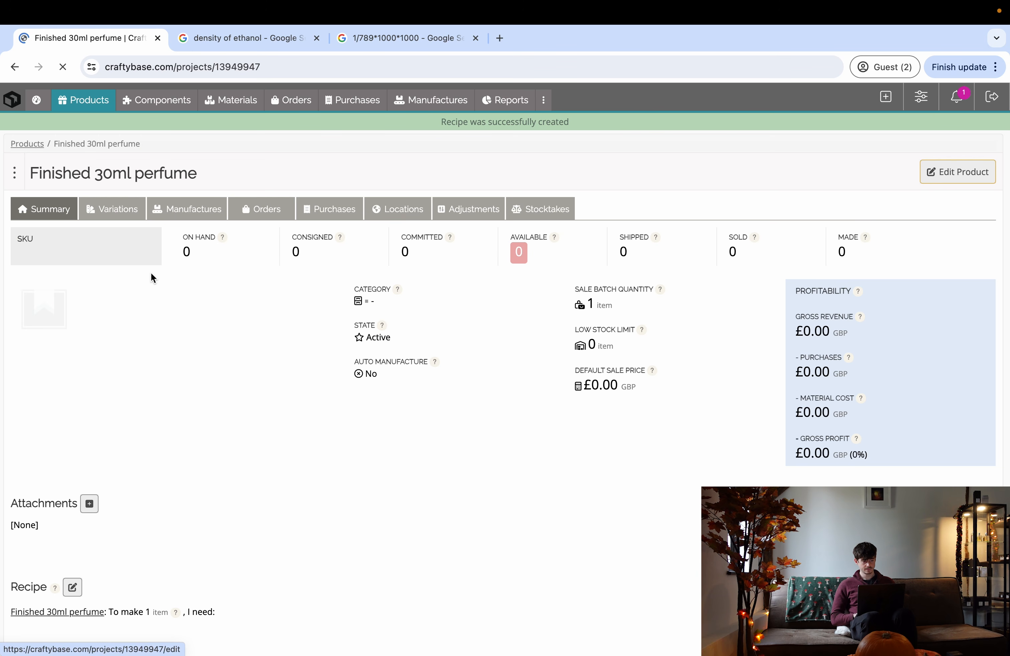
scroll(277, 415, down, 5)
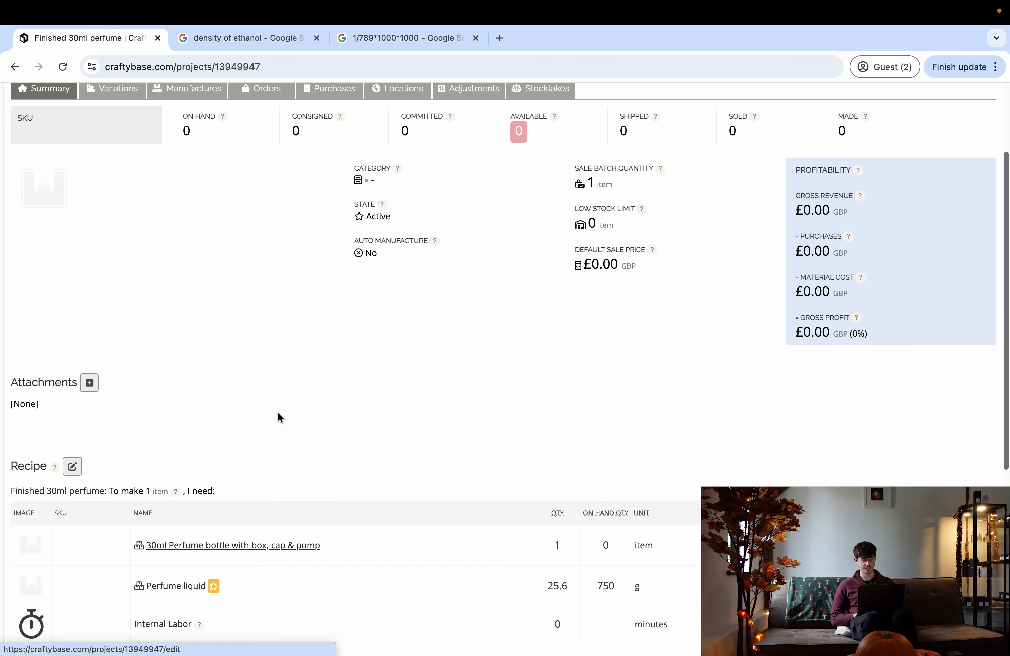
scroll(278, 411, up, 5)
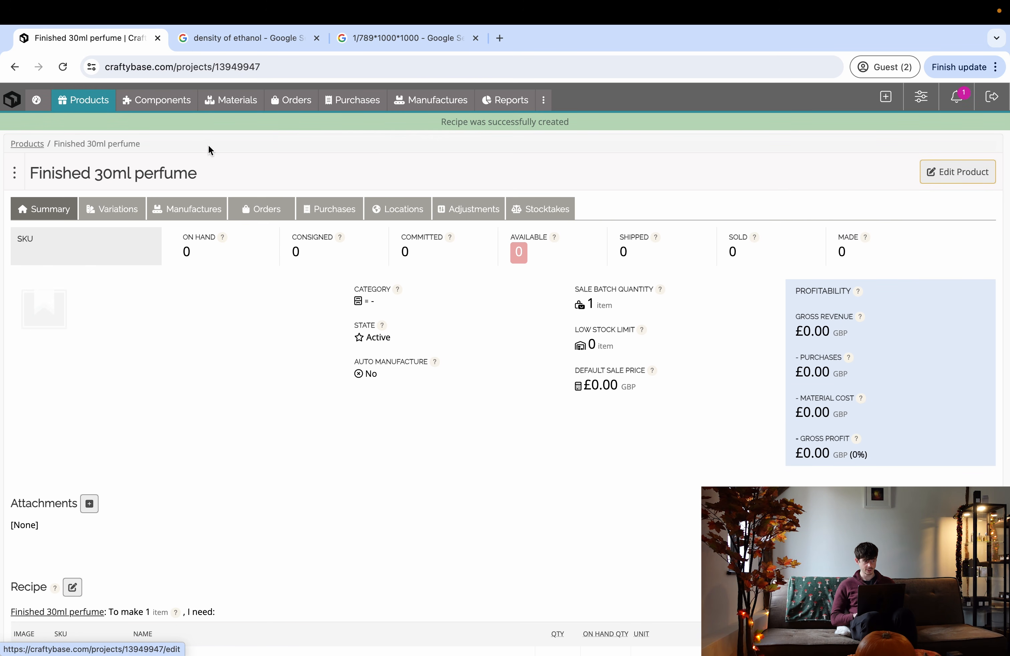
- Start a new purchase with The Fragrance Foundry as the vendor
click(337, 105)
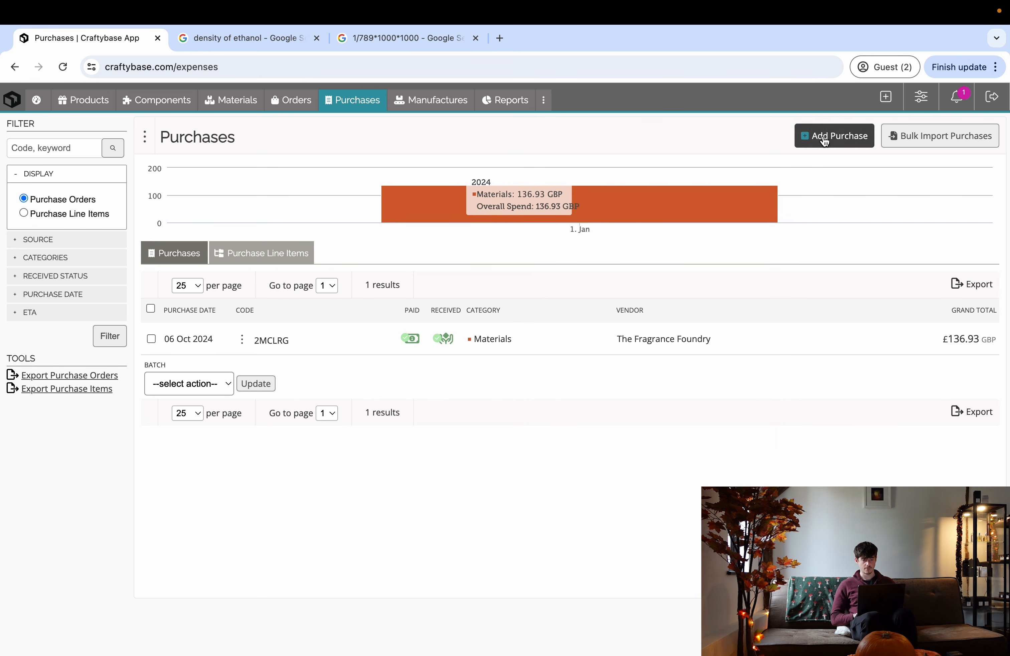
click(823, 135)
click(293, 304)
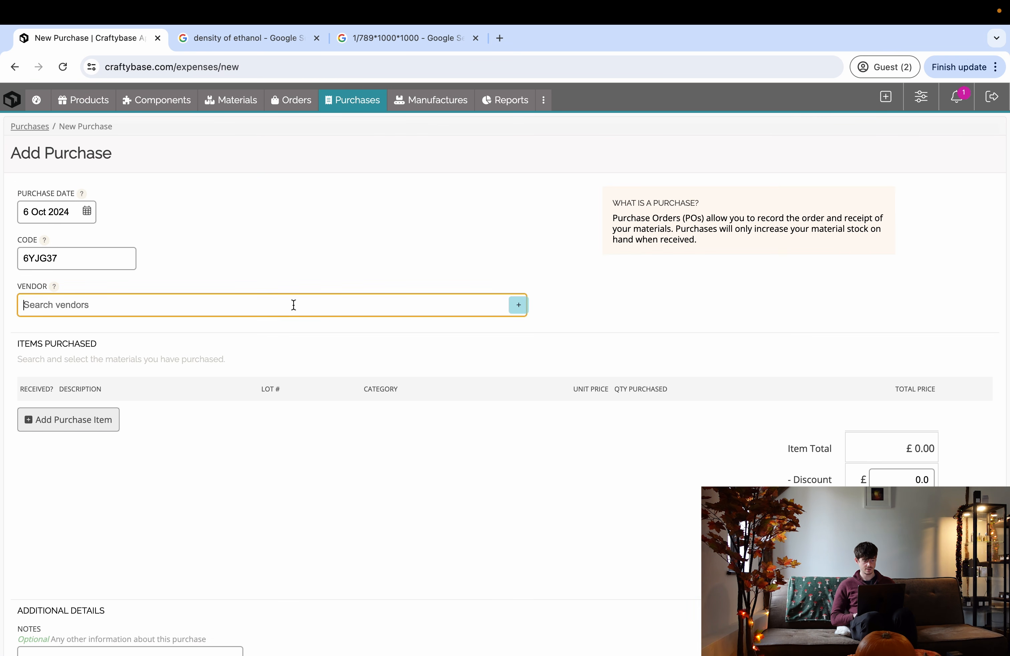
text(The Fragrance Foundry)
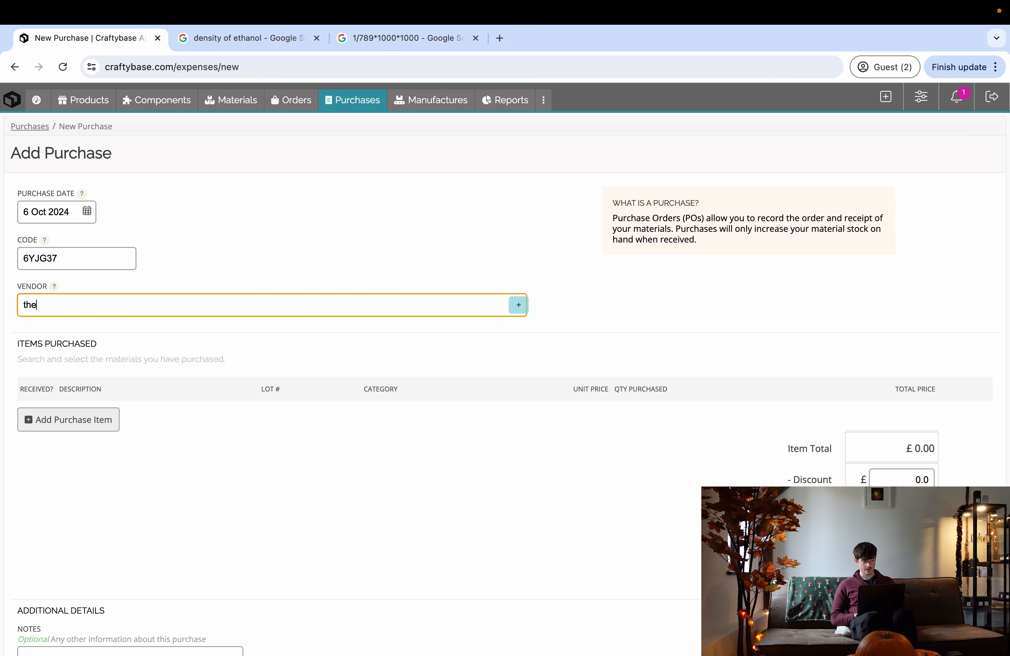
click(123, 338)
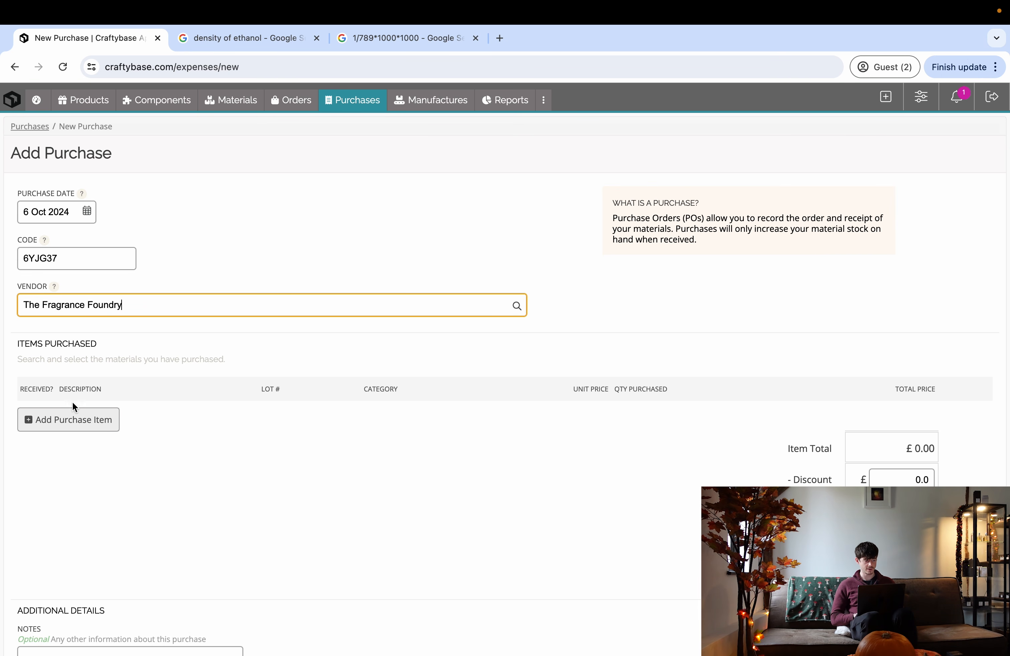
- Add a line for one 30ml Perfume bottle with box, cap & pump costing £7.99
click(73, 420)
click(313, 235)
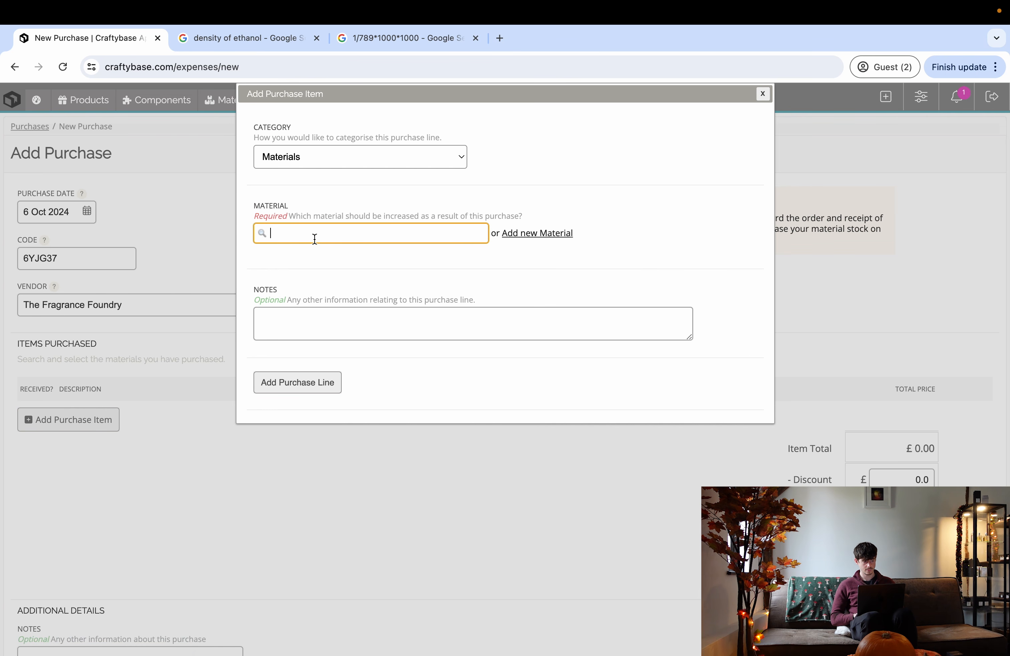
text(30)
click(352, 266)
click(276, 273)
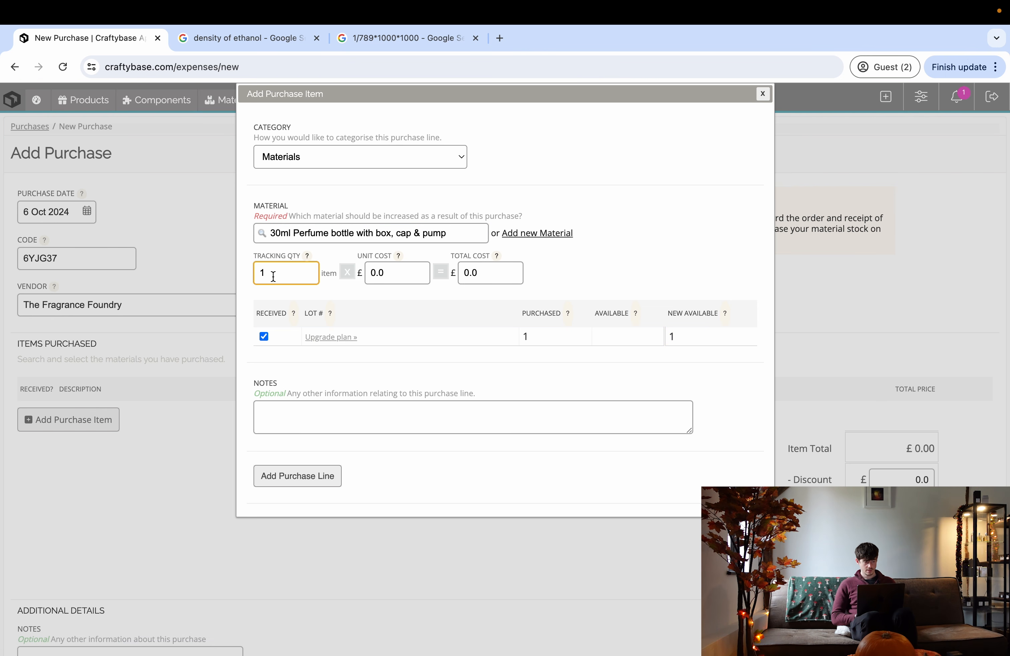
click(459, 274)
text(7.99)
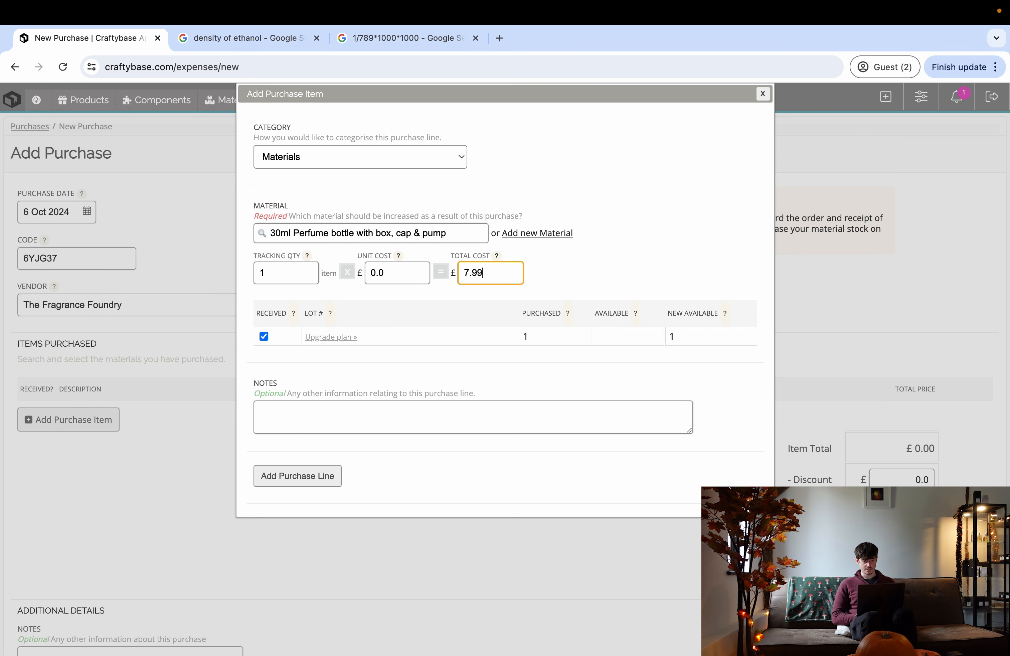
click(581, 273)
click(327, 476)
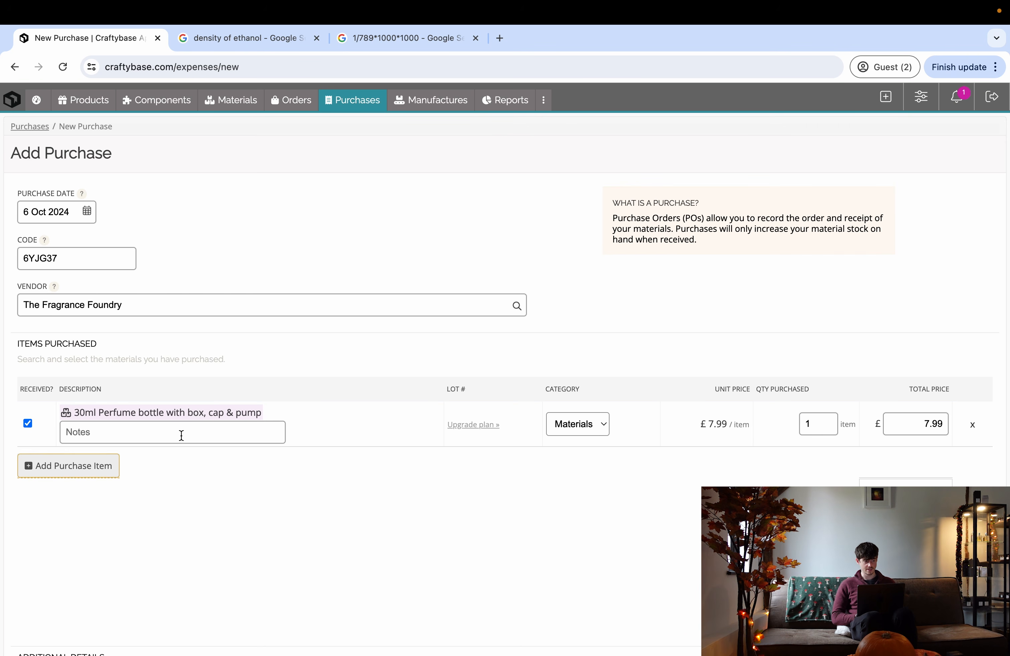
- Set £5.00 shipping on the purchase and save it
scroll(152, 481, down, 2)
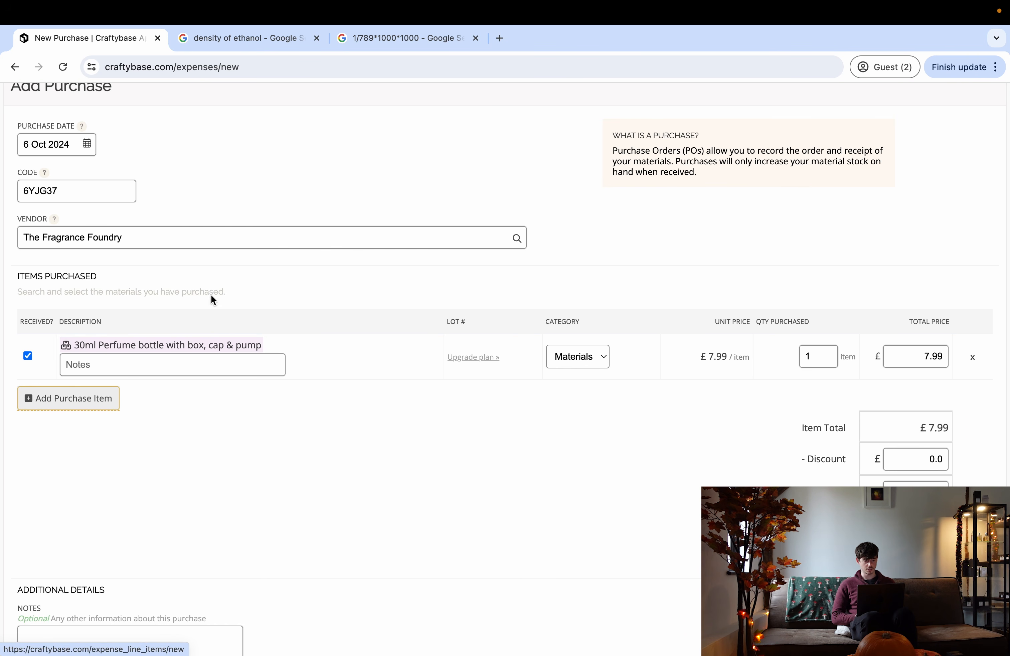
scroll(251, 355, down, 2)
click(935, 477)
text(5)
click(690, 473)
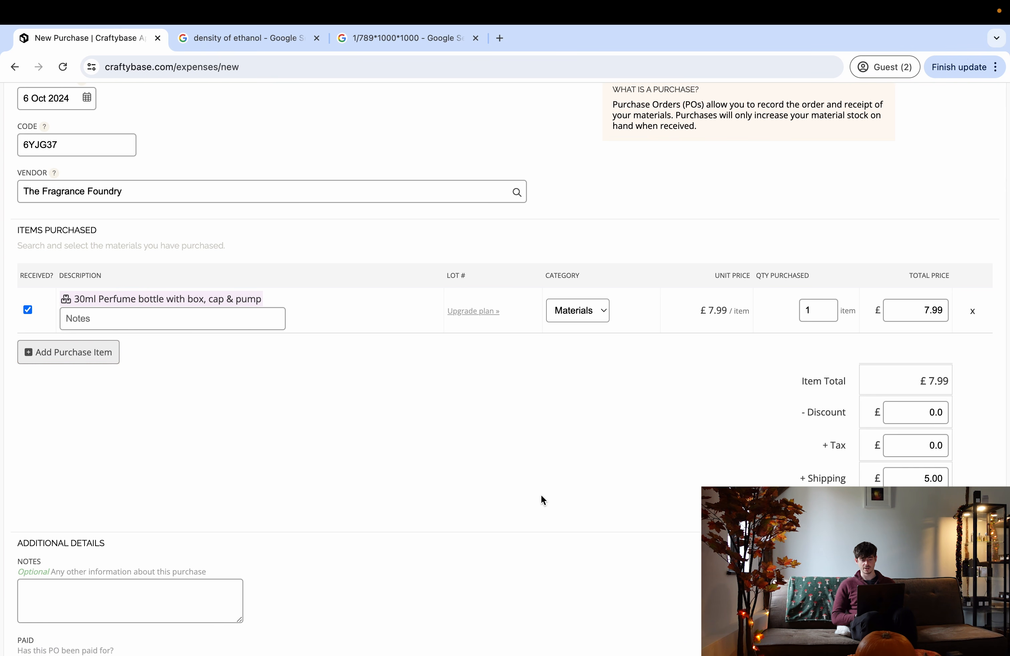
scroll(456, 490, down, 3)
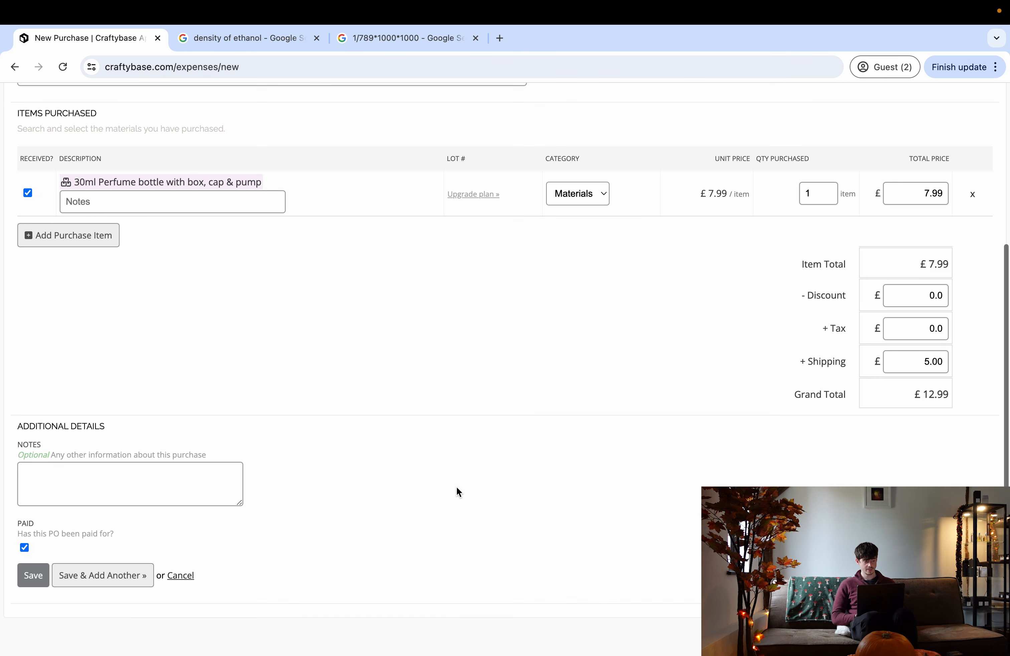
click(35, 576)
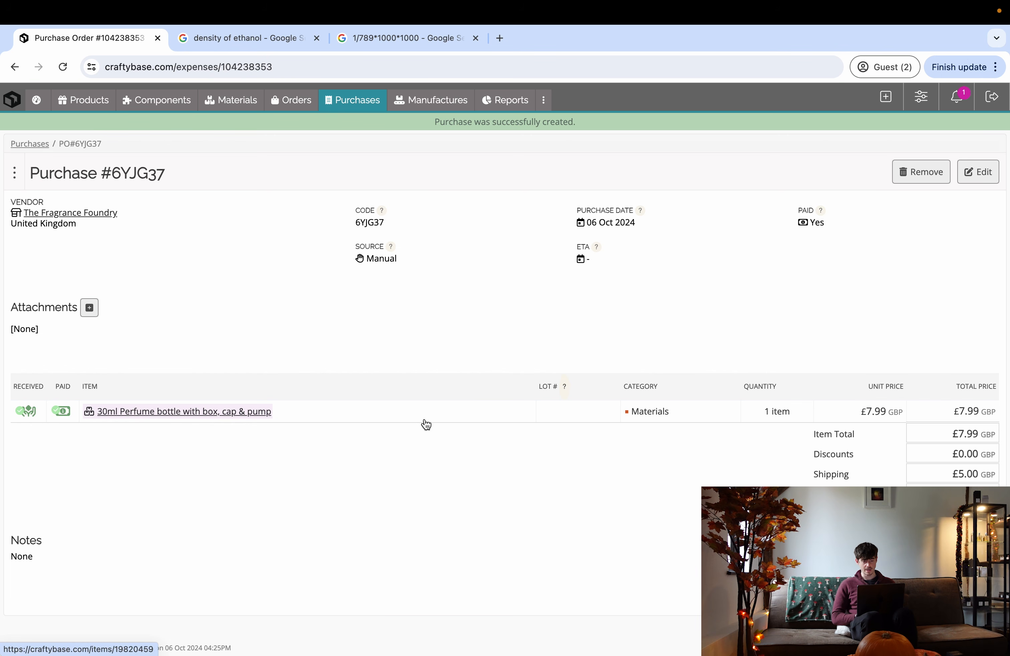
- Check the 30ml perfume bottle's new £12.99 unit cost in Materials, then show the Products list
click(234, 100)
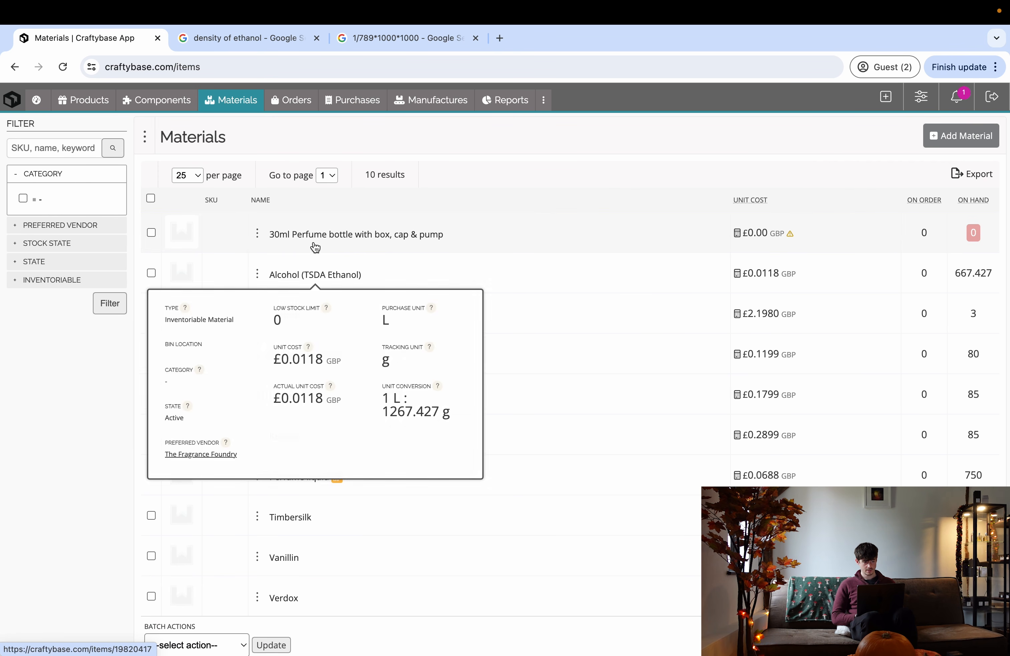
click(321, 239)
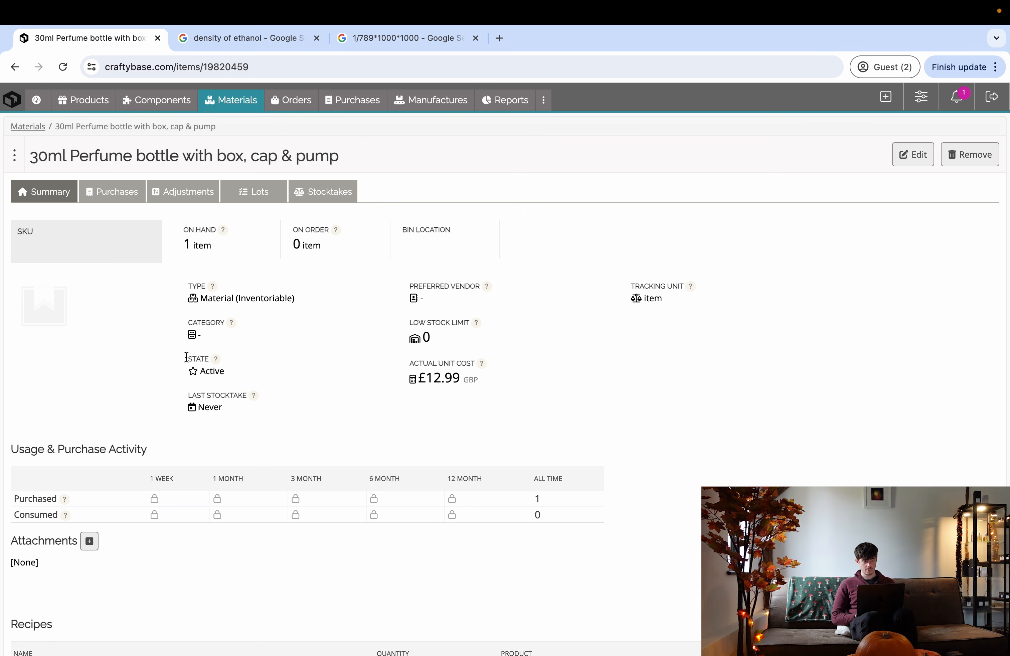
drag(428, 381, 460, 380)
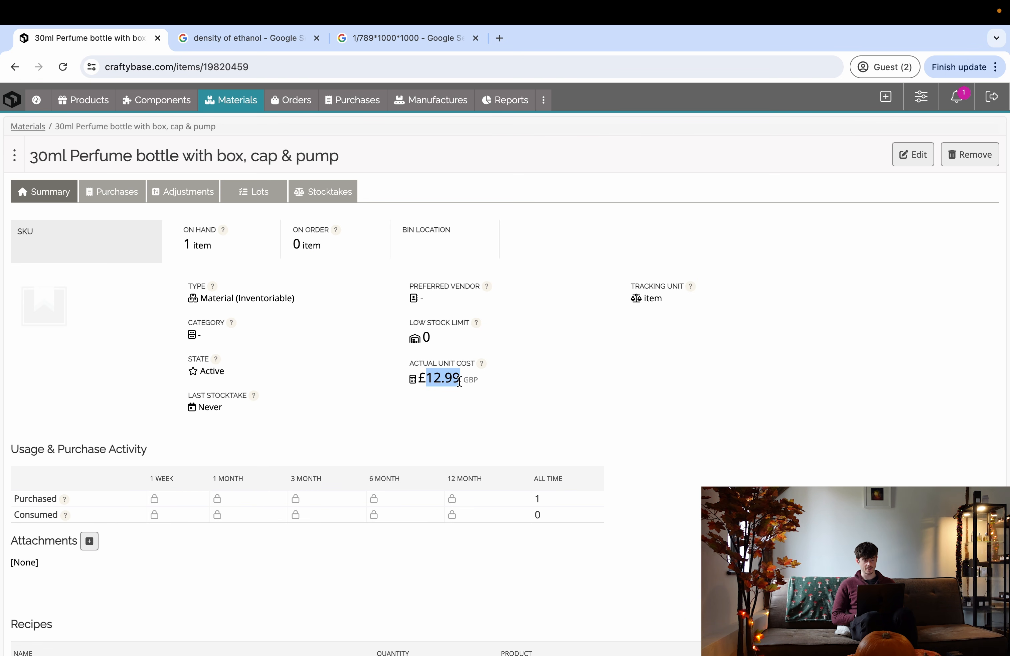
click(455, 374)
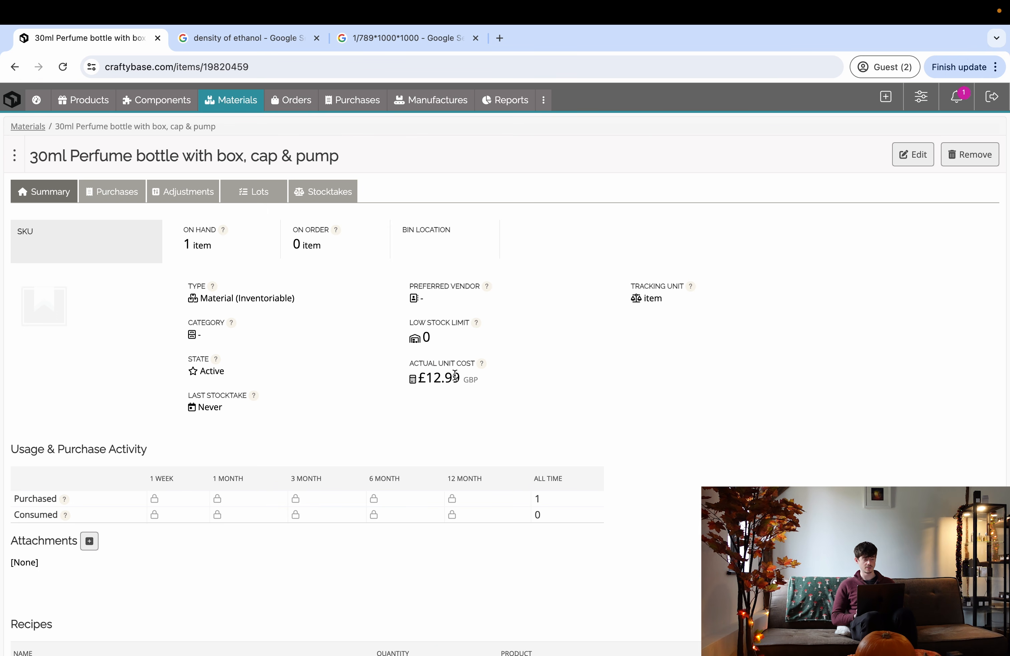
drag(460, 384, 429, 382)
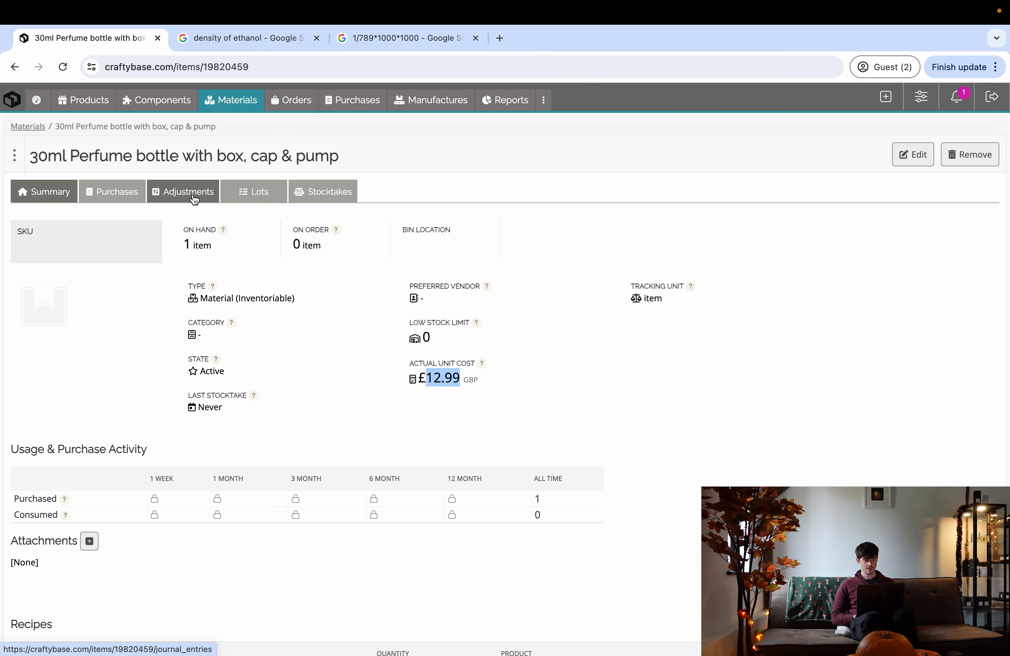
click(433, 381)
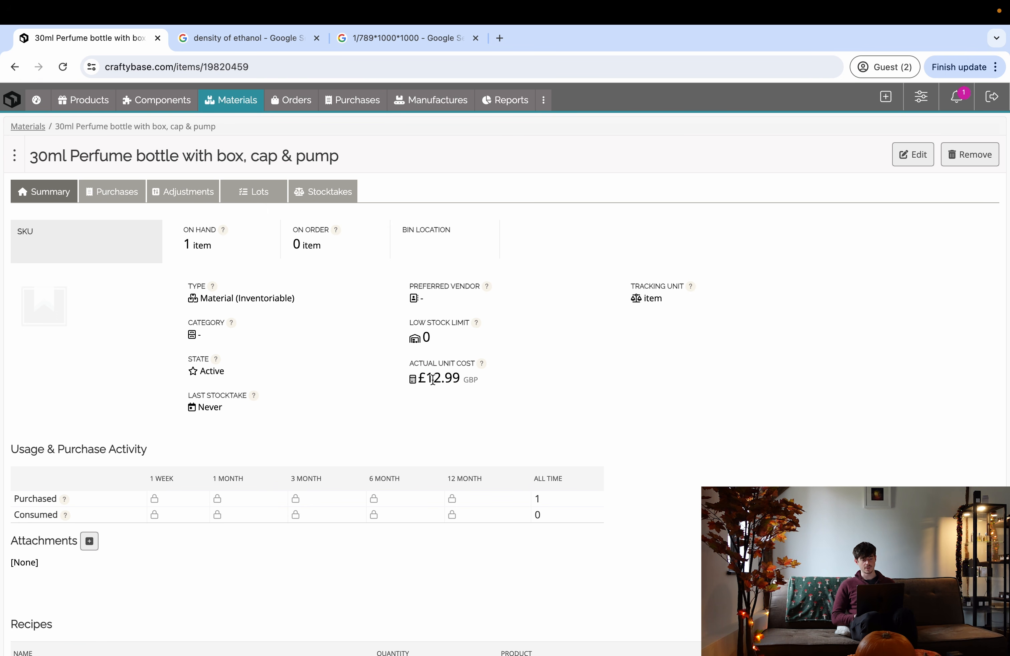
drag(429, 378, 459, 378)
click(459, 378)
drag(426, 380, 458, 381)
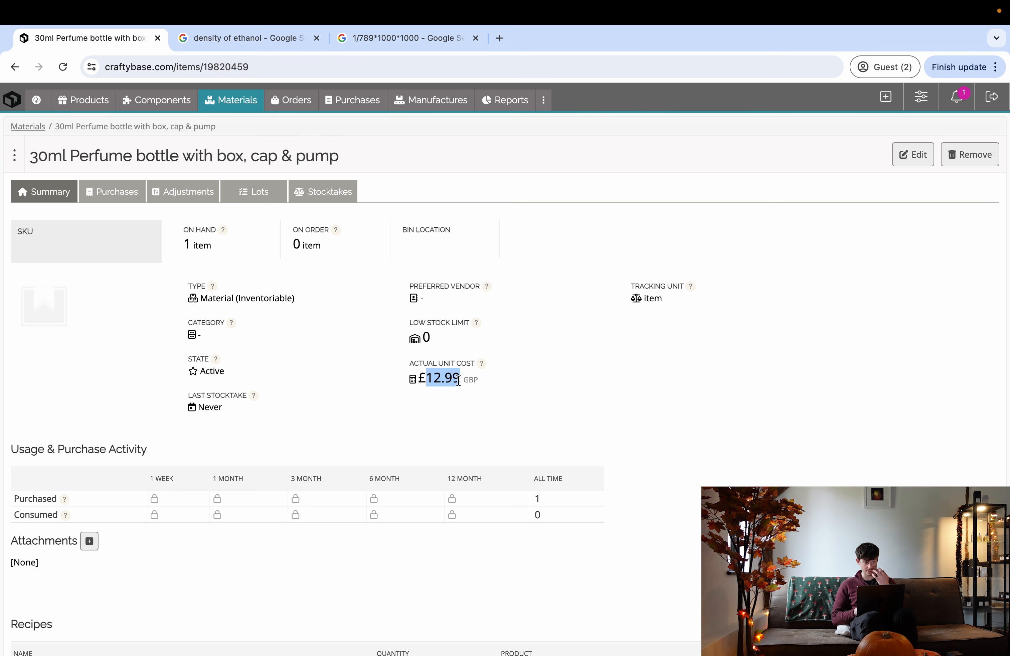
click(98, 108)
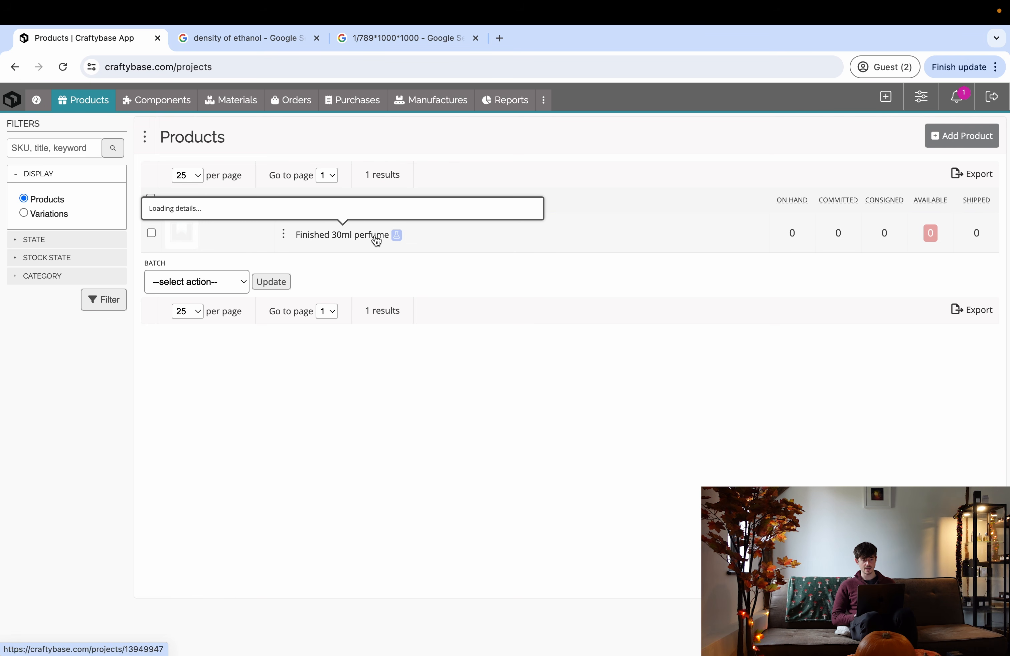
- Save a completed manufacture of one Finished 30ml perfume using the pre-filled bottle and perfume liquid
click(349, 236)
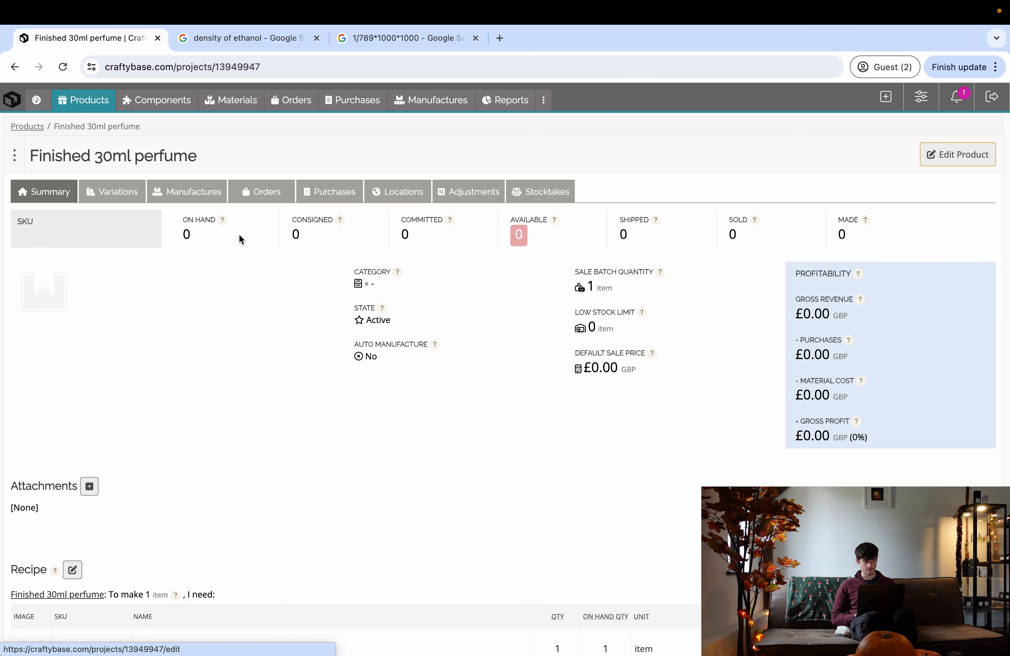
click(197, 198)
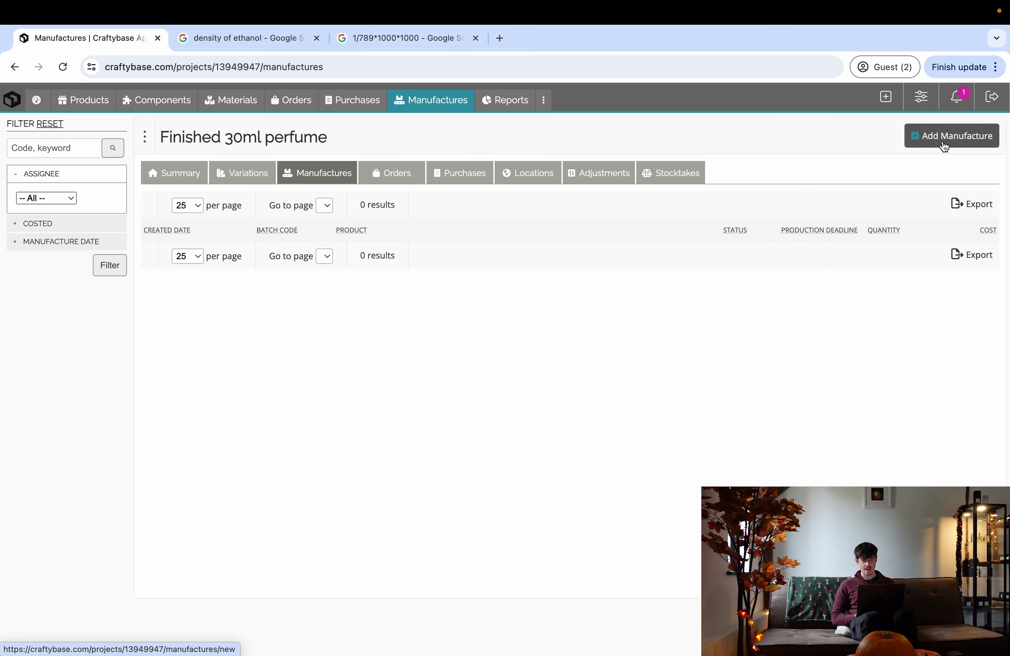
click(953, 136)
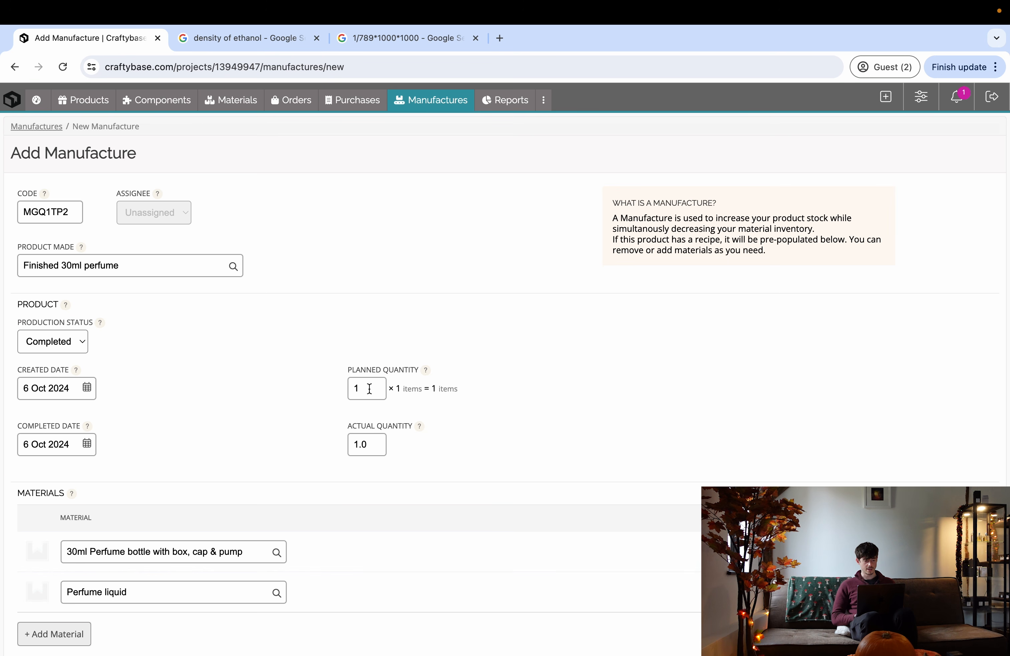
scroll(89, 298, down, 3)
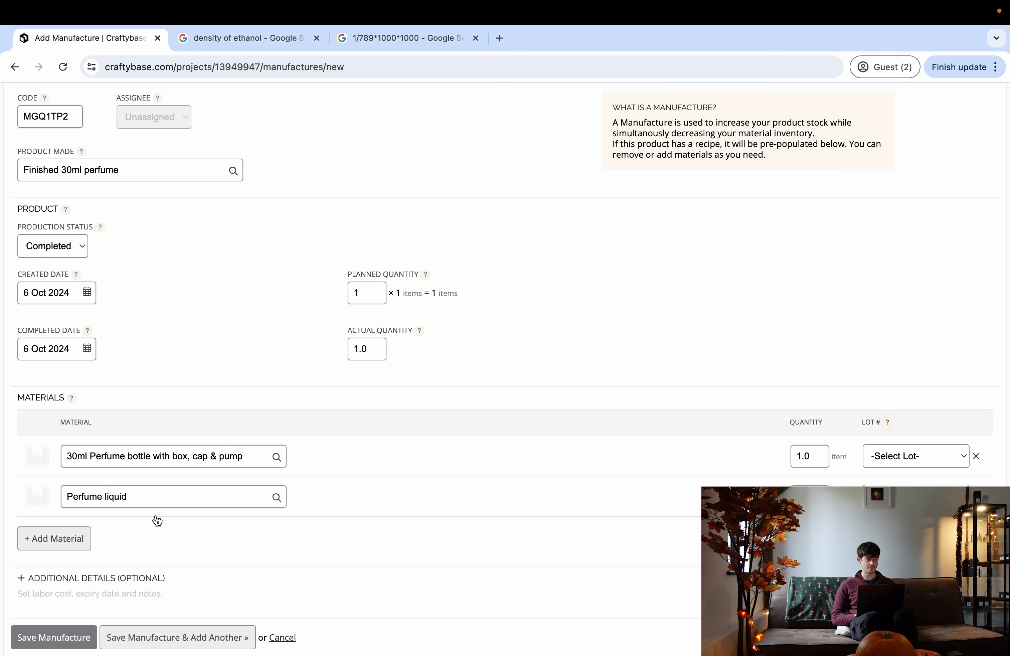
scroll(157, 521, up, 2)
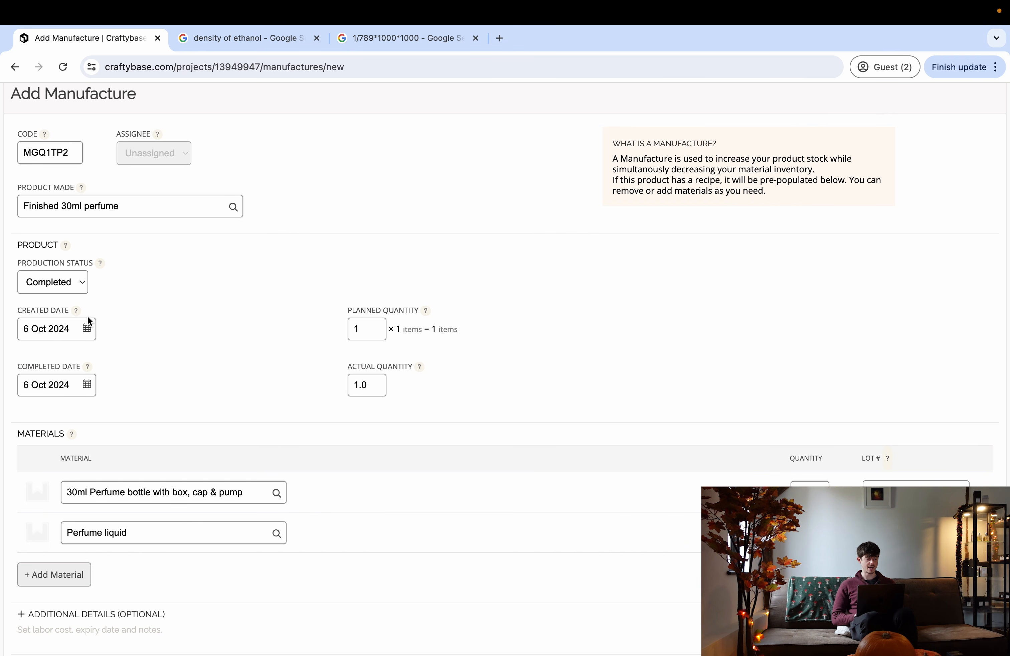
scroll(88, 318, down, 3)
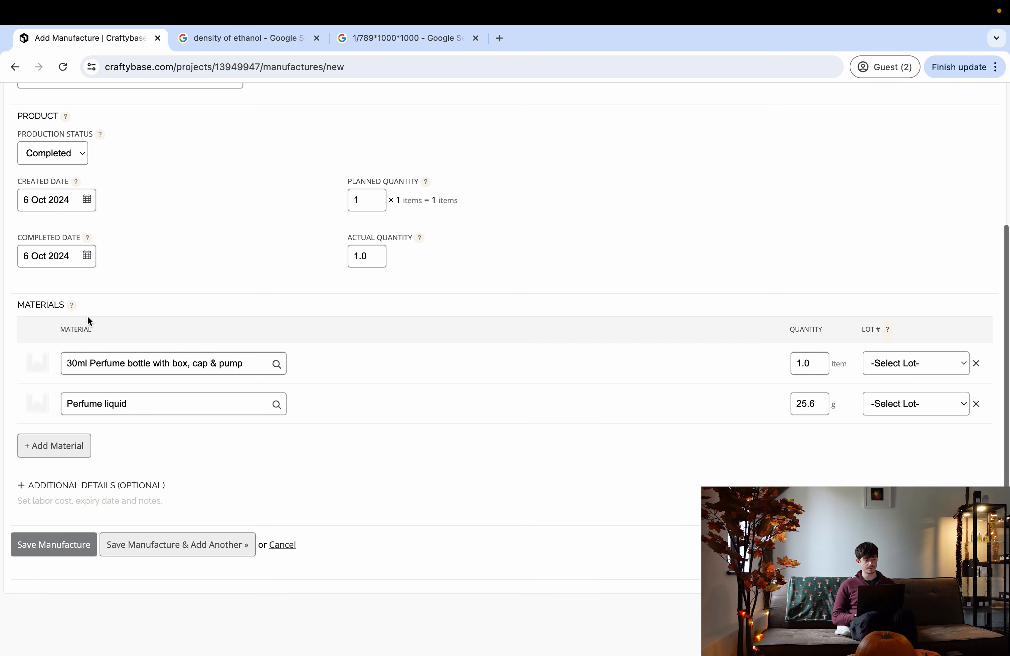
click(51, 555)
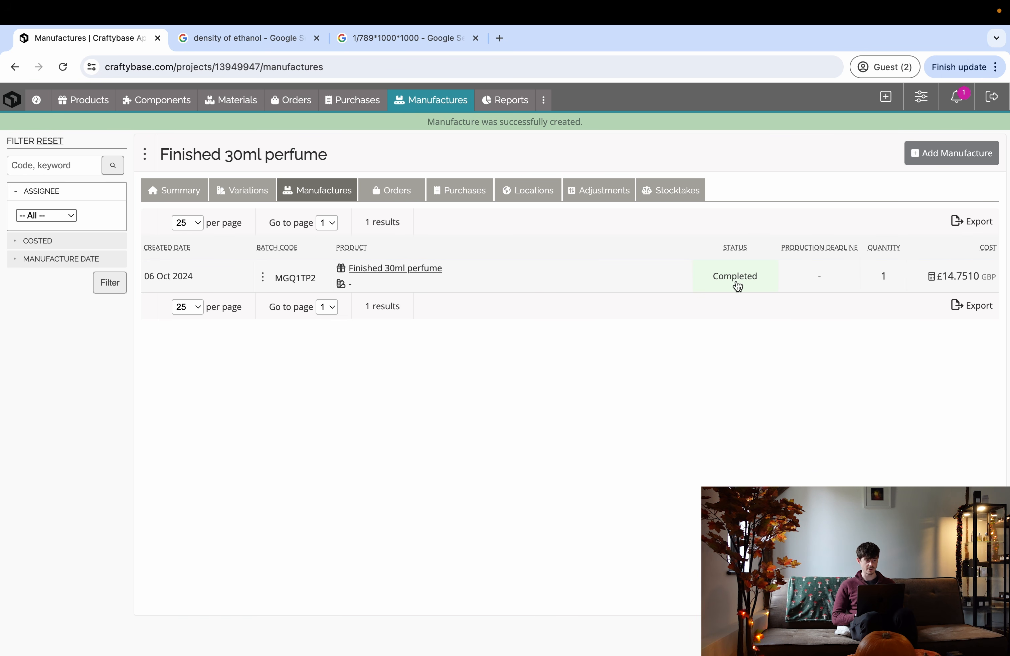
- Highlight the £14.7510 unit cost from manufacture MGQ1TP2 in the perfume's Adjustments history
click(182, 198)
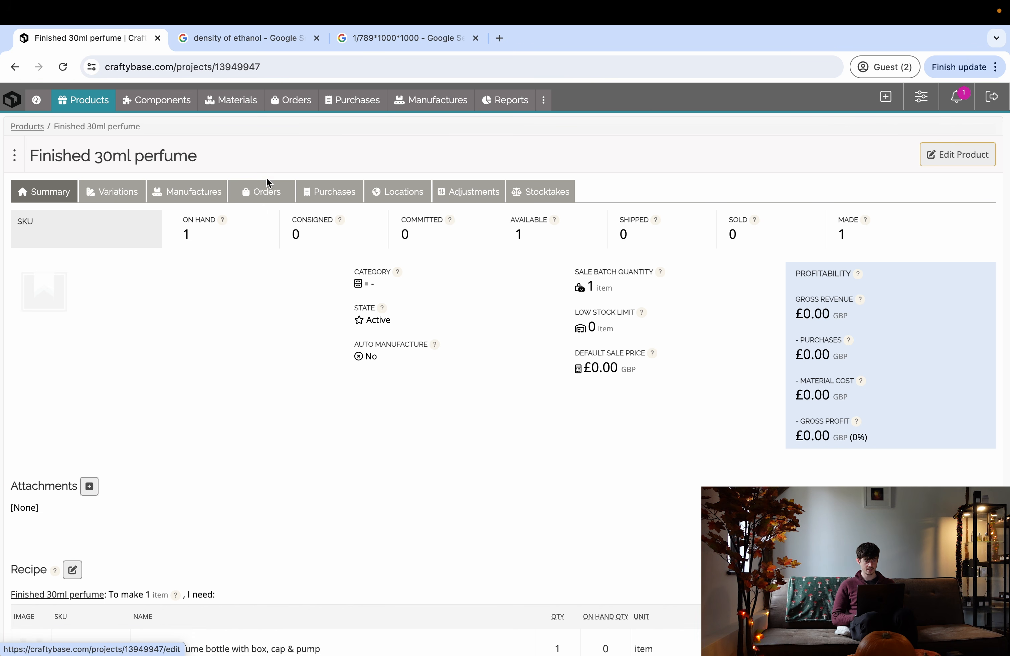
click(489, 199)
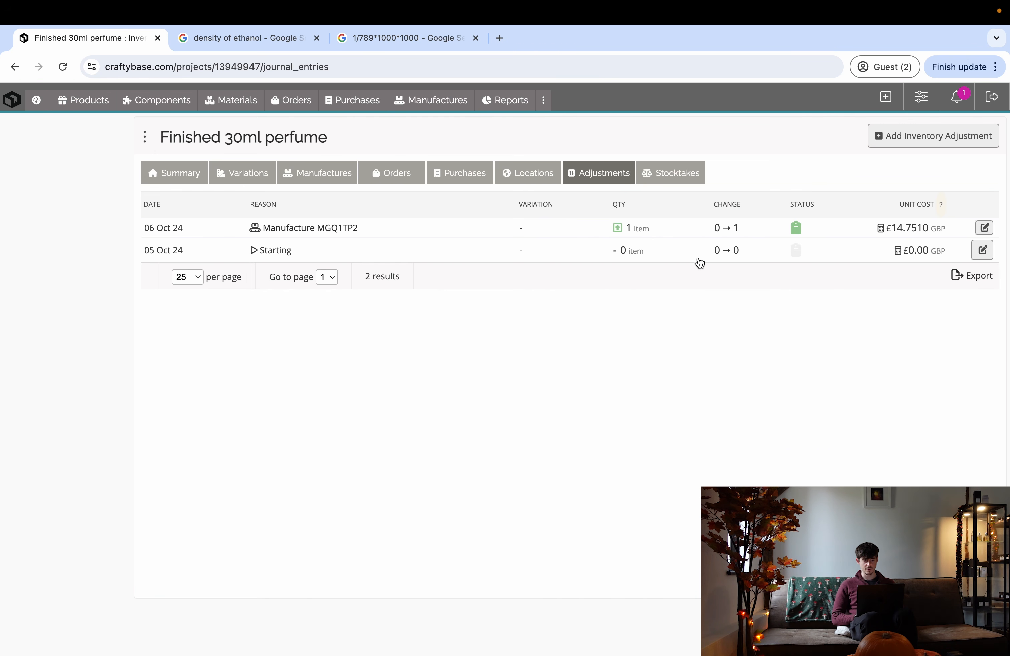
drag(931, 235, 892, 234)
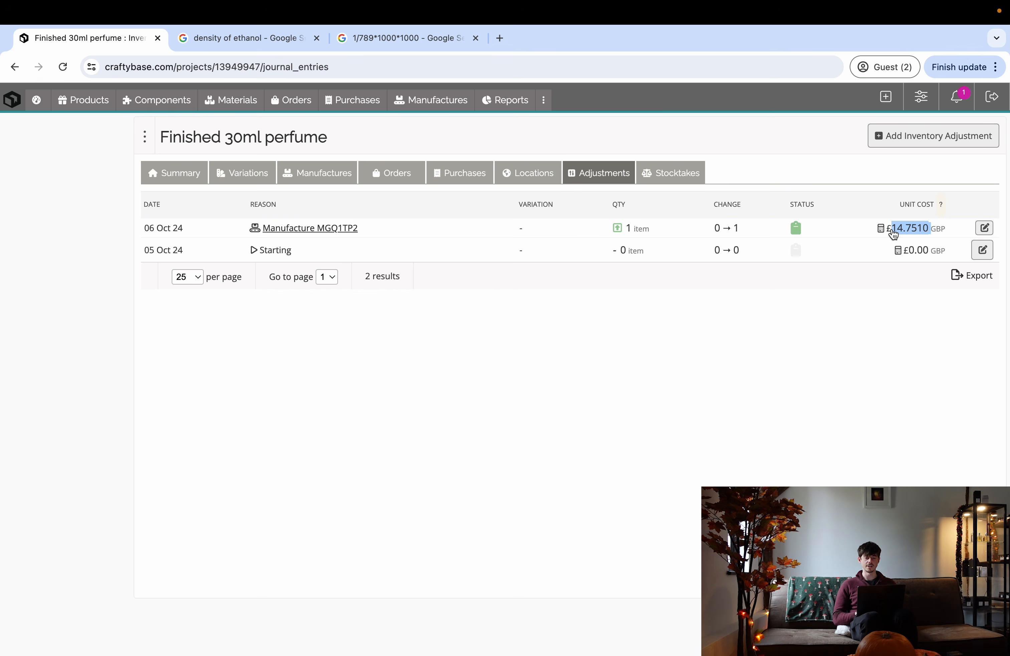
click(833, 317)
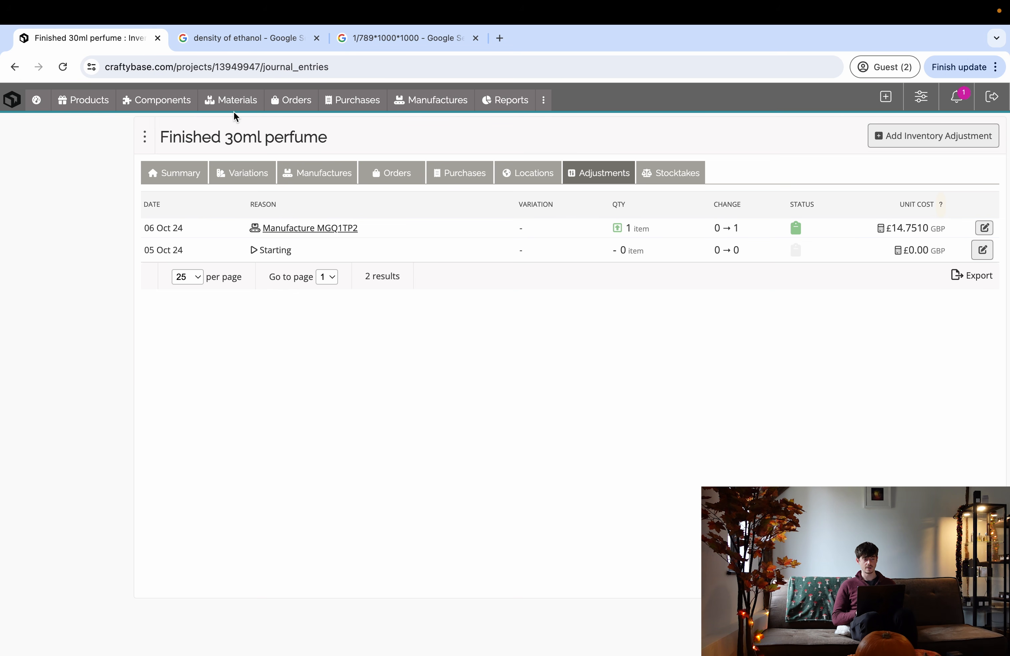
- Scroll the Materials list to see the 30ml bottle at 0 on hand, then go to Reports
click(216, 109)
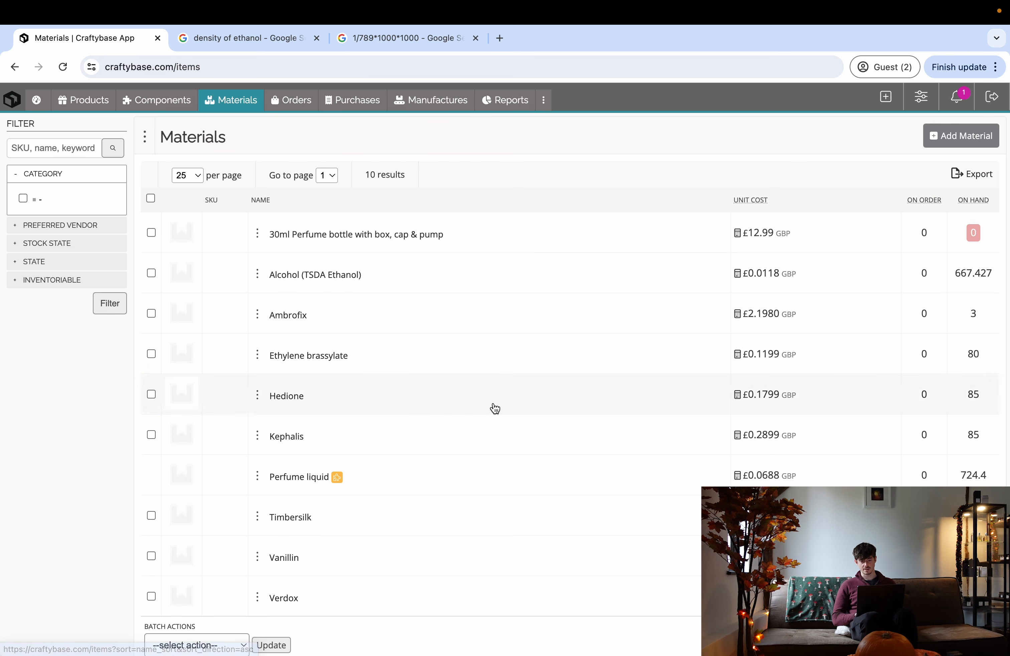
scroll(432, 312, down, 2)
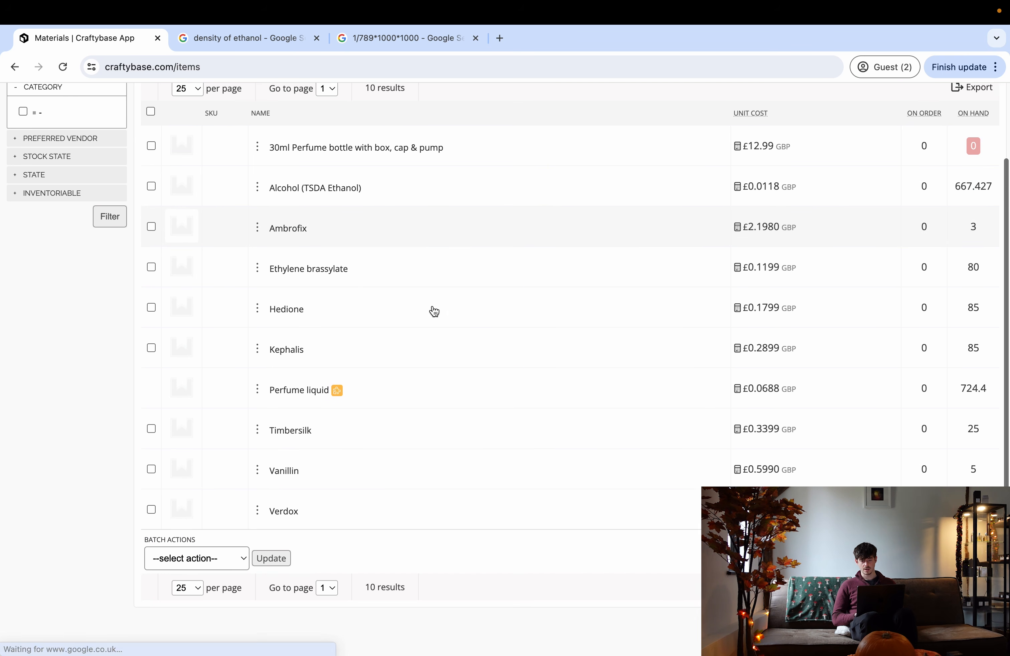
scroll(434, 311, up, 2)
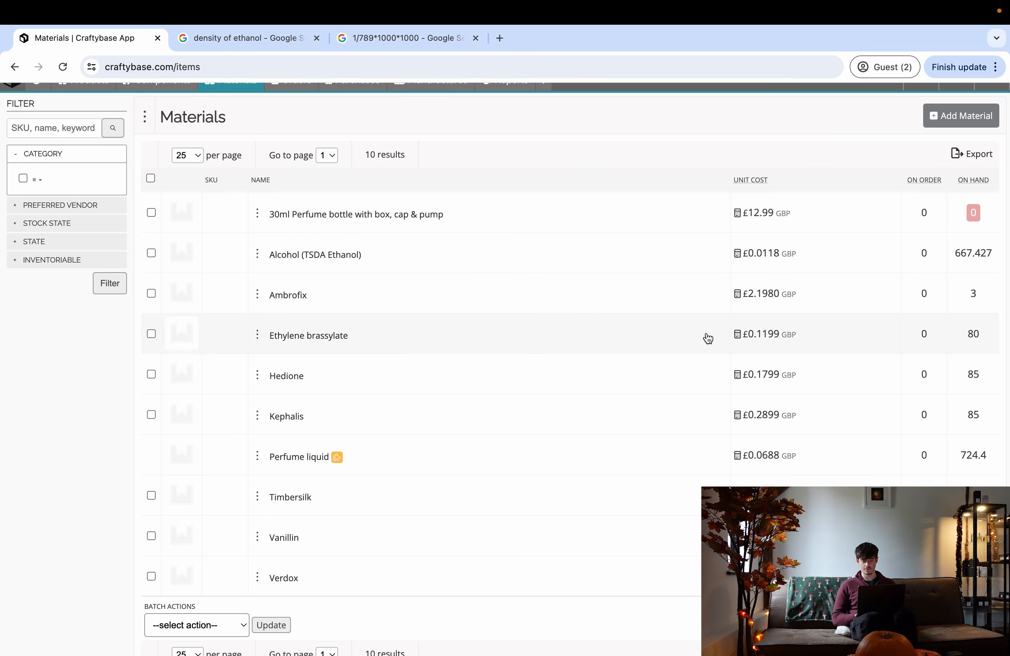
scroll(708, 338, down, 2)
scroll(708, 337, up, 2)
scroll(708, 338, down, 2)
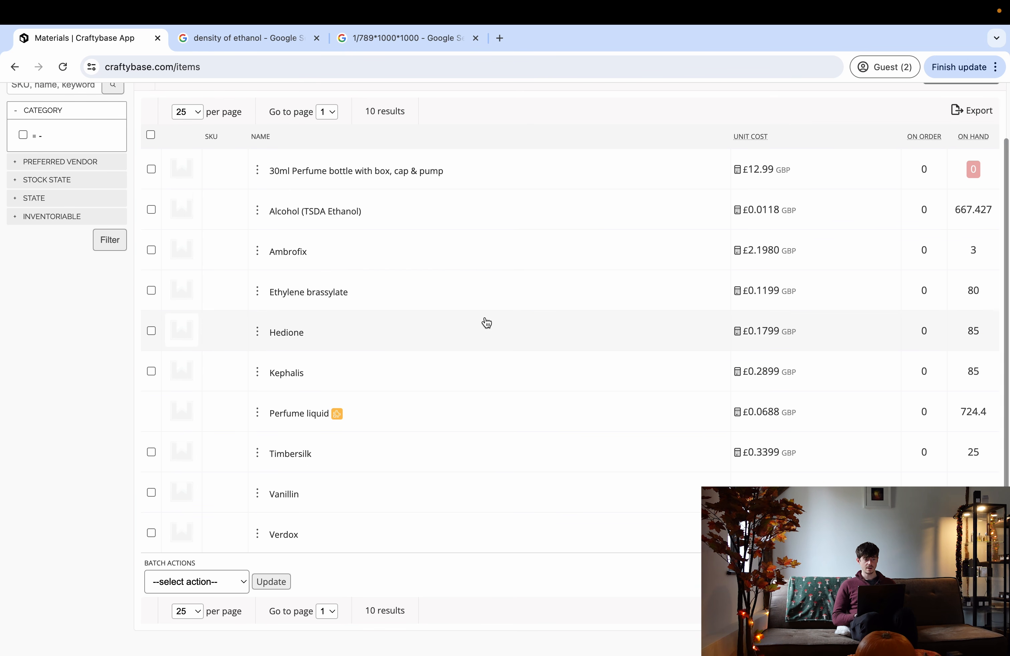
scroll(486, 322, up, 2)
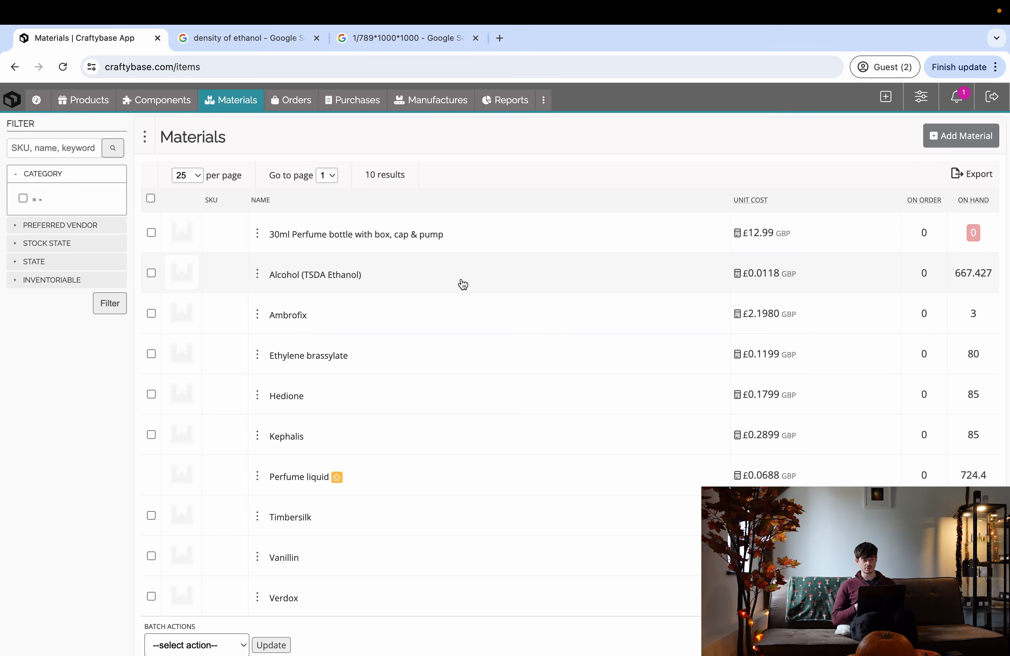
click(502, 102)
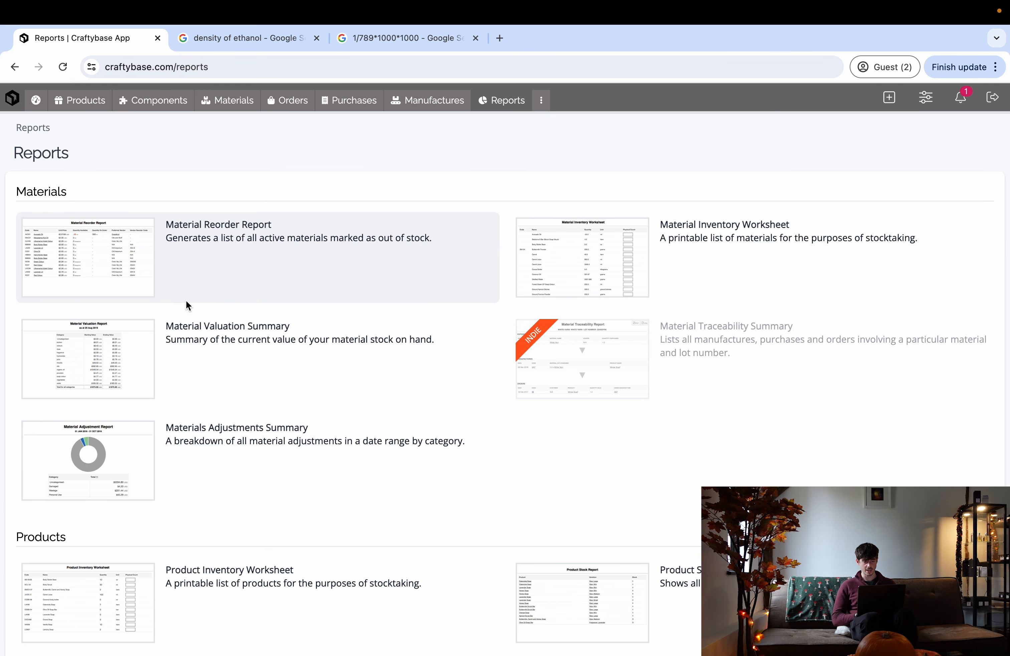
- Run the Material Valuation Summary report for 1–6 Oct 2024
scroll(186, 307, down, 3)
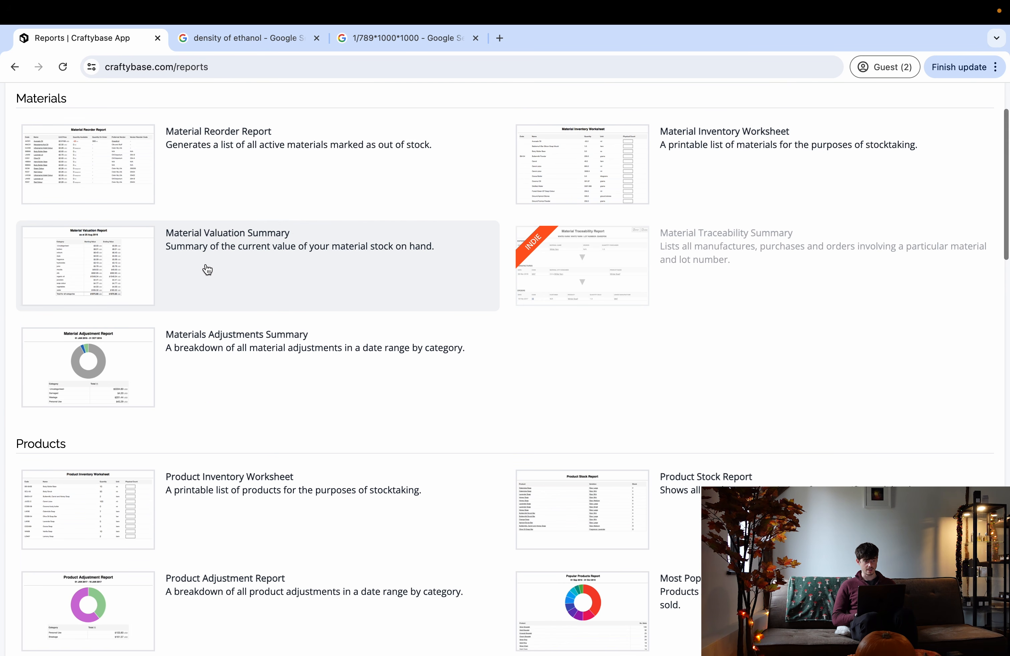
click(220, 241)
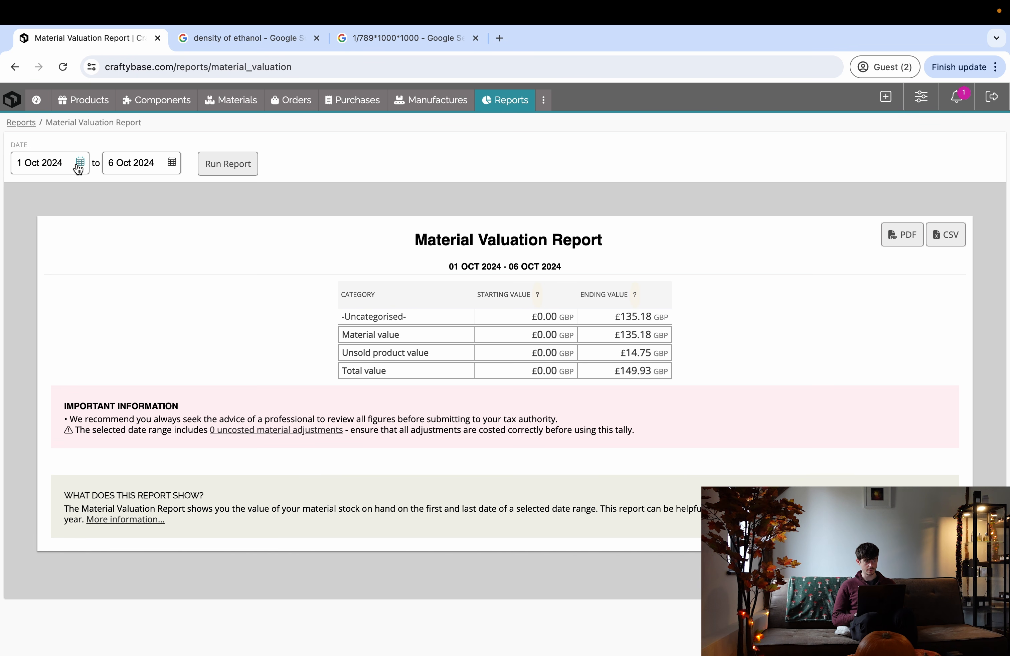
click(220, 173)
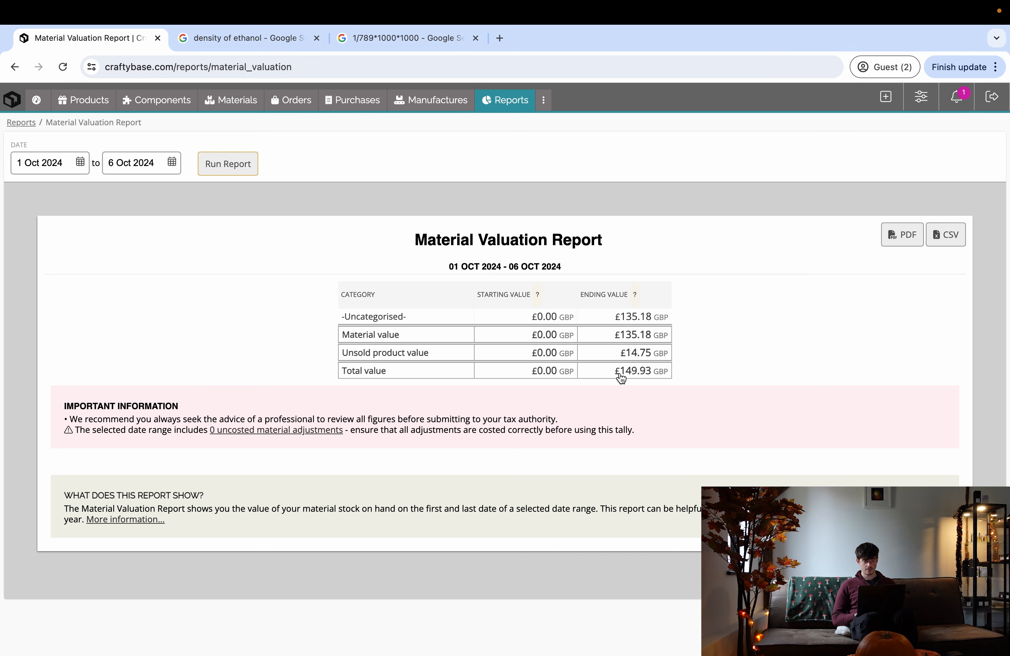
- Highlight the £149.93 total, £14.75 unsold product and £135.18 material values, then return to Reports
drag(620, 375, 651, 377)
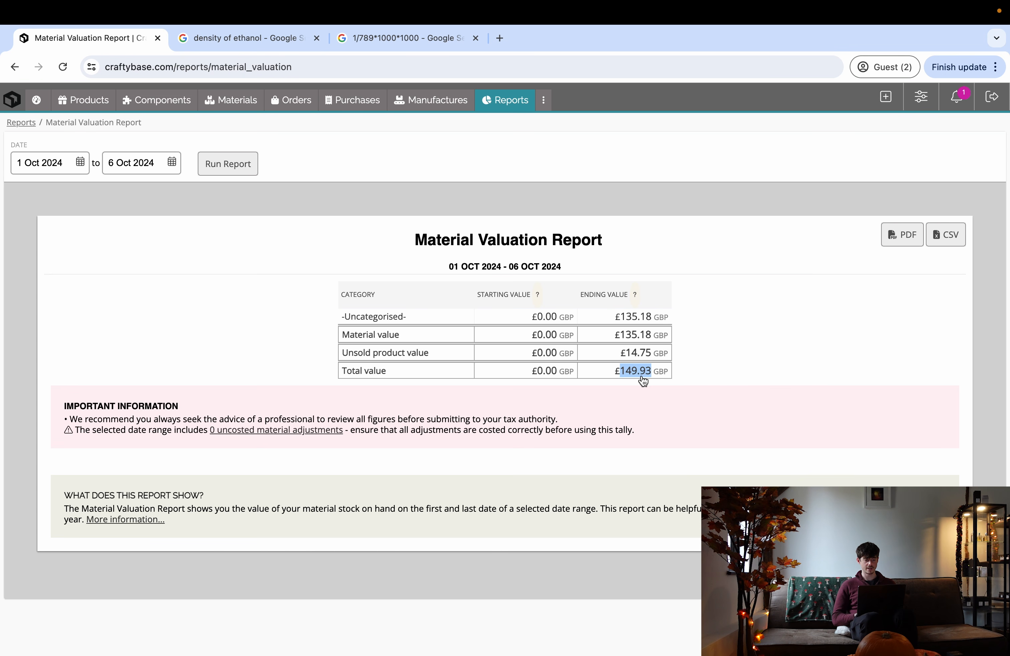
drag(625, 360, 650, 362)
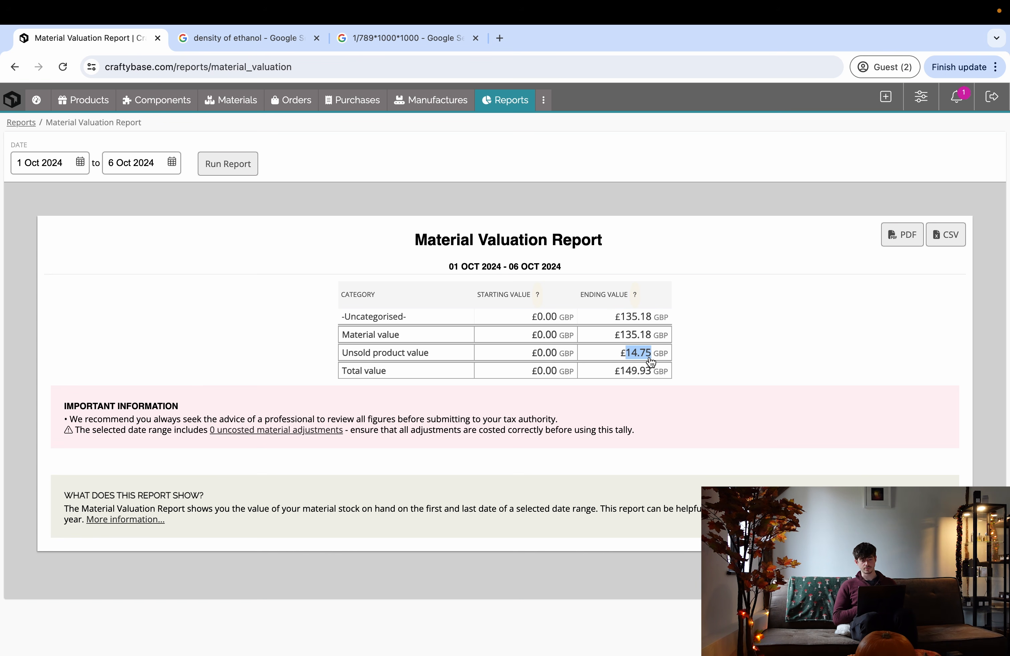
drag(652, 334, 615, 339)
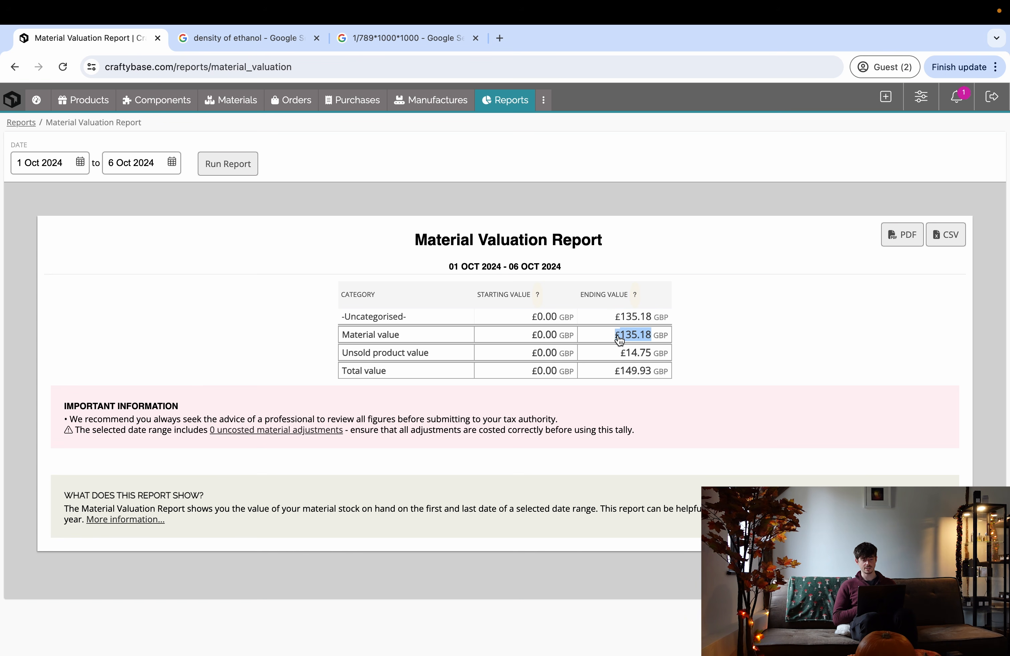
click(700, 337)
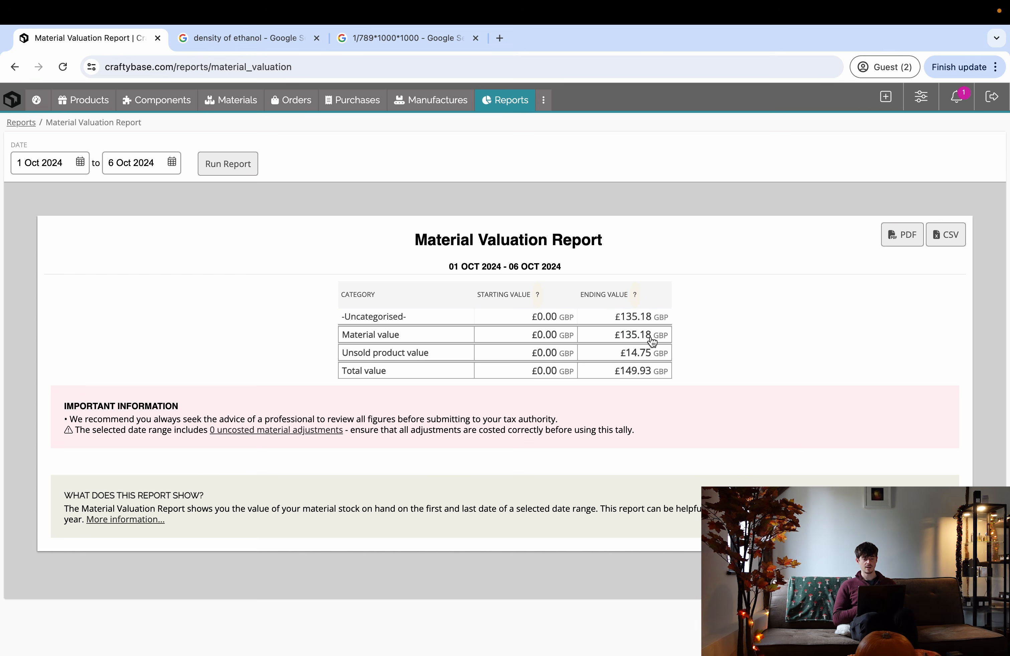
drag(651, 336, 631, 338)
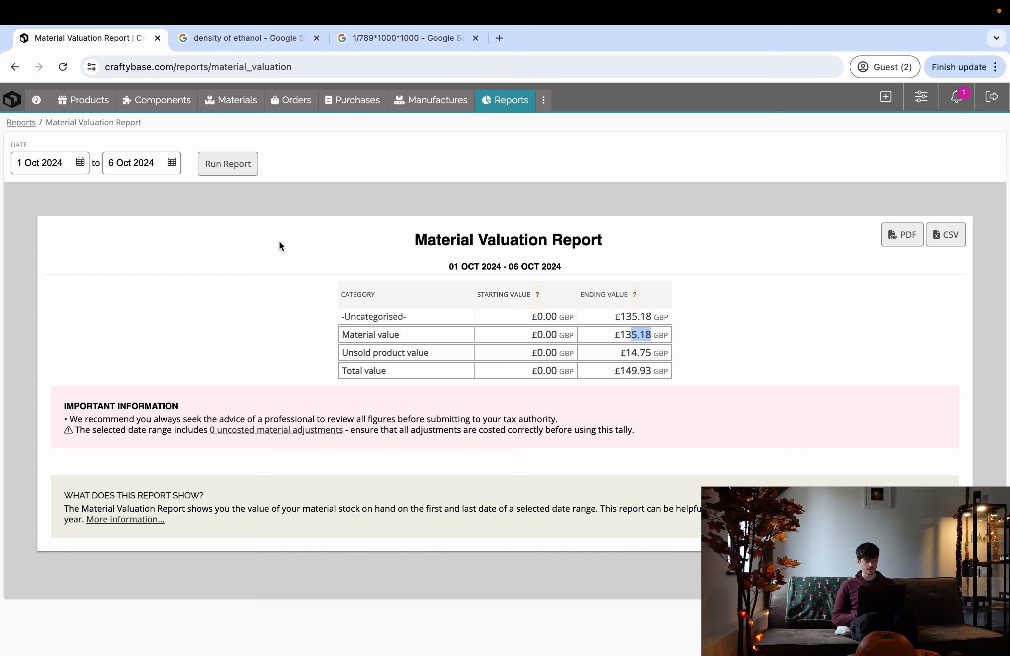
click(22, 123)
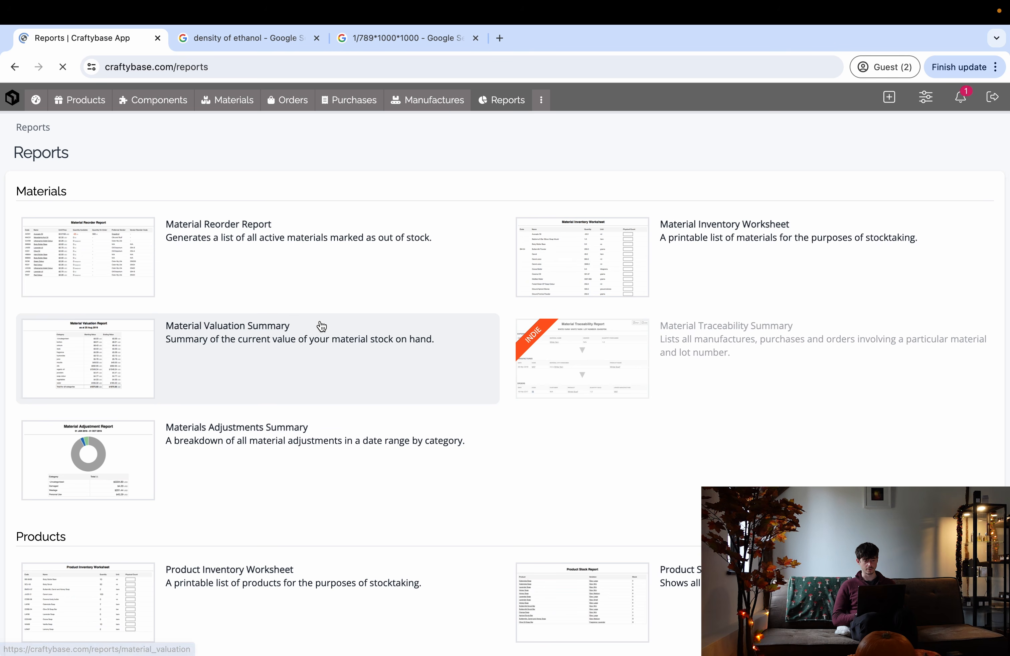
scroll(373, 341, down, 6)
scroll(373, 340, down, 8)
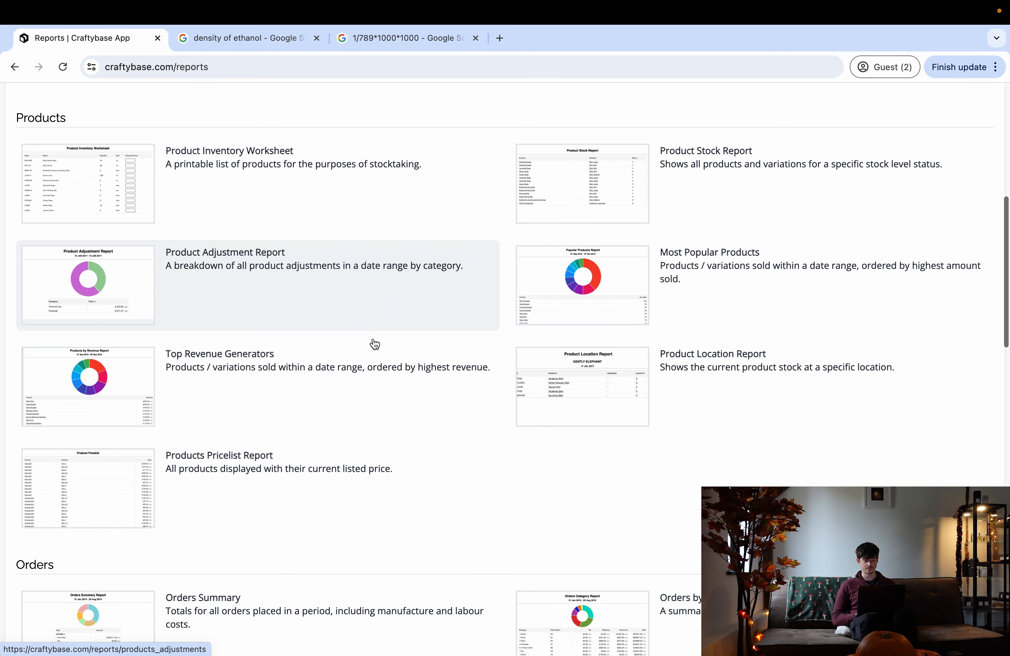